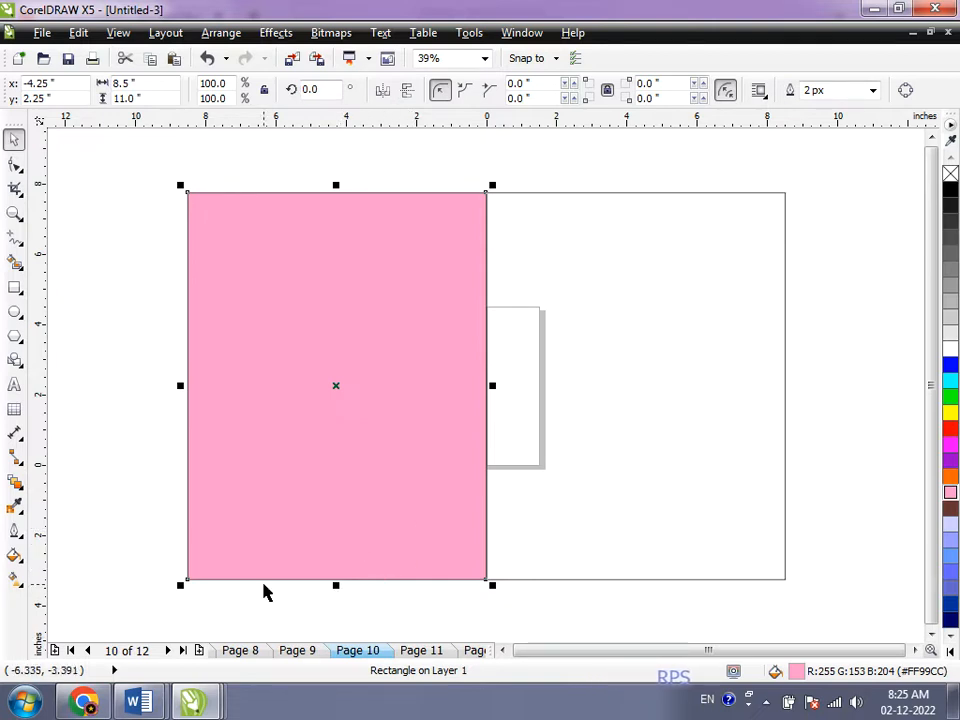
click(10, 556)
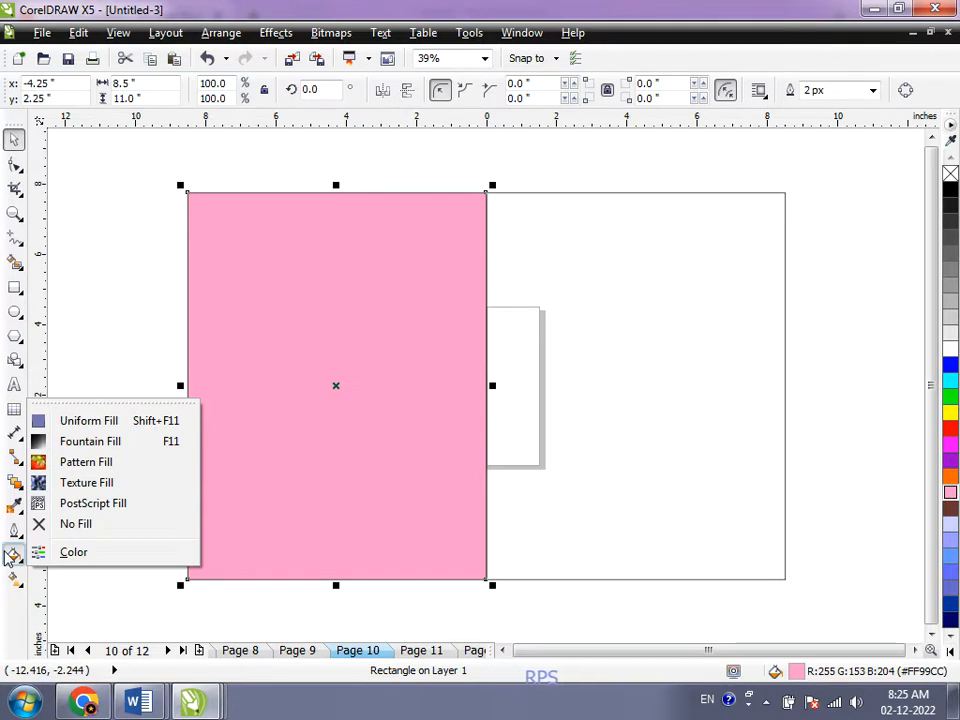
click(14, 531)
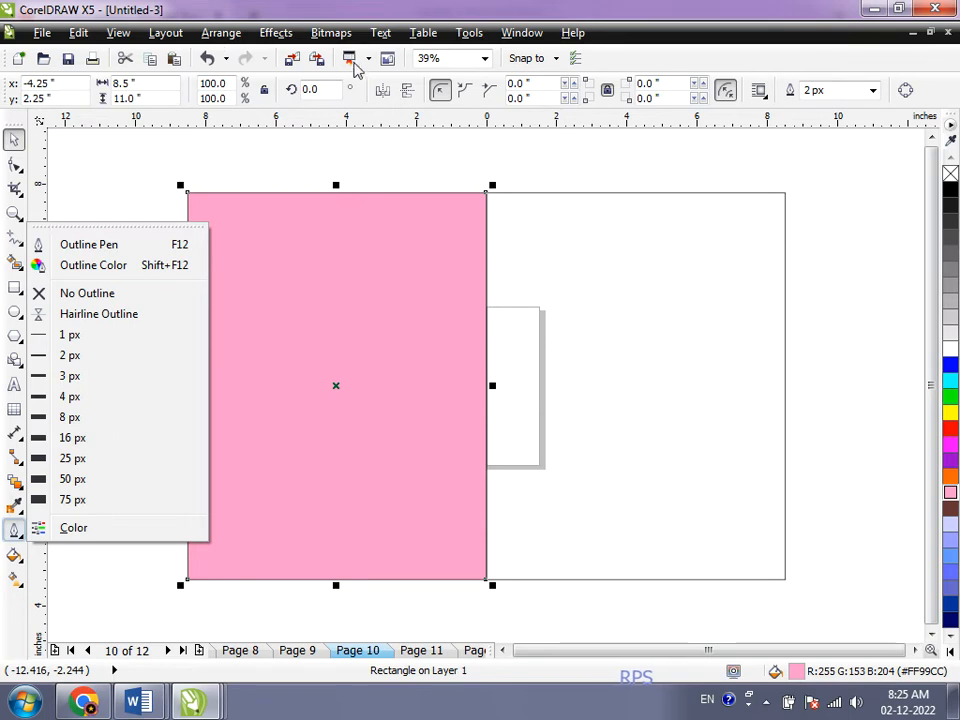
click(296, 37)
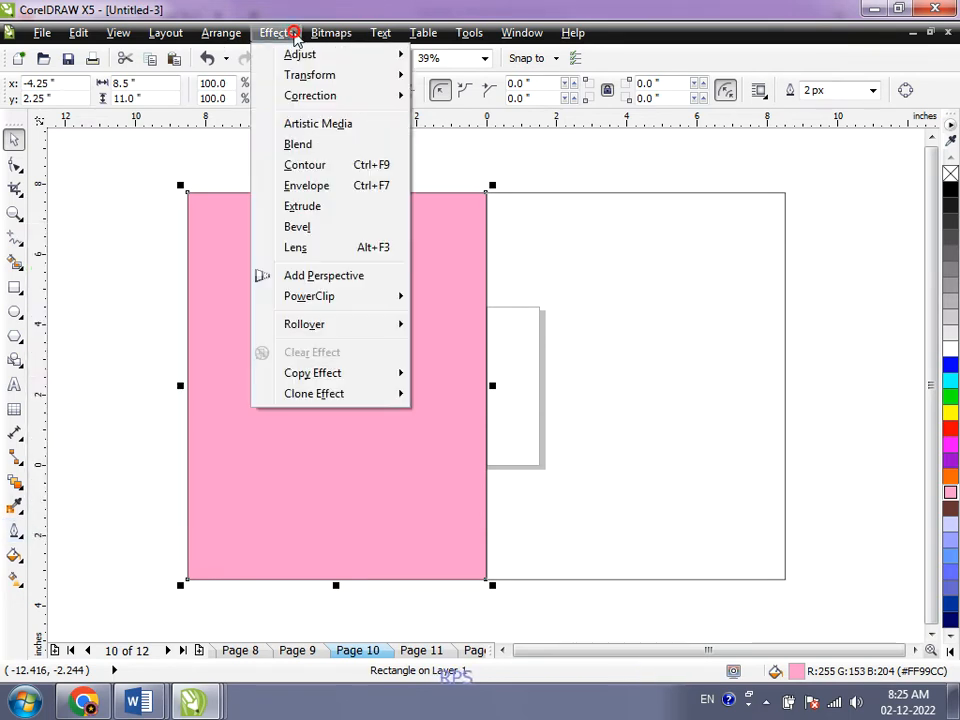
mouse_move(318, 42)
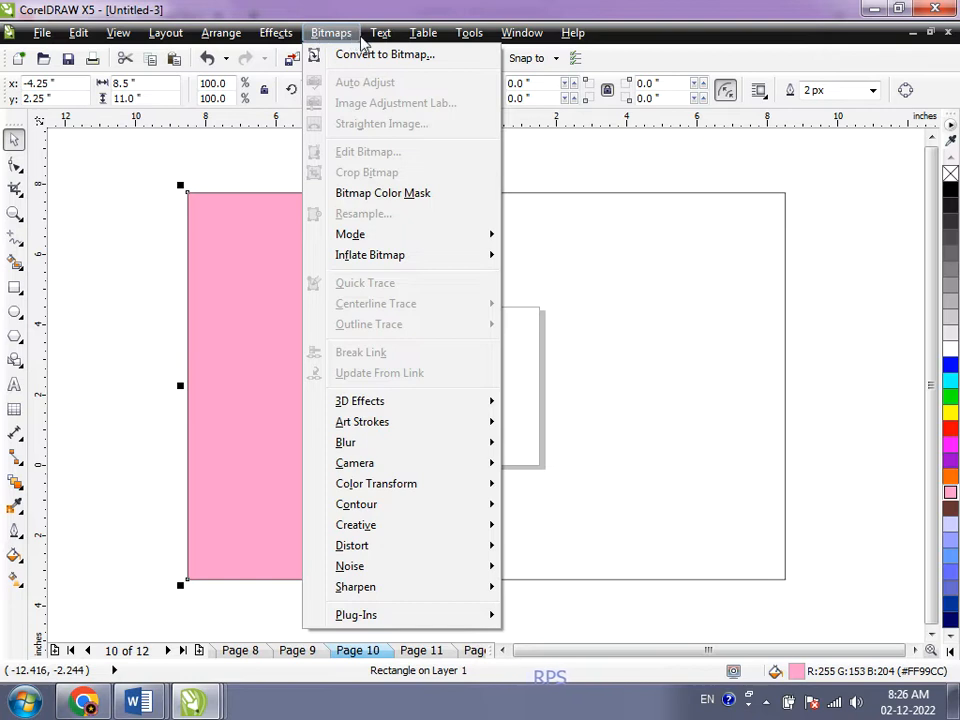
mouse_move(384, 48)
mouse_move(464, 50)
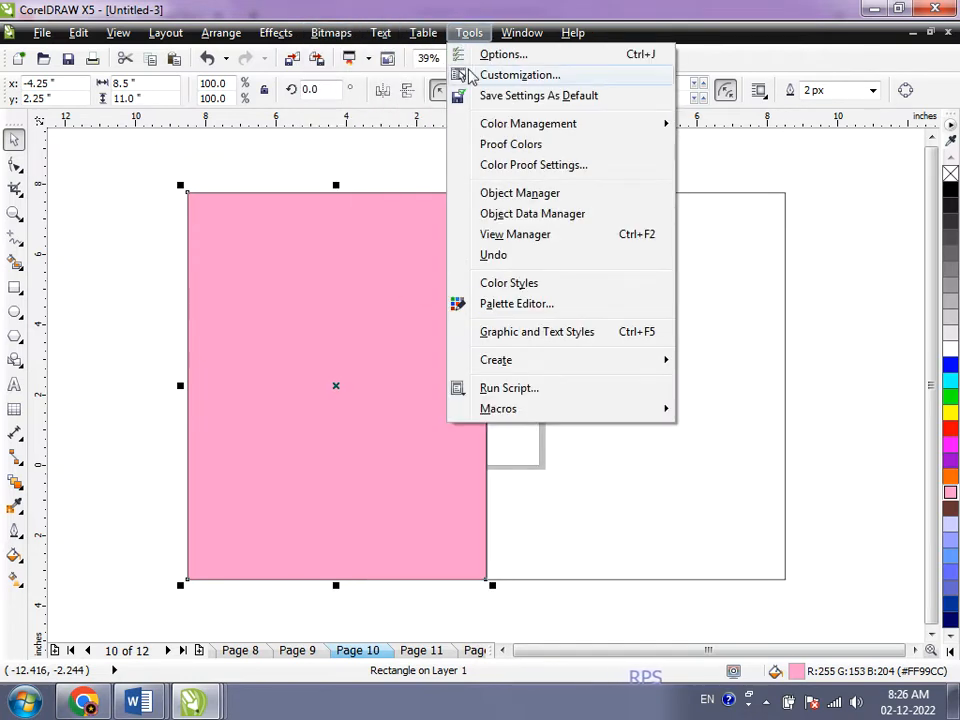
mouse_move(122, 36)
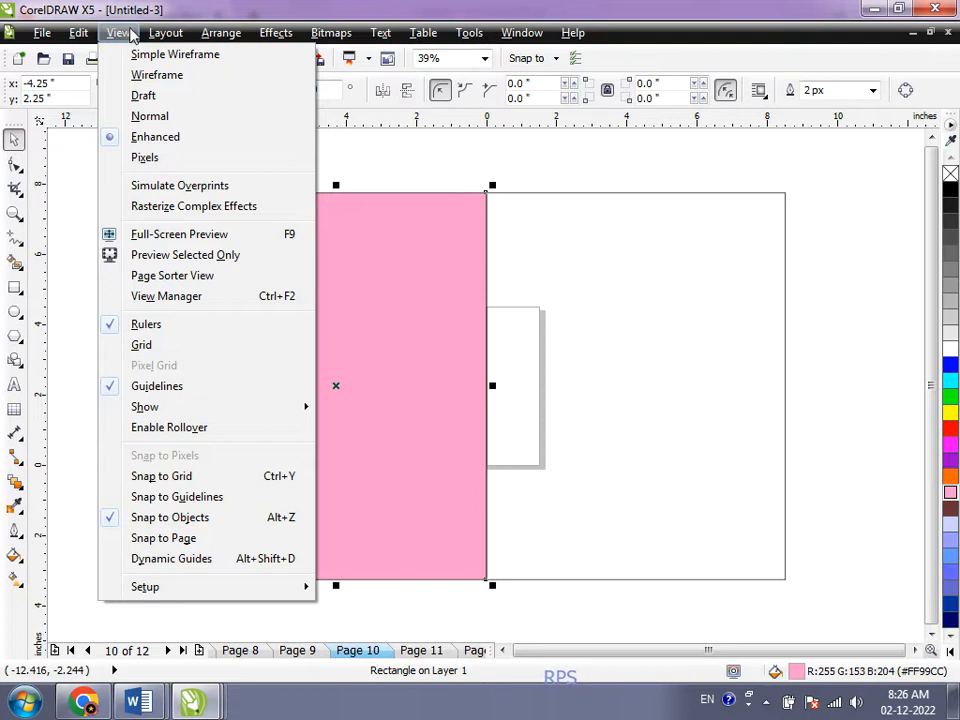
mouse_move(157, 35)
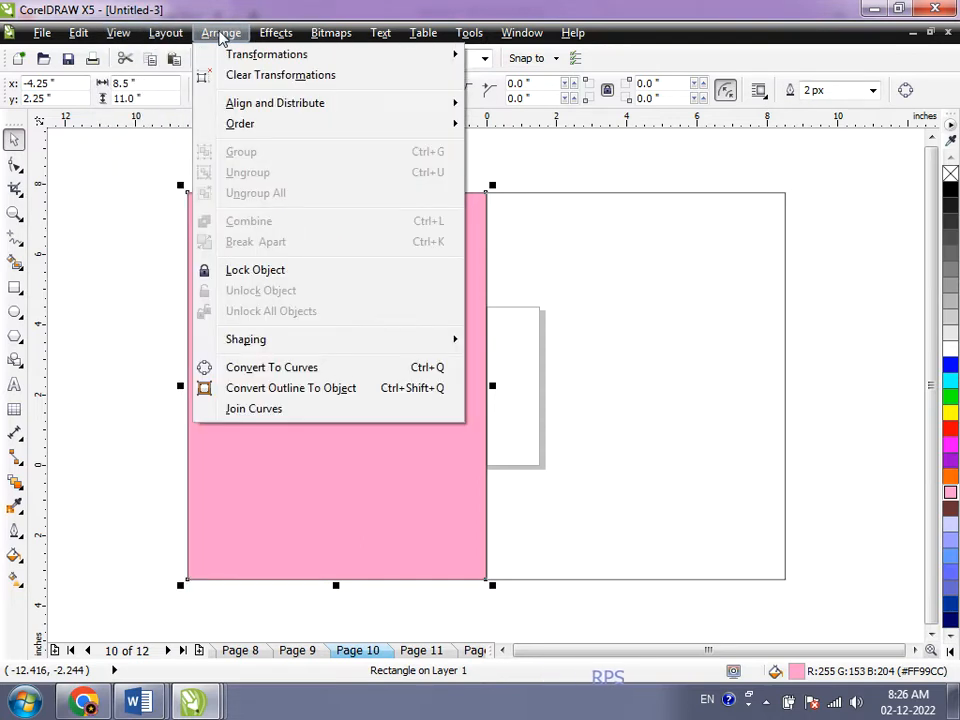
mouse_move(272, 36)
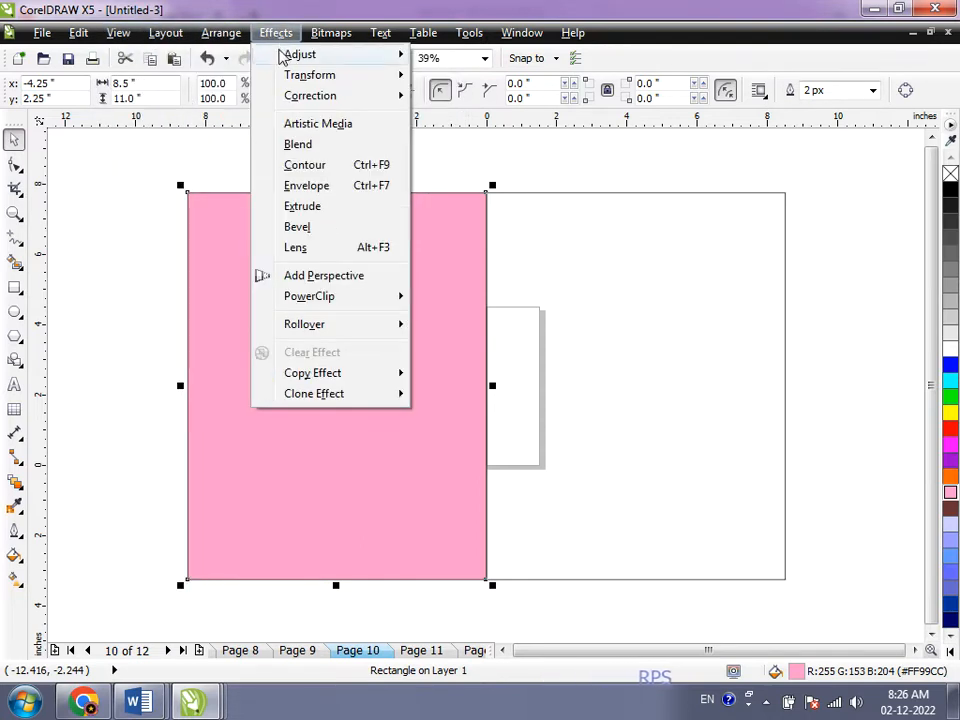
mouse_move(285, 57)
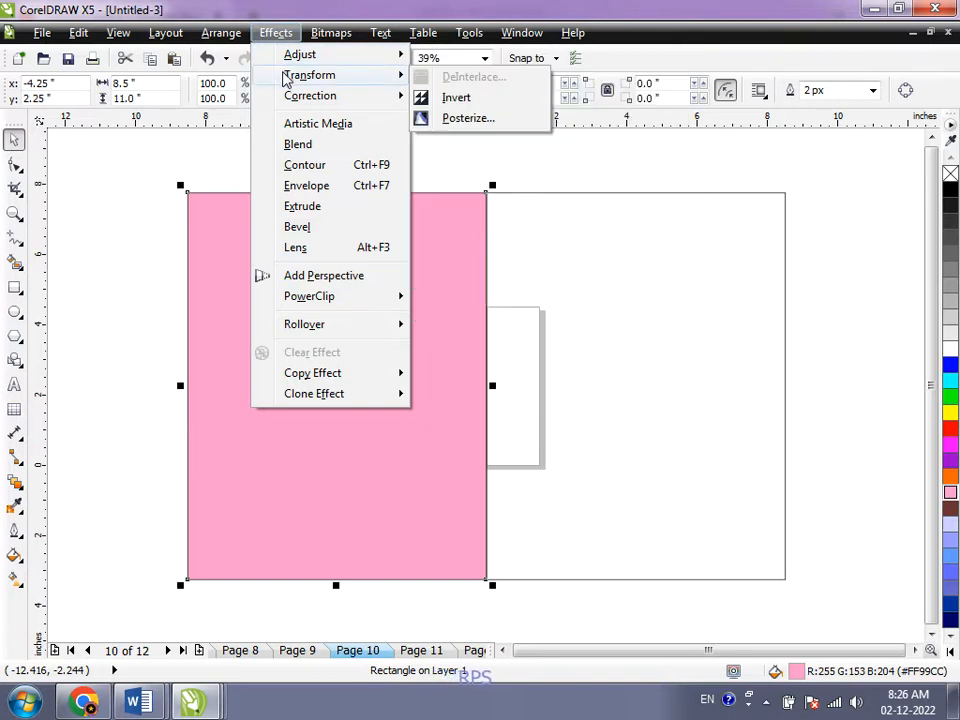
mouse_move(293, 103)
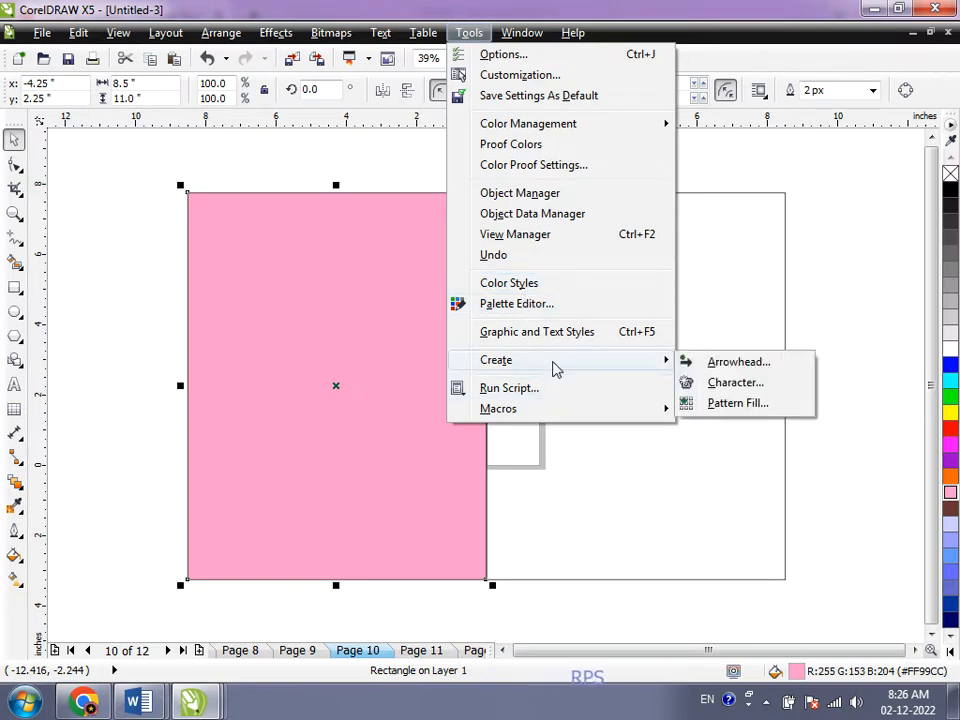
mouse_move(558, 413)
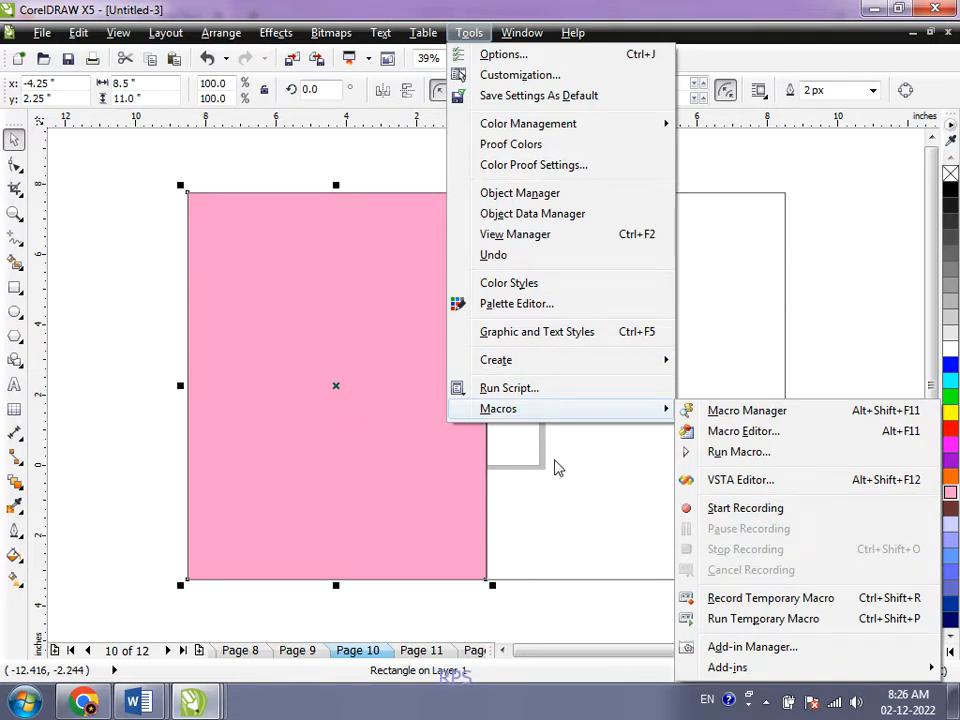
click(559, 489)
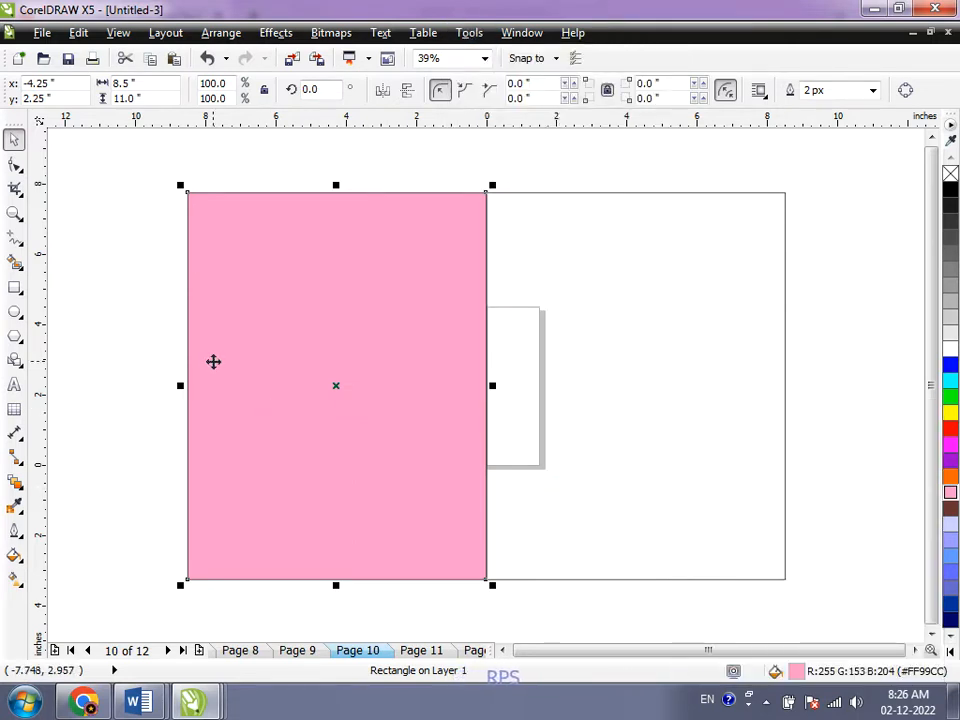
Step: Examine the color models, mixers, palettes and options for the pink rectangle's uniform fill, keeping its fill as it is
double_click(795, 672)
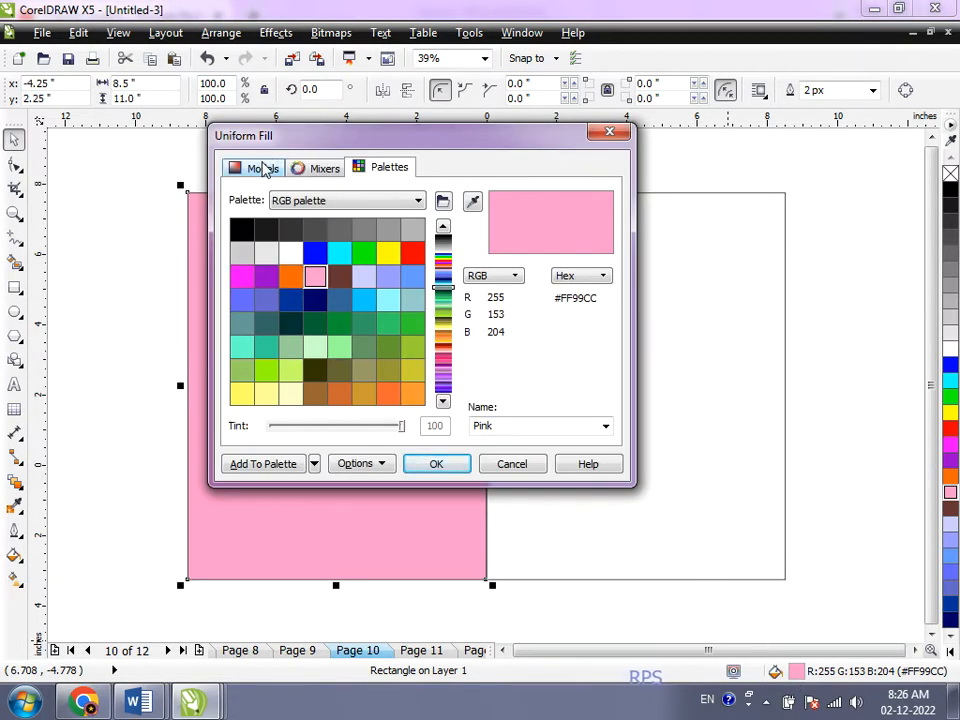
click(261, 167)
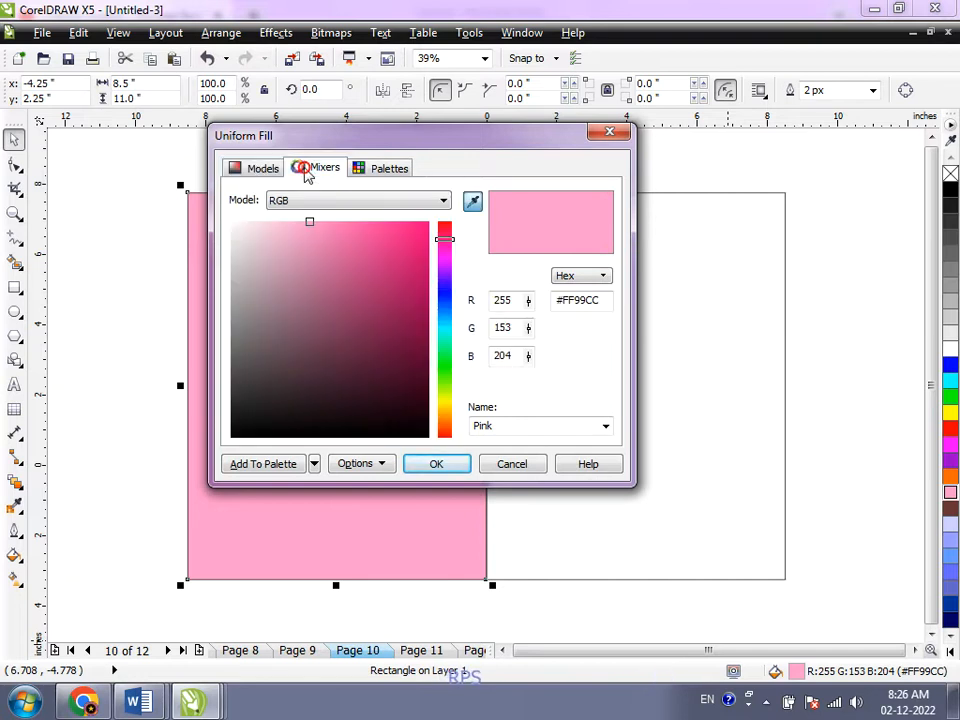
click(307, 172)
click(362, 175)
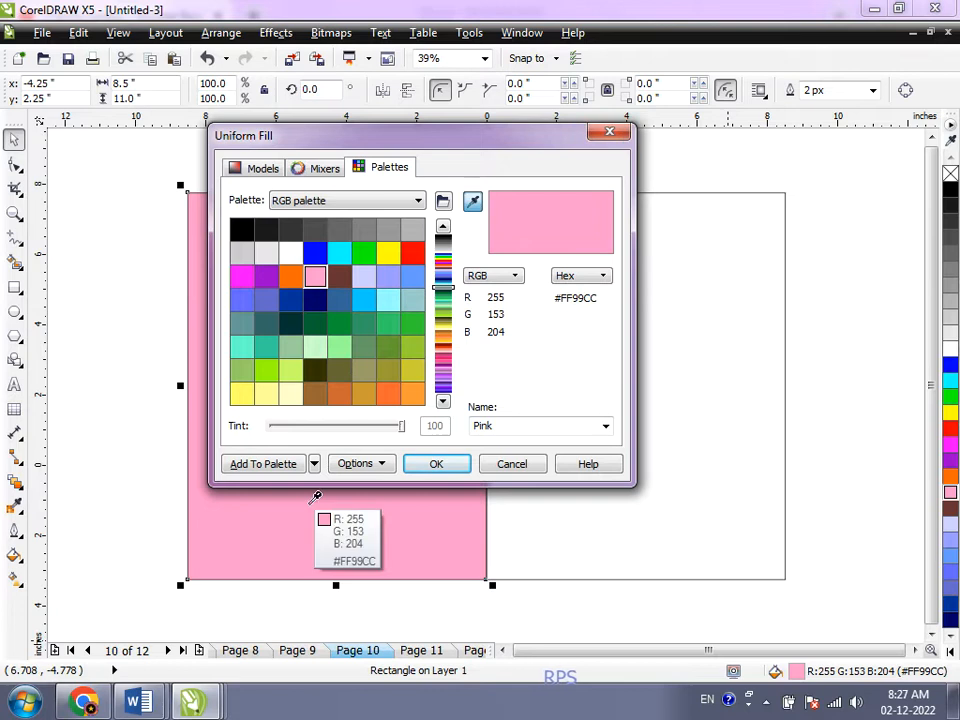
click(377, 466)
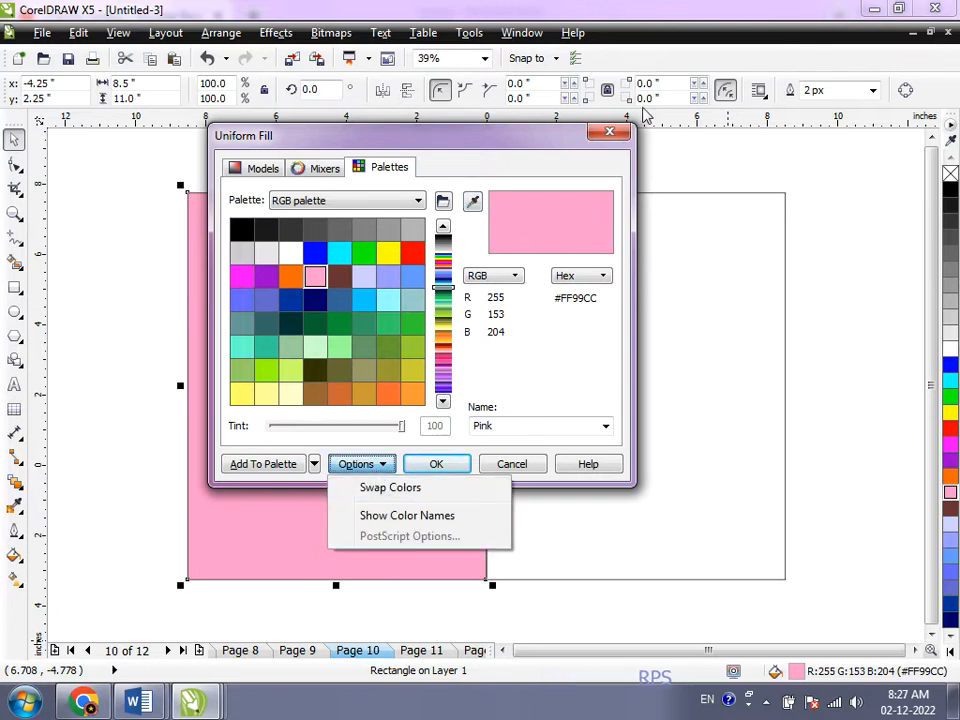
click(620, 137)
click(422, 458)
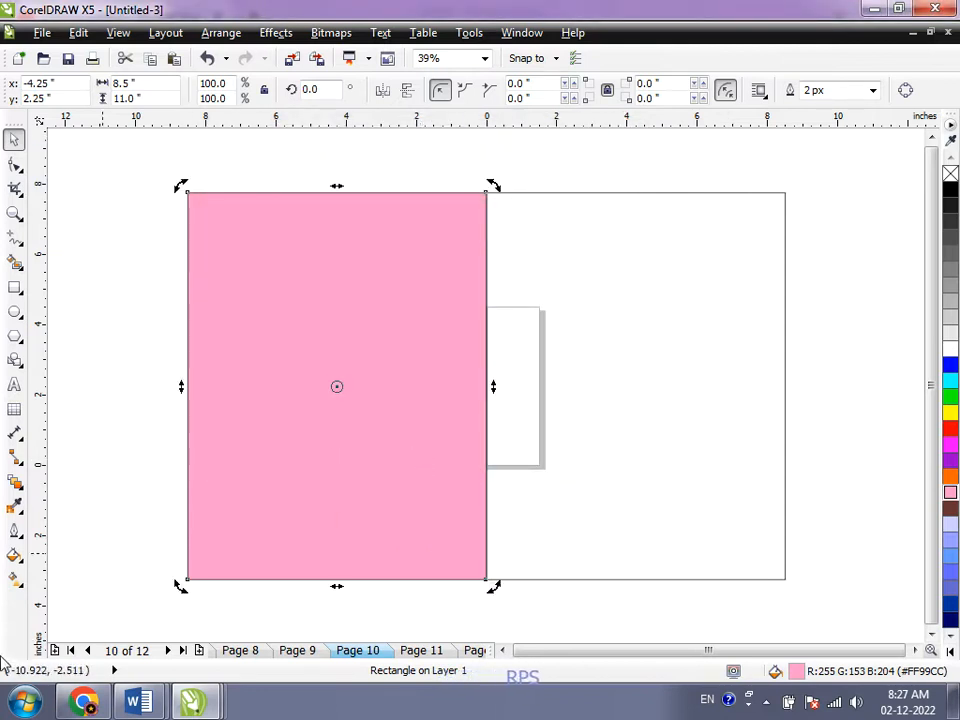
Step: Draw an ellipse about 4 in wide and 4.8 in high across the white rectangle's right edge and fill it blue
click(16, 557)
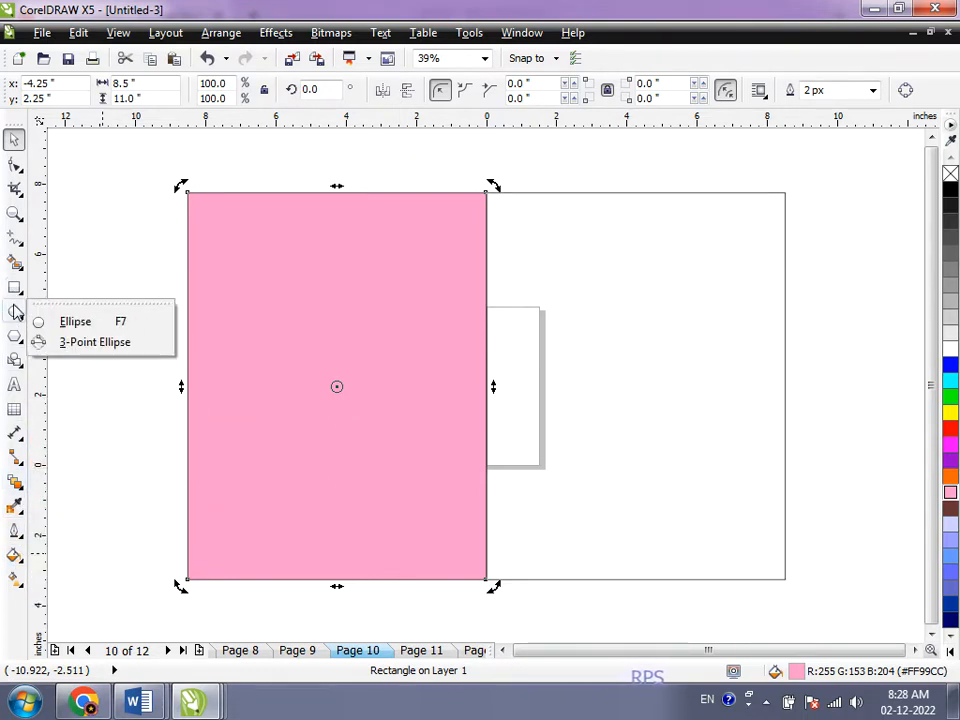
click(15, 311)
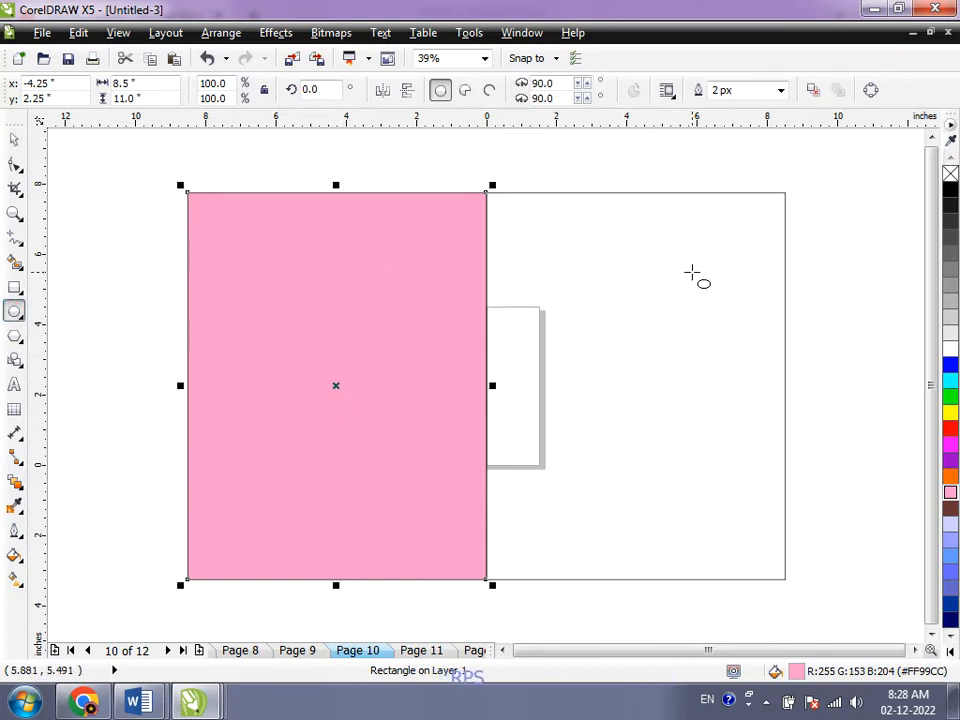
drag(676, 272, 821, 437)
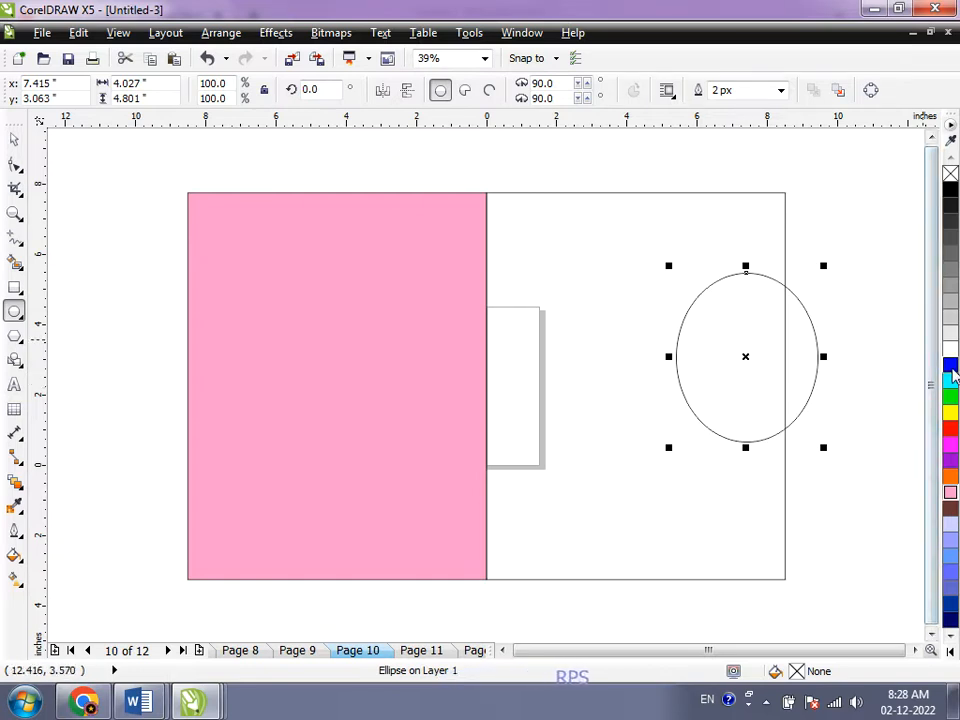
click(950, 368)
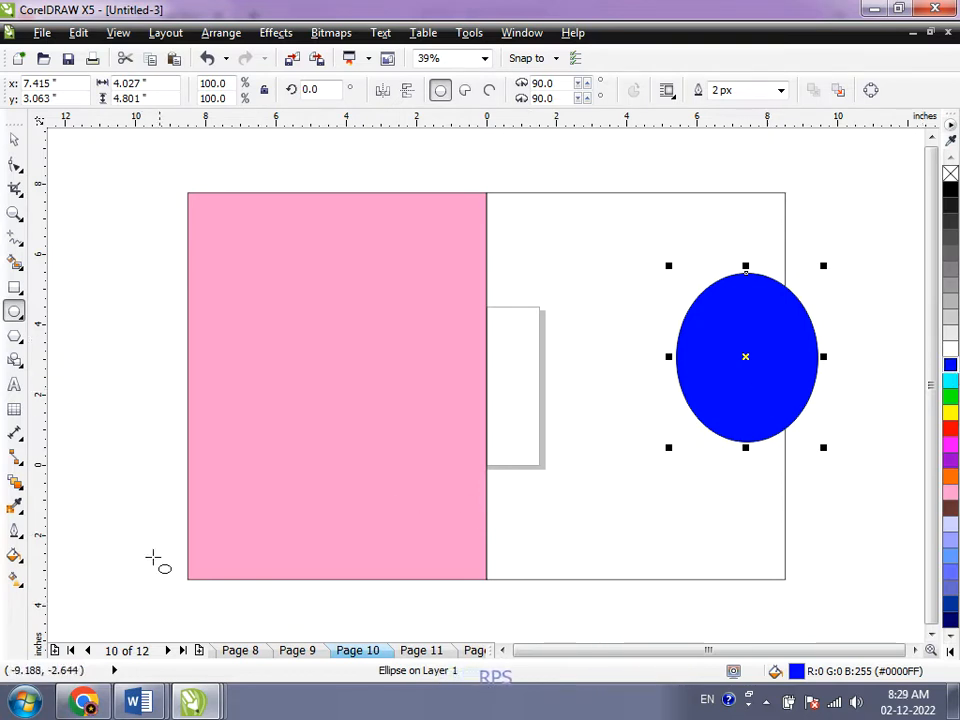
Step: Open the Uniform Fill settings for the blue ellipse
click(15, 556)
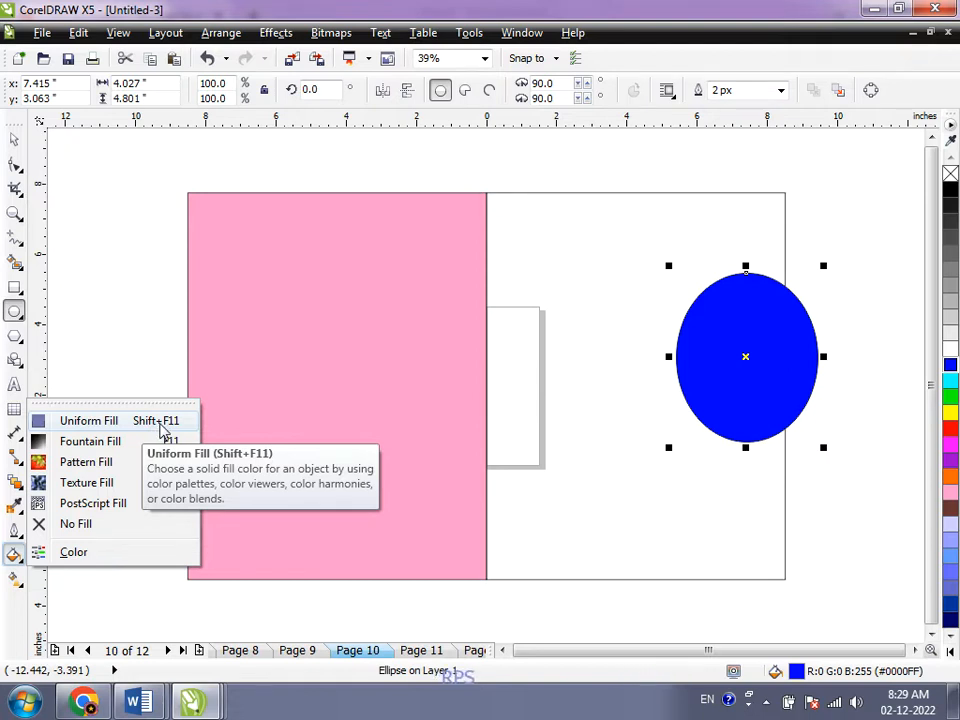
click(160, 424)
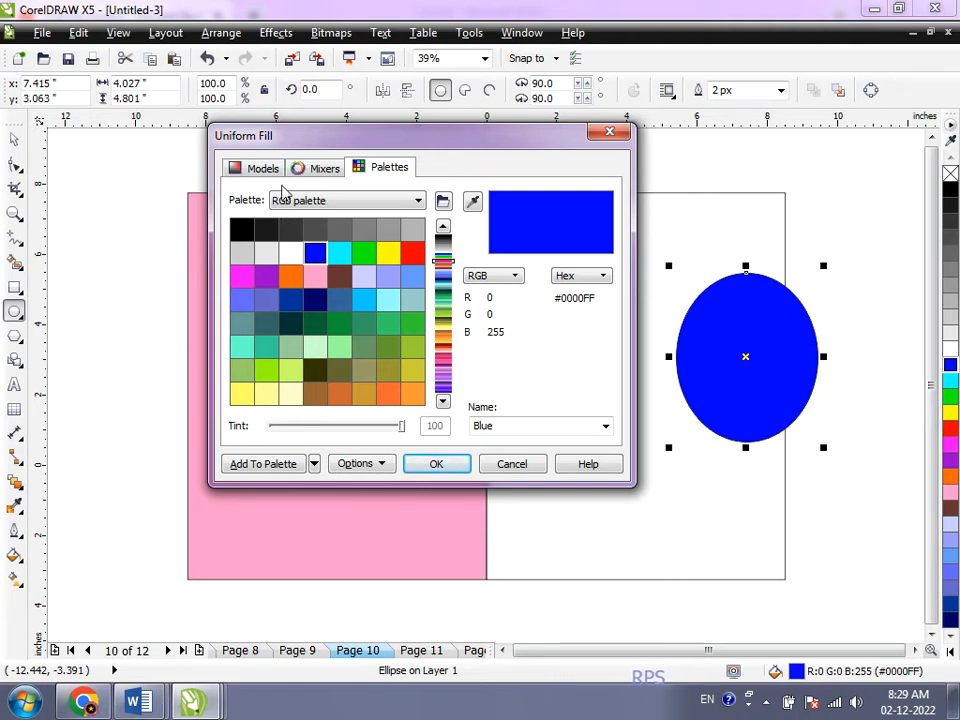
Step: Try a pink #BF659A with the RGB color model and a yellow-green #DDFF00 with the color mixer for the ellipse
click(264, 170)
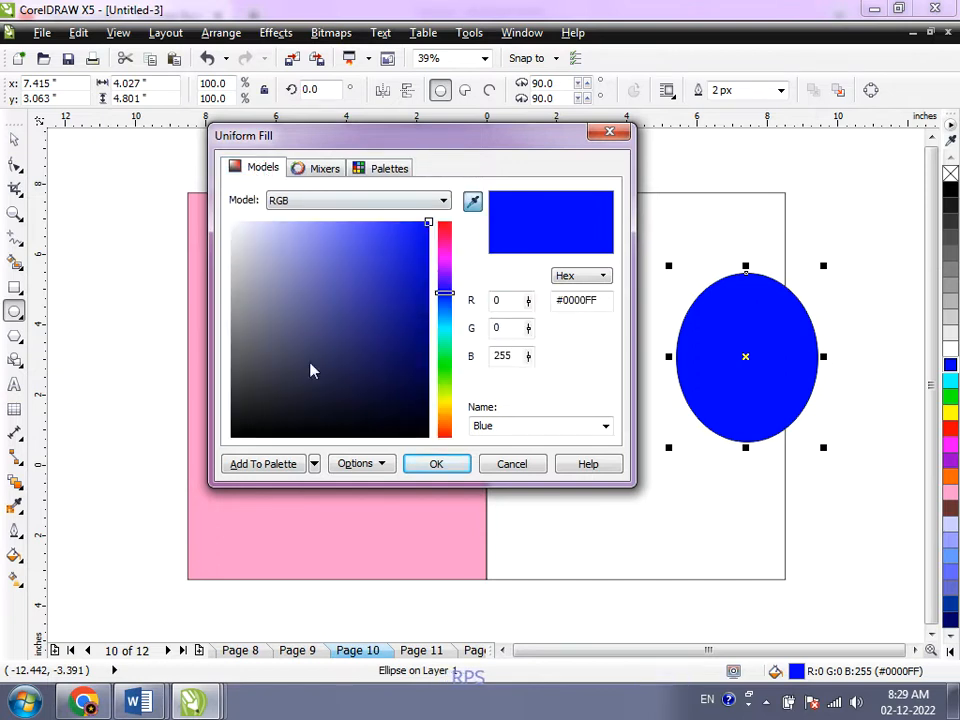
mouse_move(310, 352)
mouse_down()
mouse_move(351, 253)
mouse_move(396, 261)
mouse_move(399, 281)
mouse_move(396, 311)
mouse_move(369, 300)
mouse_move(356, 326)
mouse_move(396, 259)
mouse_up()
drag(448, 297, 446, 246)
drag(376, 258, 322, 283)
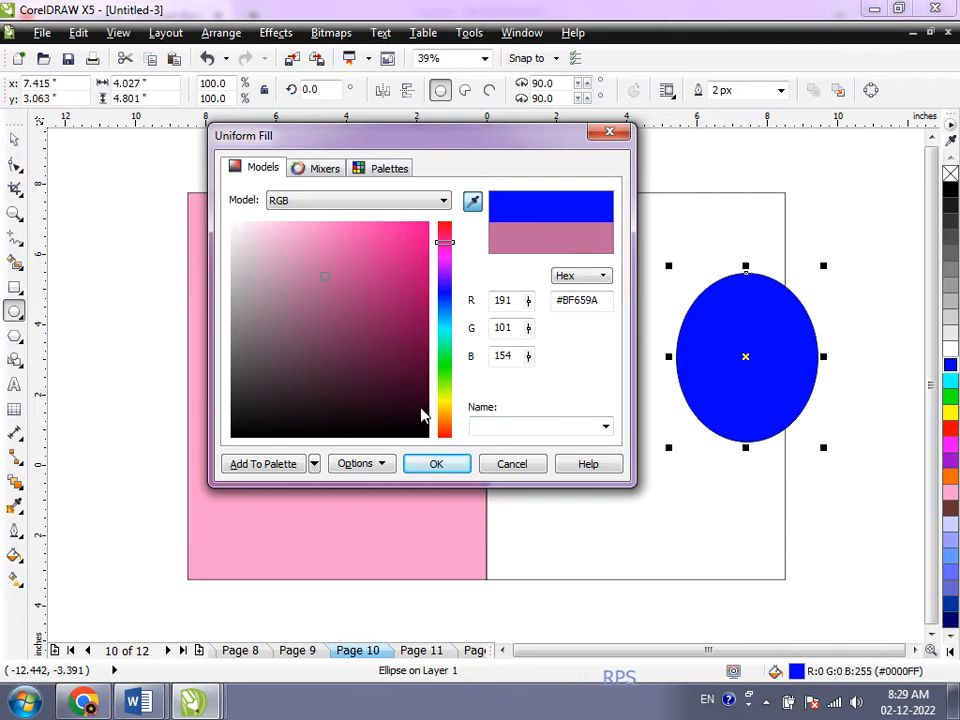
click(312, 169)
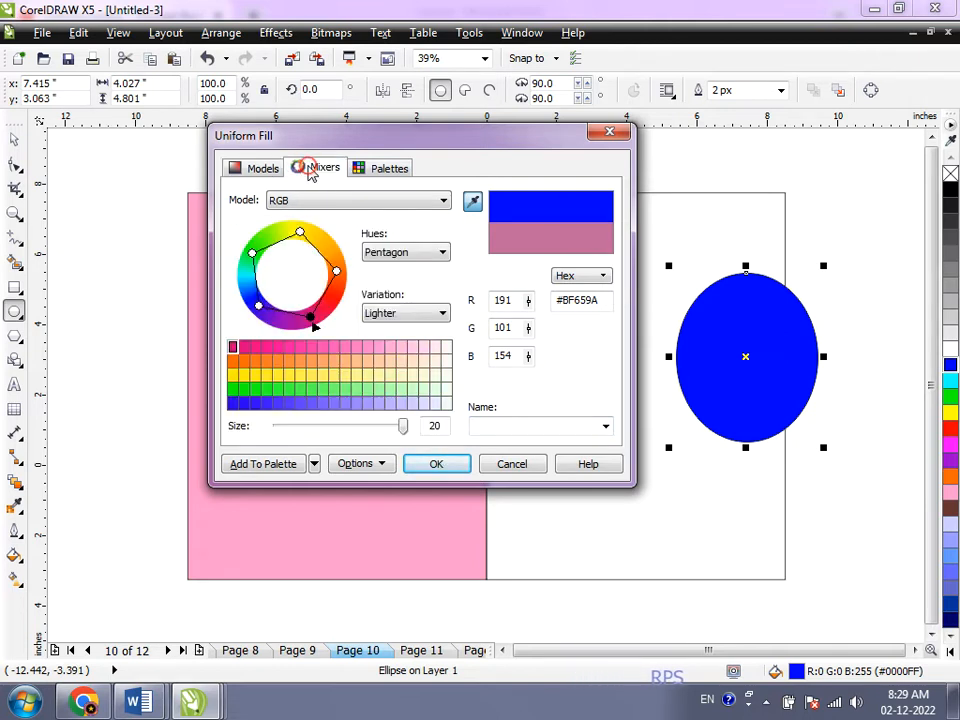
drag(313, 234, 285, 230)
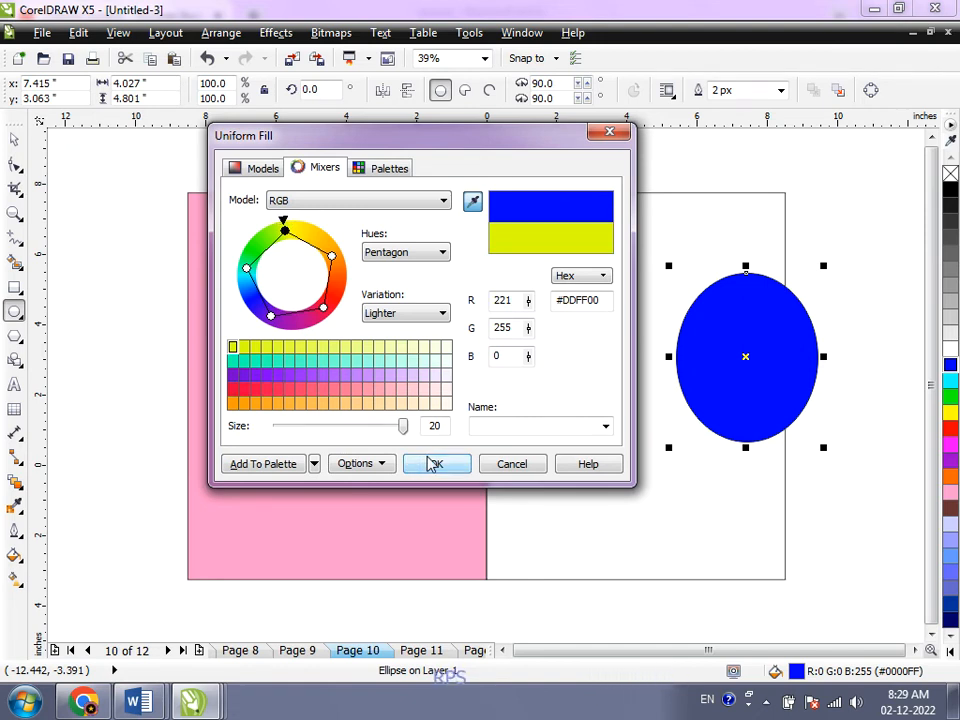
Step: Browse the RGB and CMYK palettes and fill the ellipse with Dark Brown (#663333) from the RGB palette
click(389, 168)
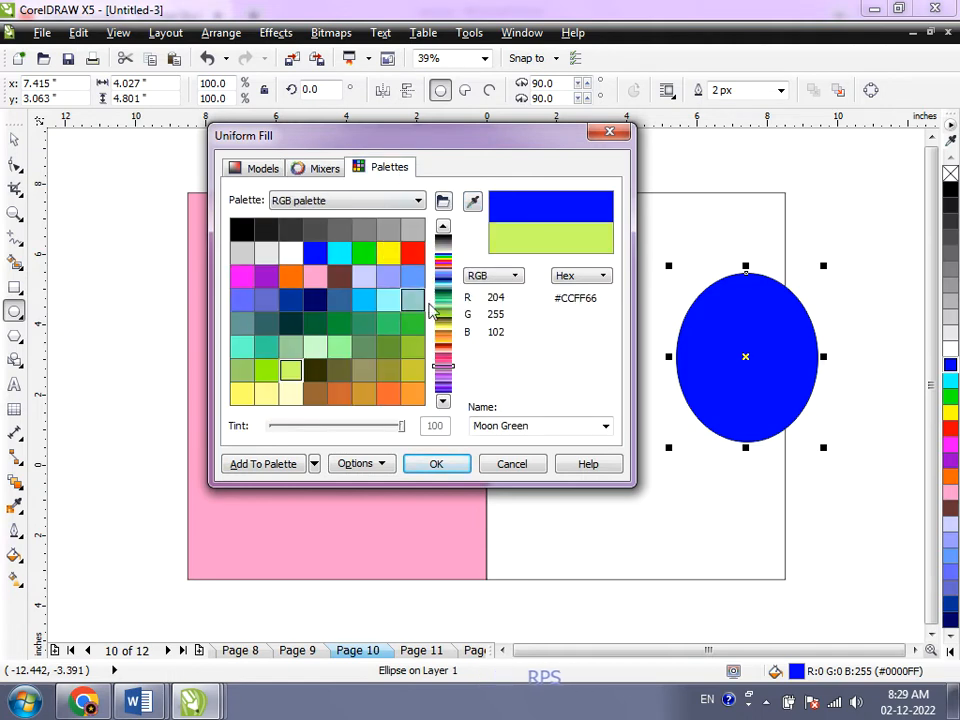
drag(441, 364, 446, 273)
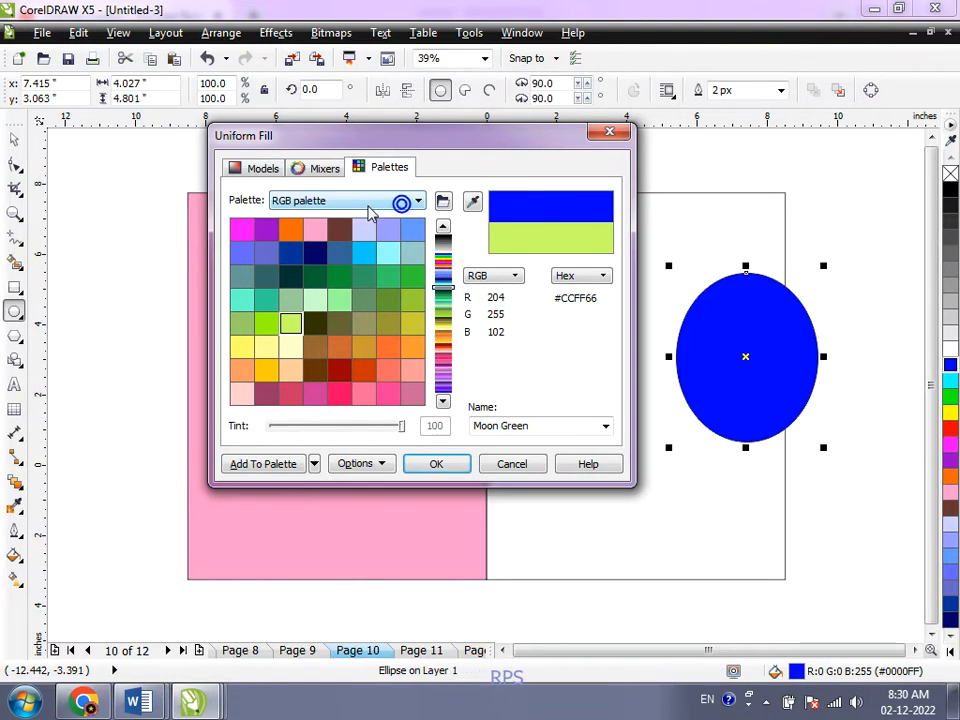
click(367, 202)
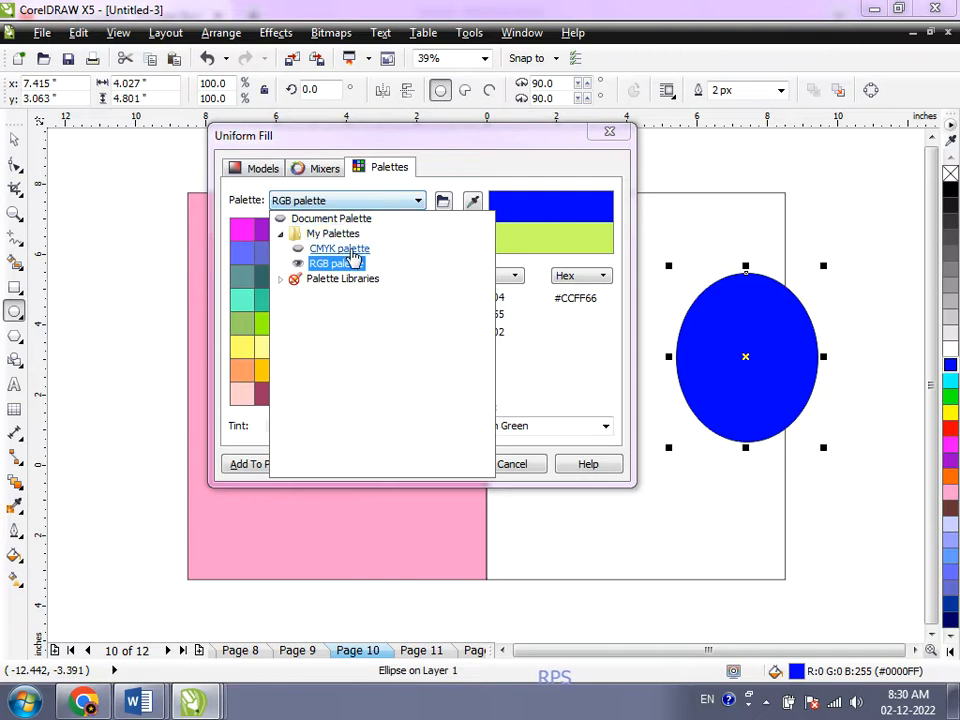
click(340, 249)
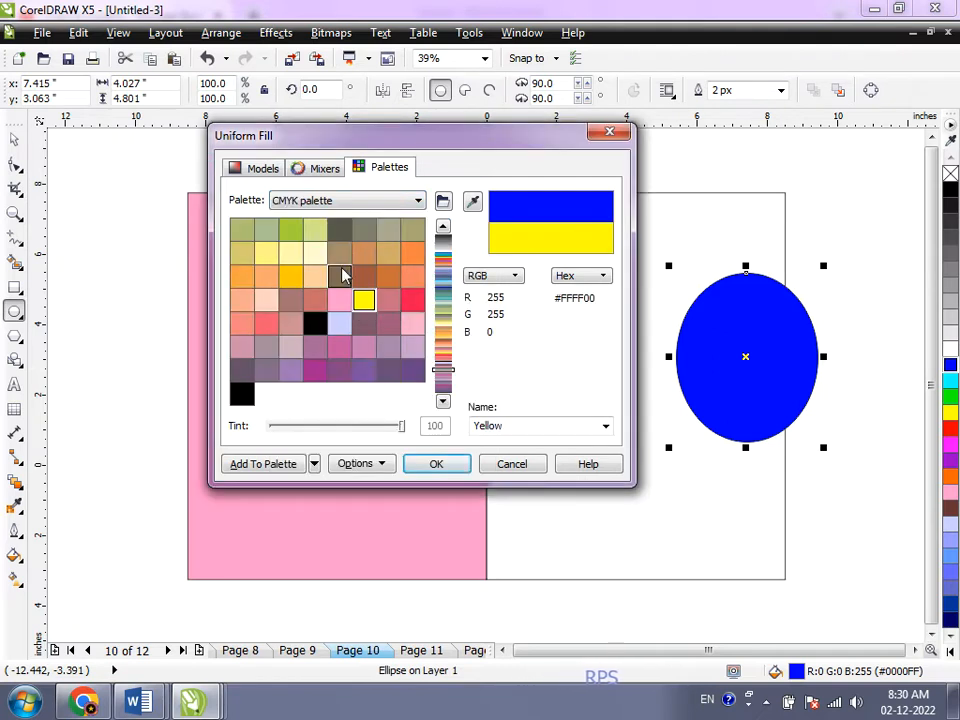
click(372, 202)
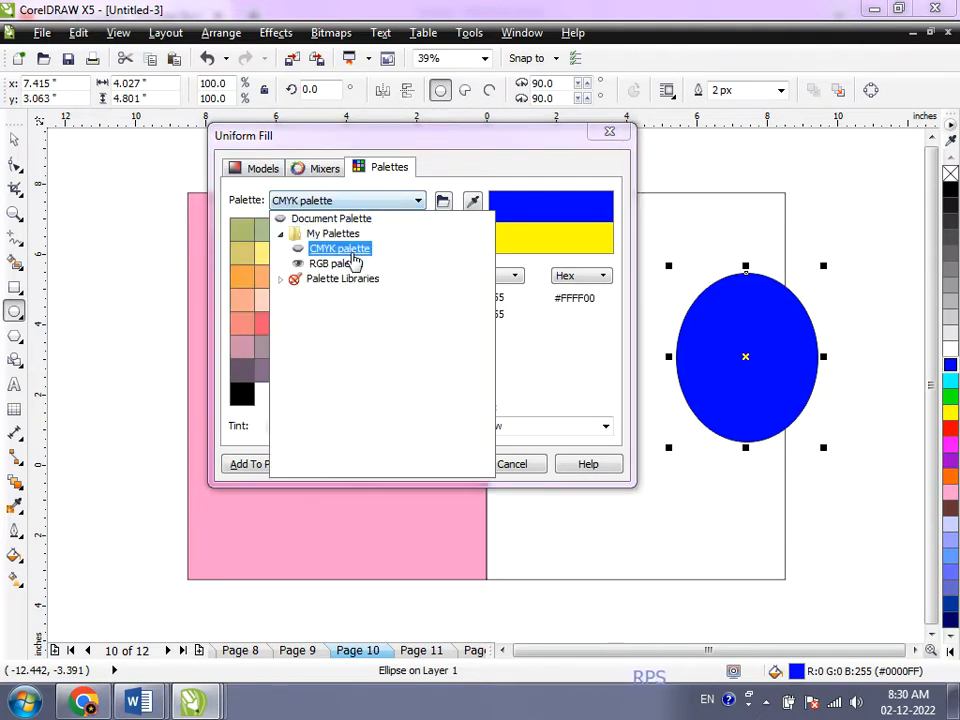
click(349, 265)
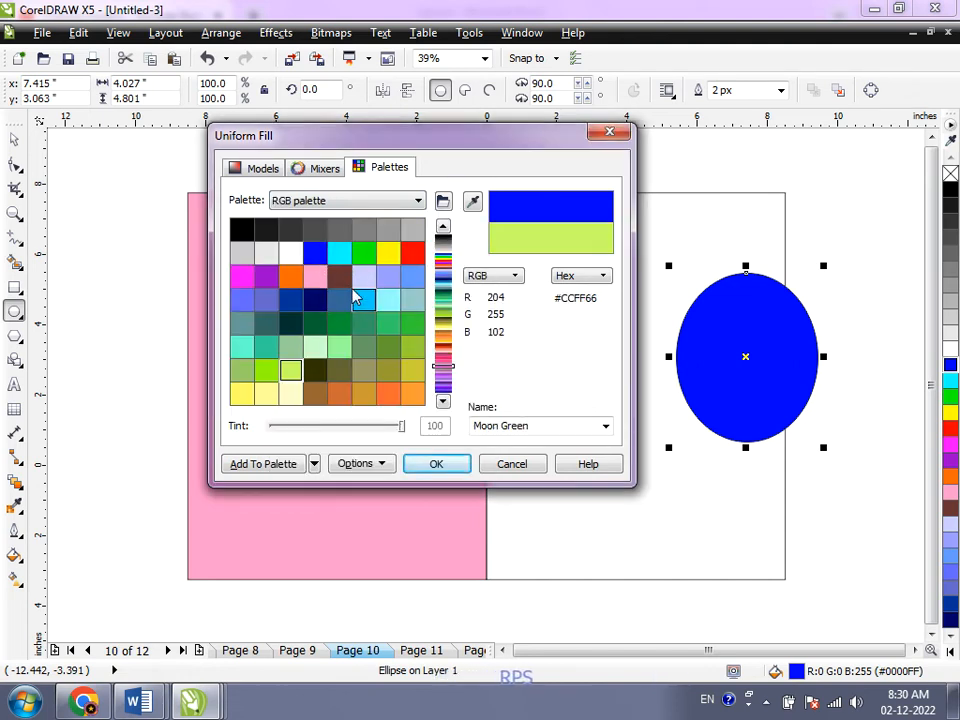
click(339, 276)
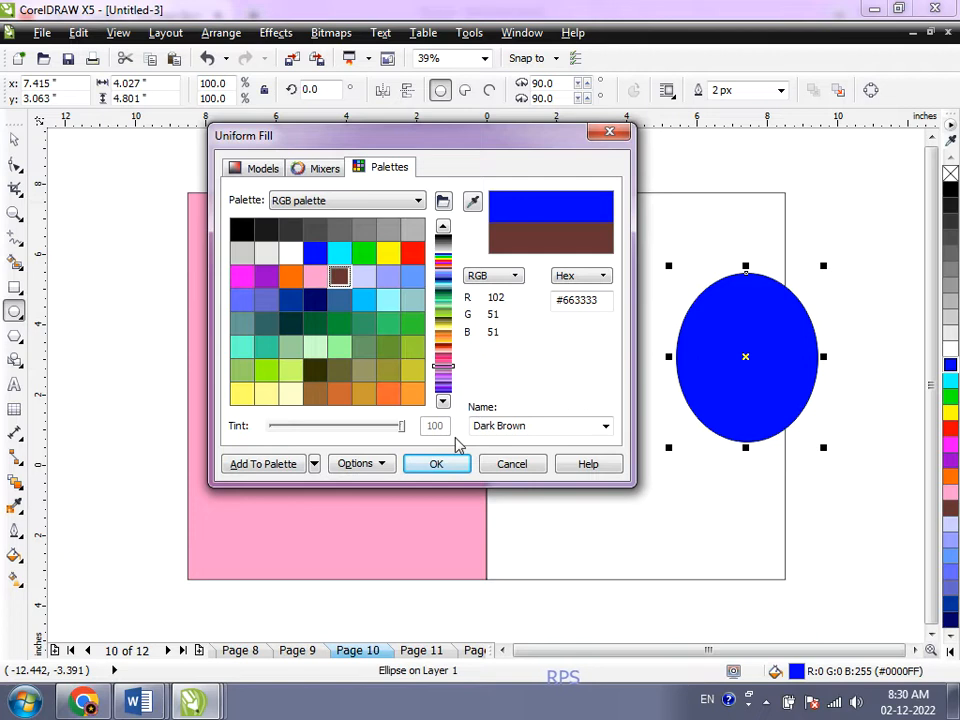
click(437, 468)
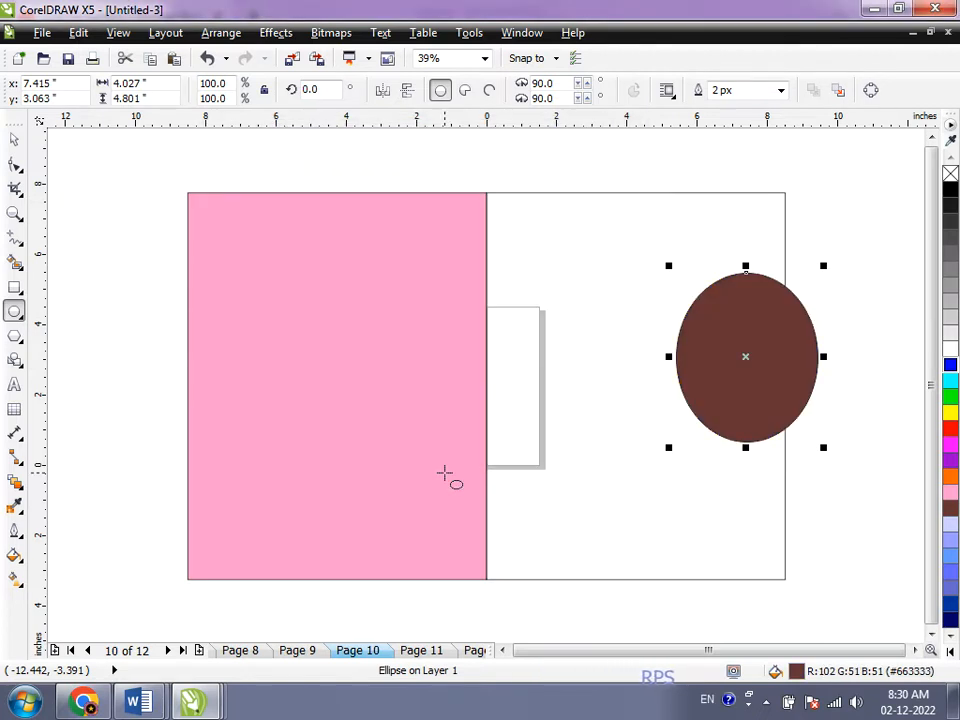
Step: Open the Fountain Fill settings for the ellipse and set the two-color blend's end color to orange
click(21, 565)
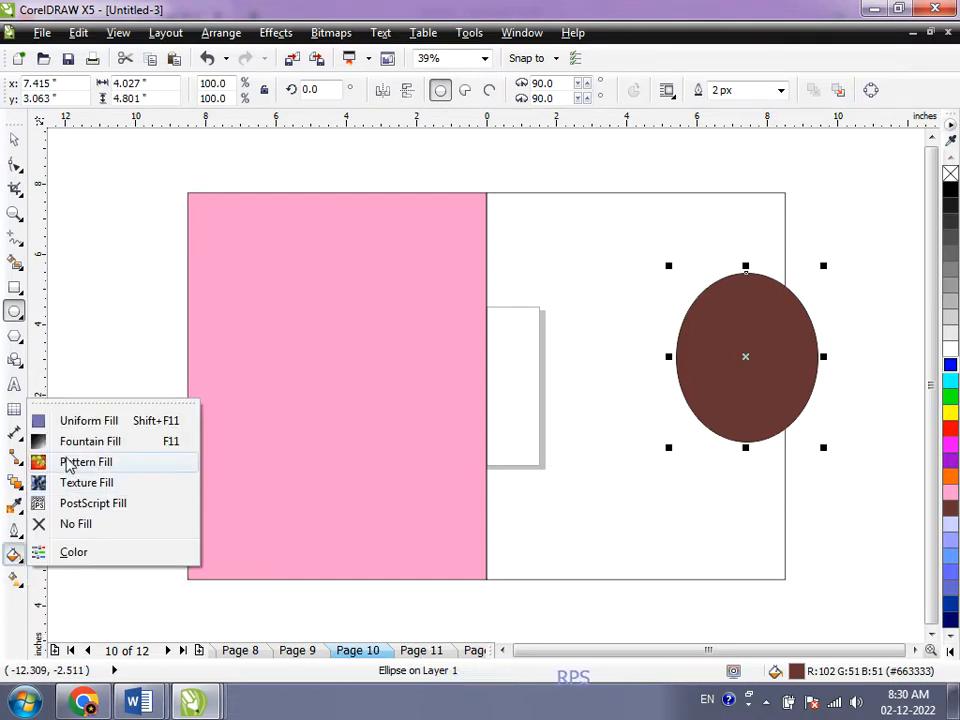
click(73, 445)
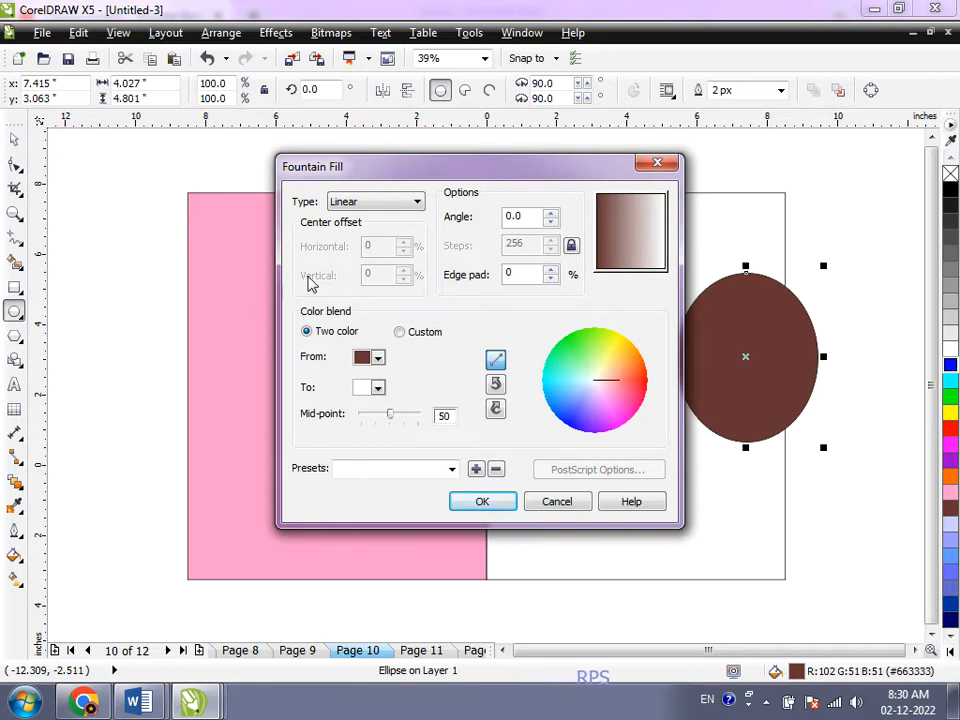
click(377, 387)
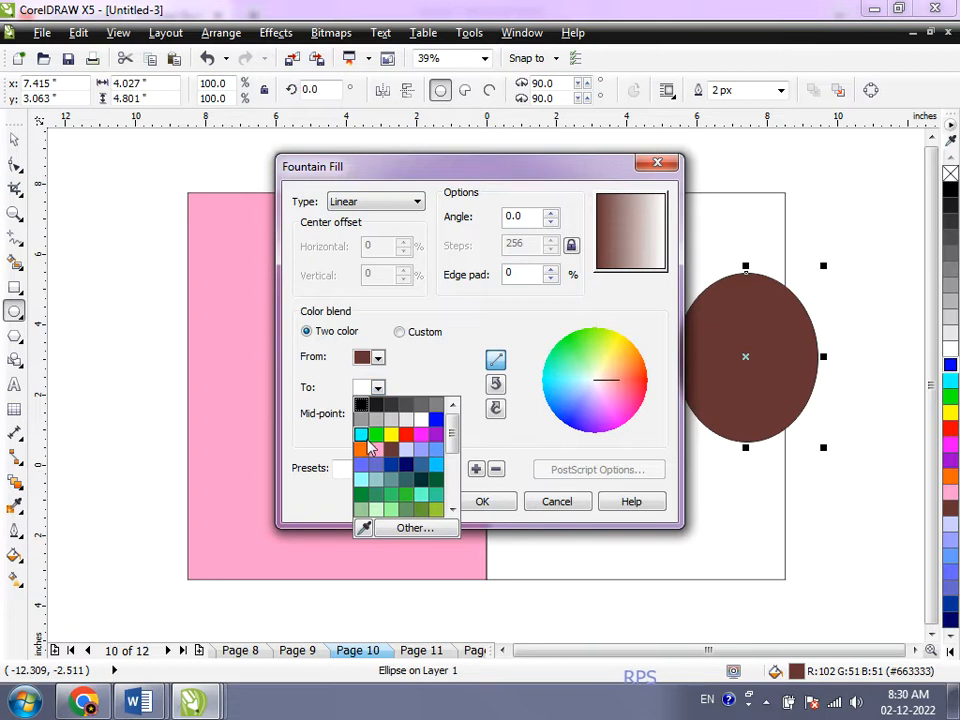
click(364, 450)
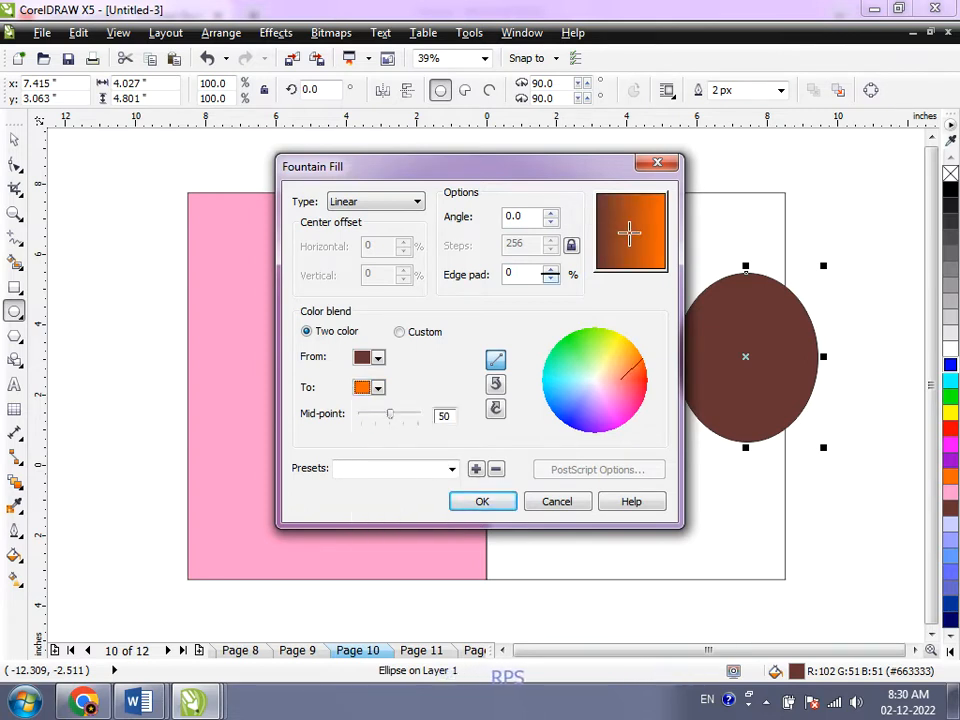
Step: Try the Radial and Conical gradient types, then set the fountain fill type to Square
click(376, 206)
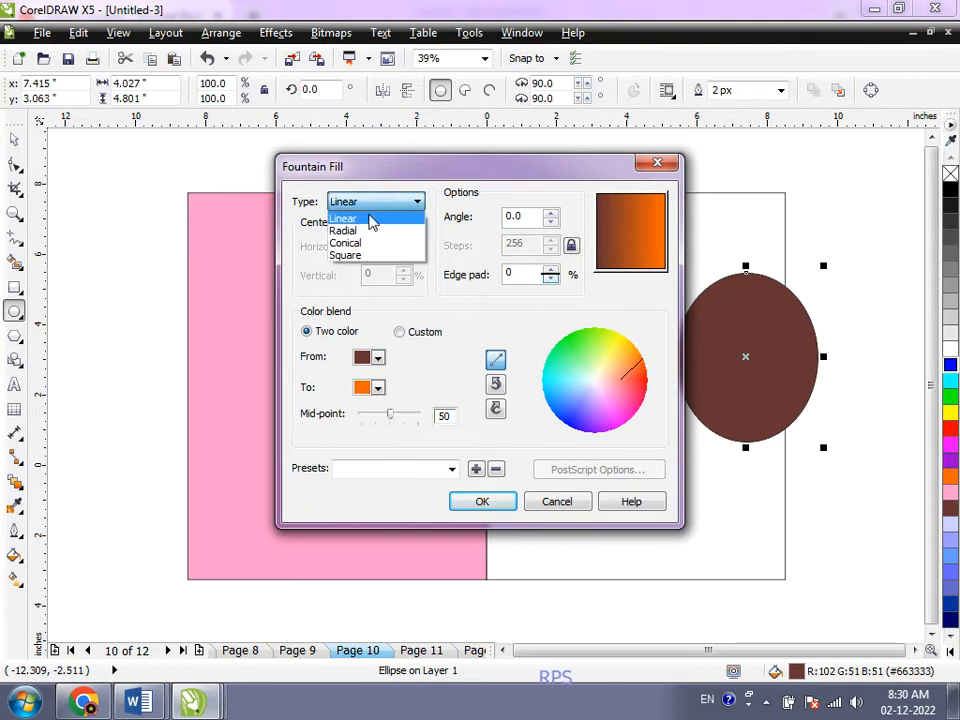
click(352, 231)
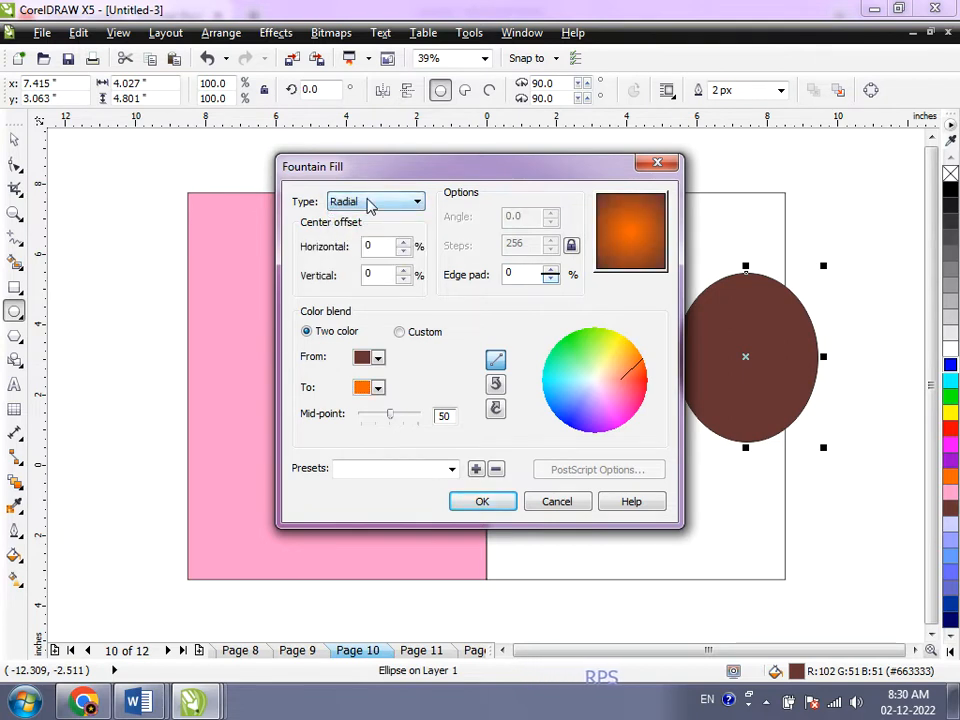
click(370, 204)
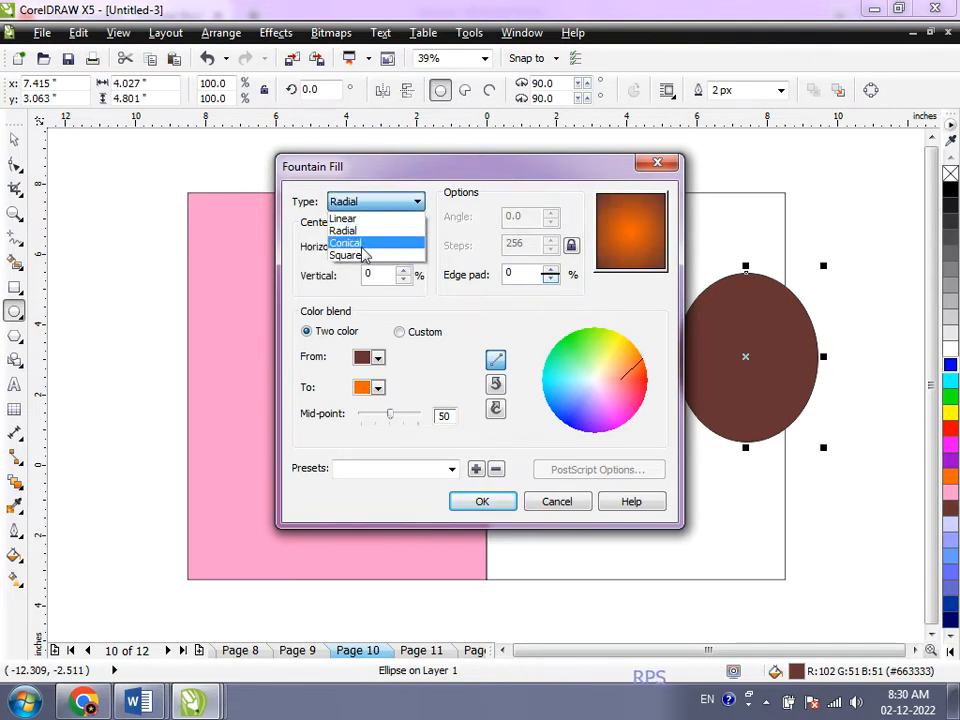
click(363, 247)
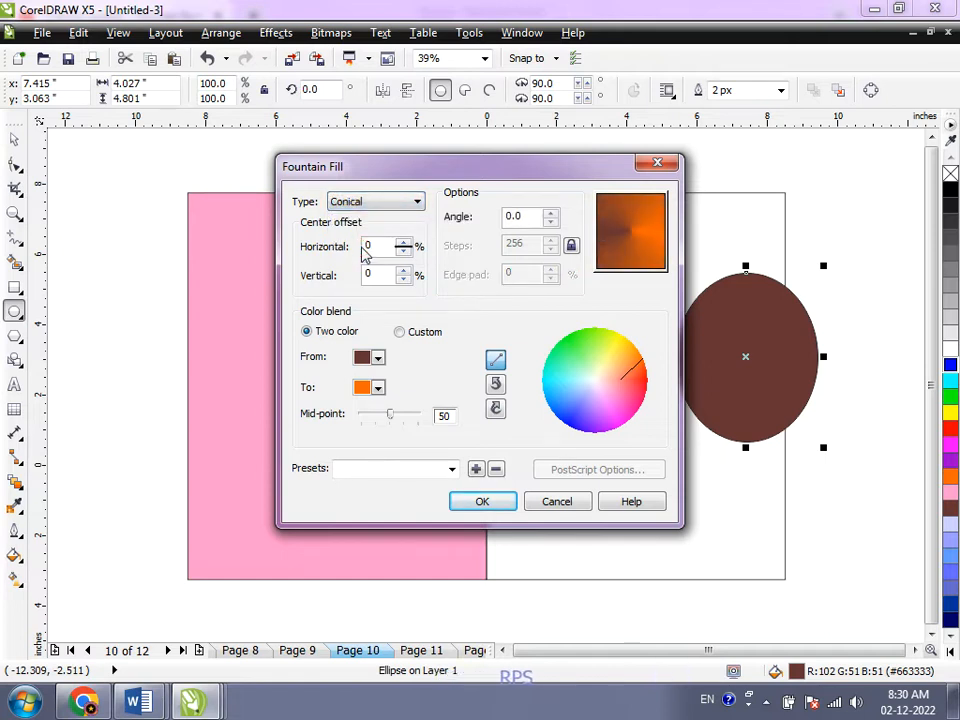
click(365, 202)
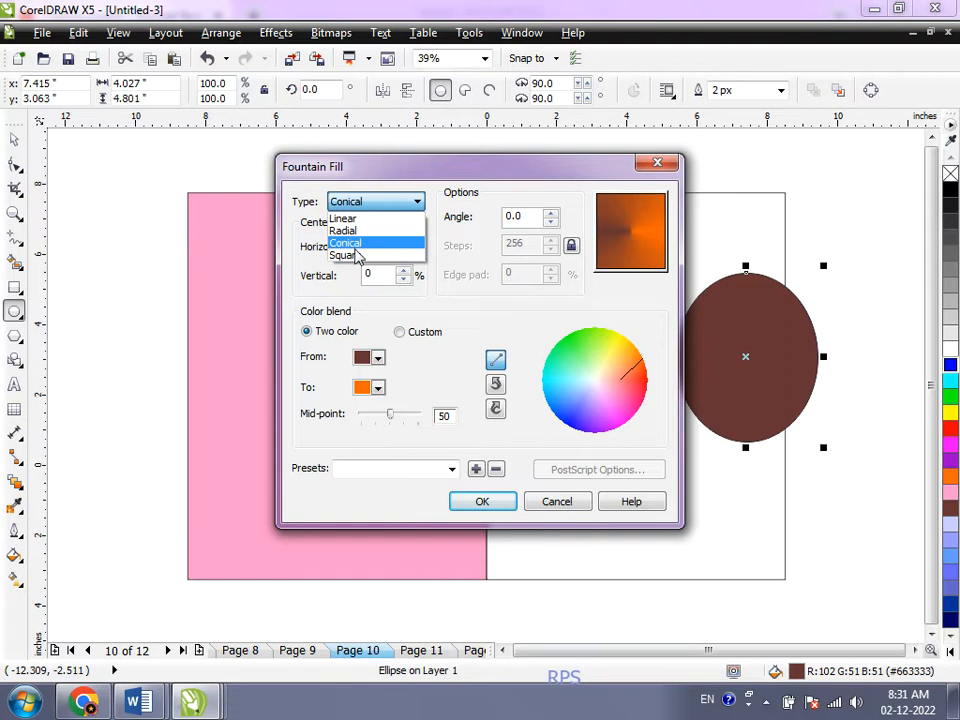
click(345, 256)
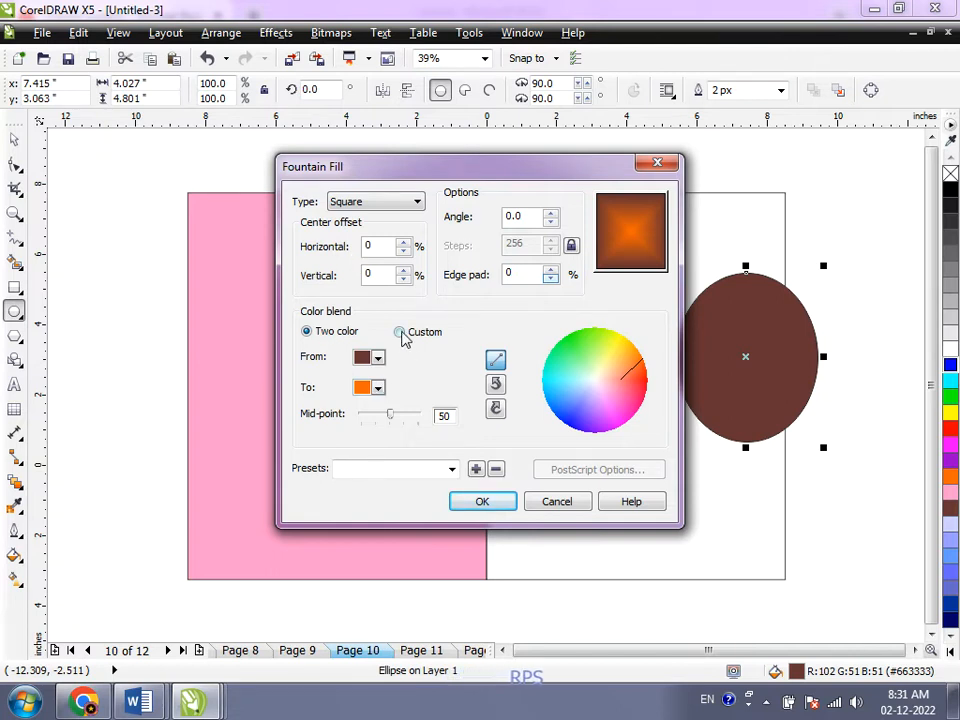
Step: Switch to a custom color blend, add color stops at 27% and 60%, and make the 60% stop yellow
click(401, 333)
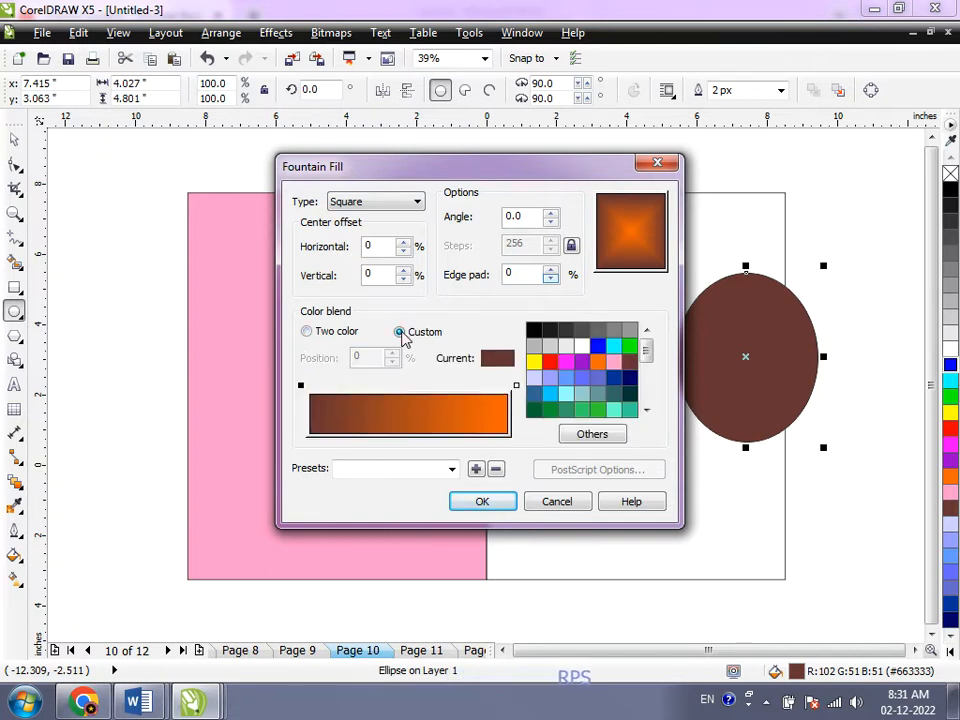
click(366, 399)
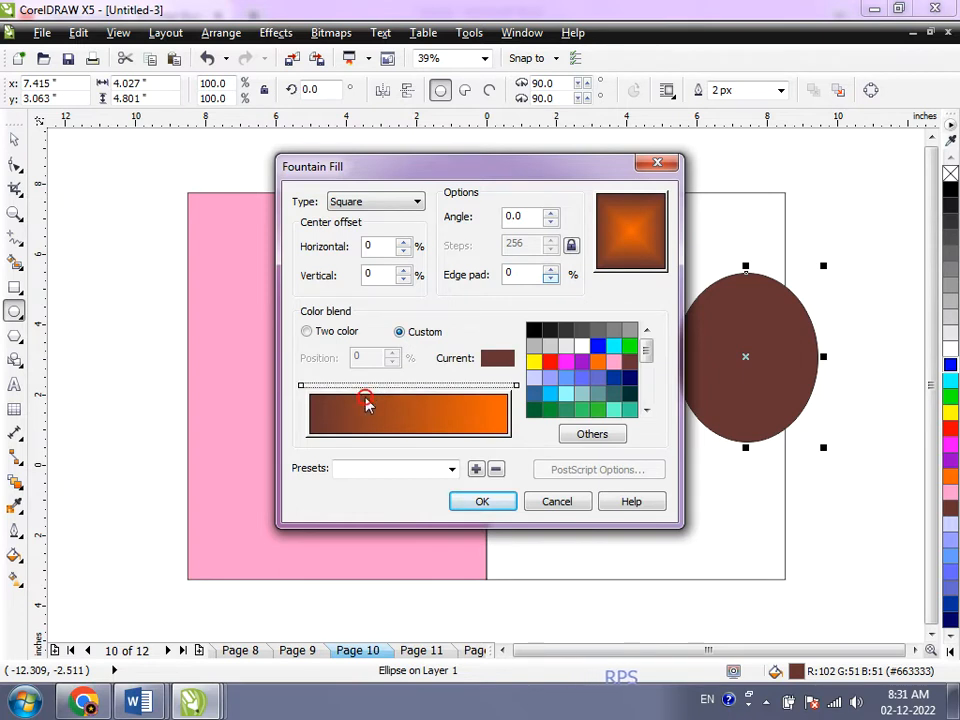
double_click(364, 390)
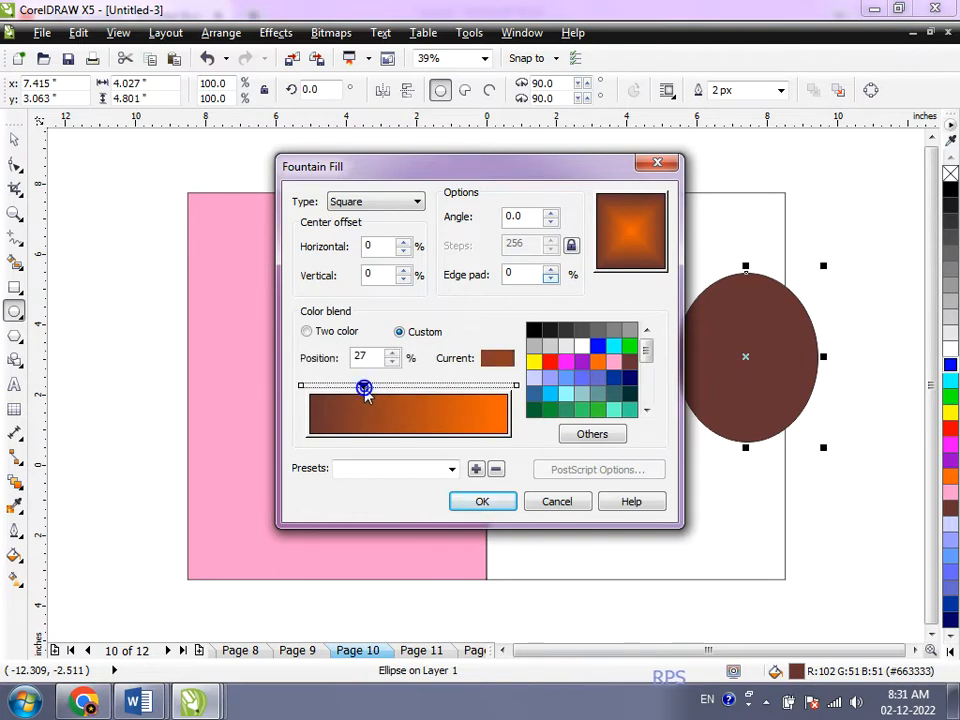
double_click(429, 388)
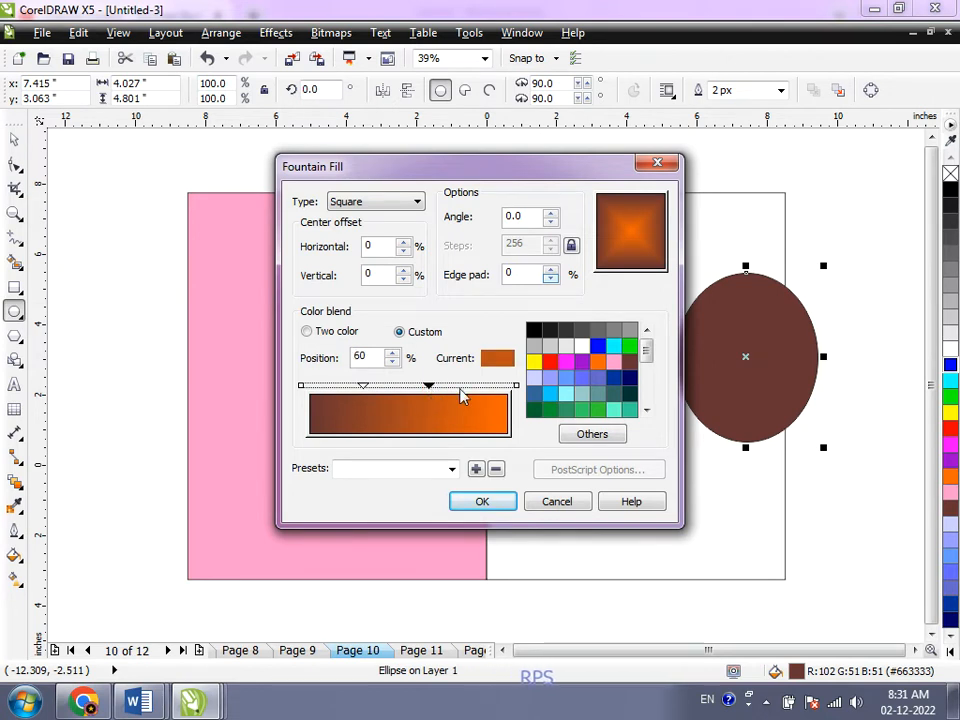
click(535, 362)
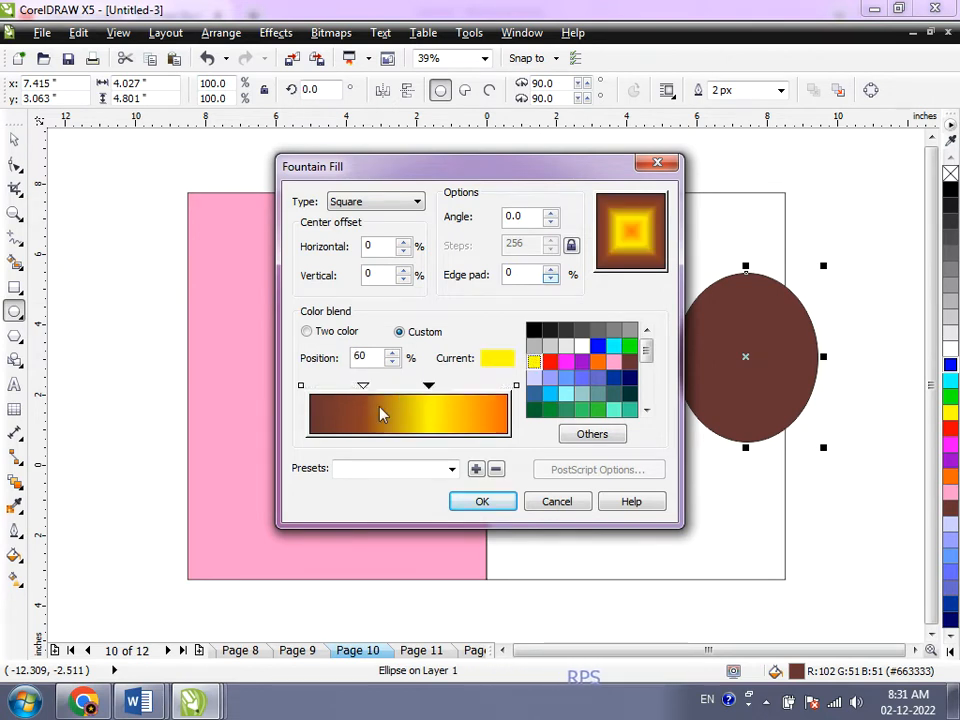
Step: Make the 27% stop yellow, add a red stop at 49%, and apply the fountain fill to the ellipse
click(367, 397)
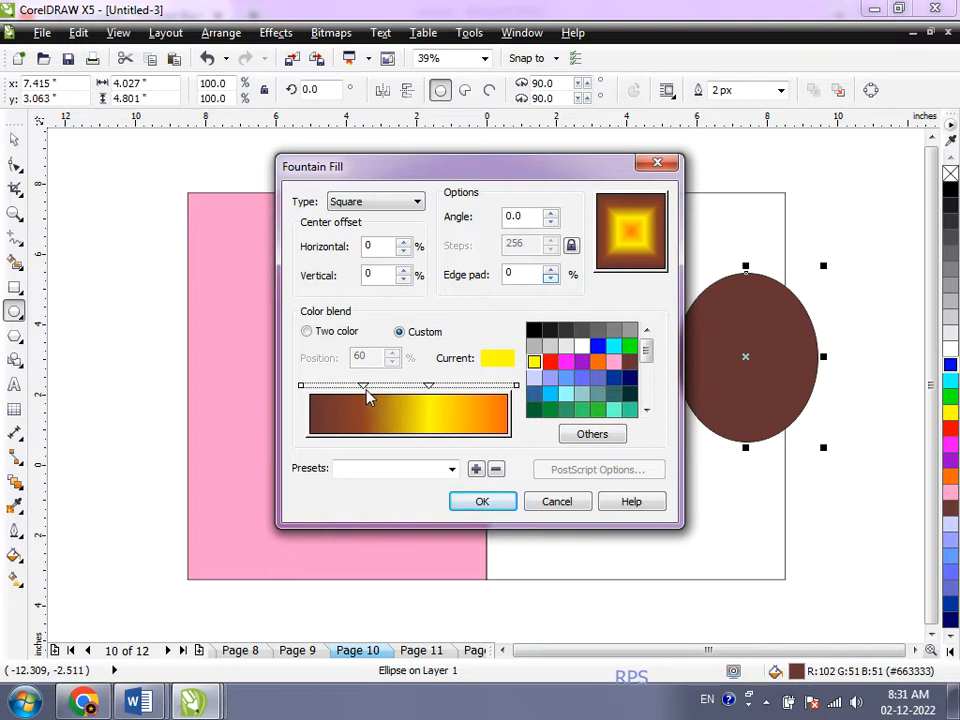
click(364, 386)
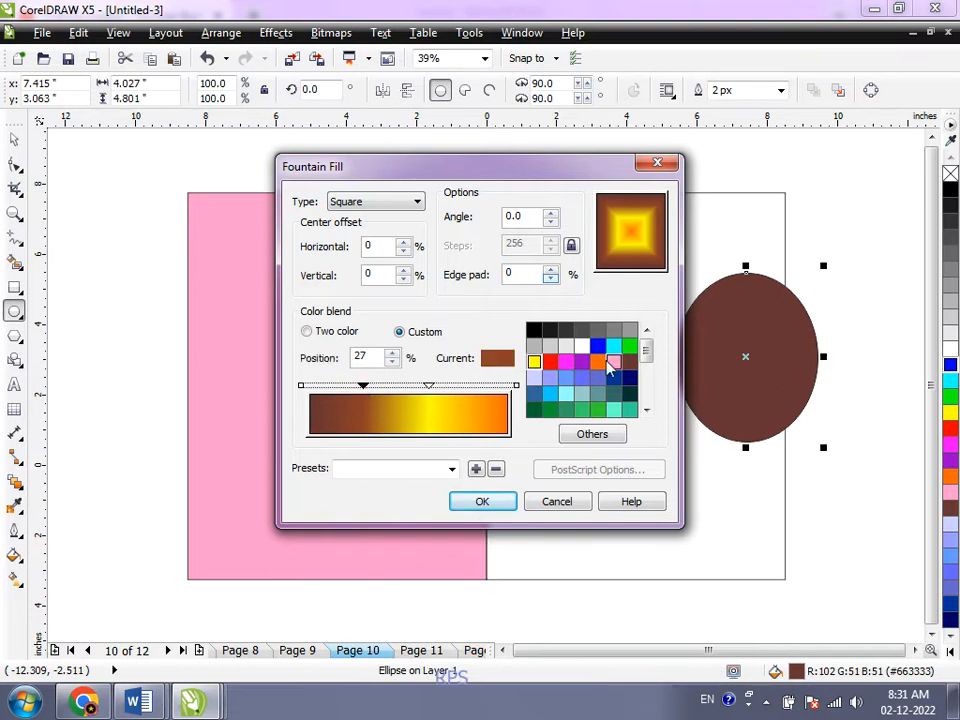
click(535, 362)
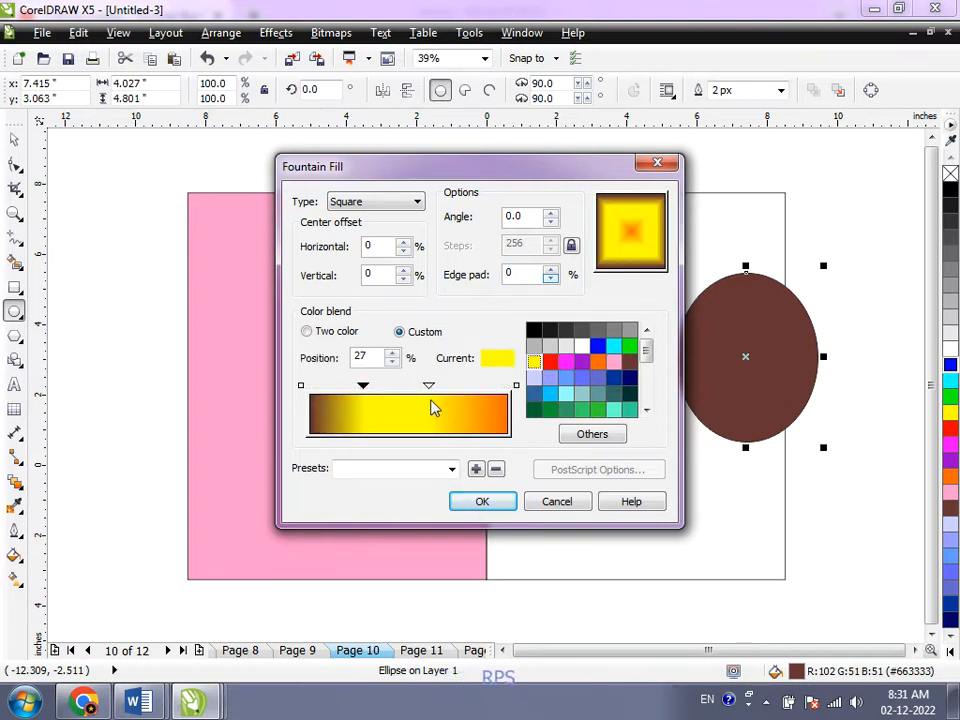
double_click(406, 386)
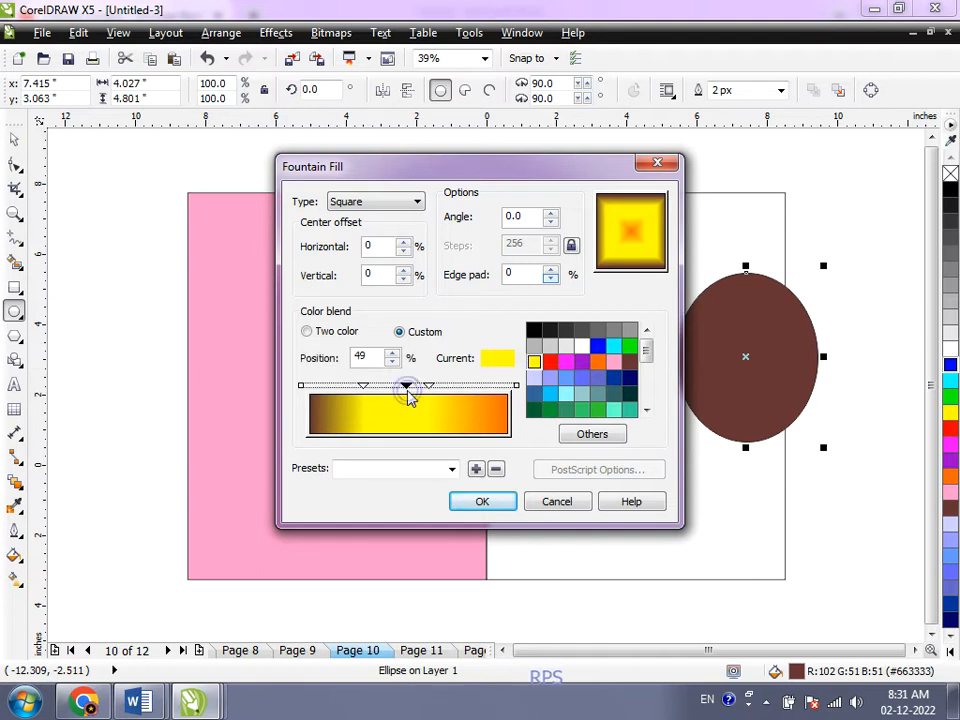
click(550, 361)
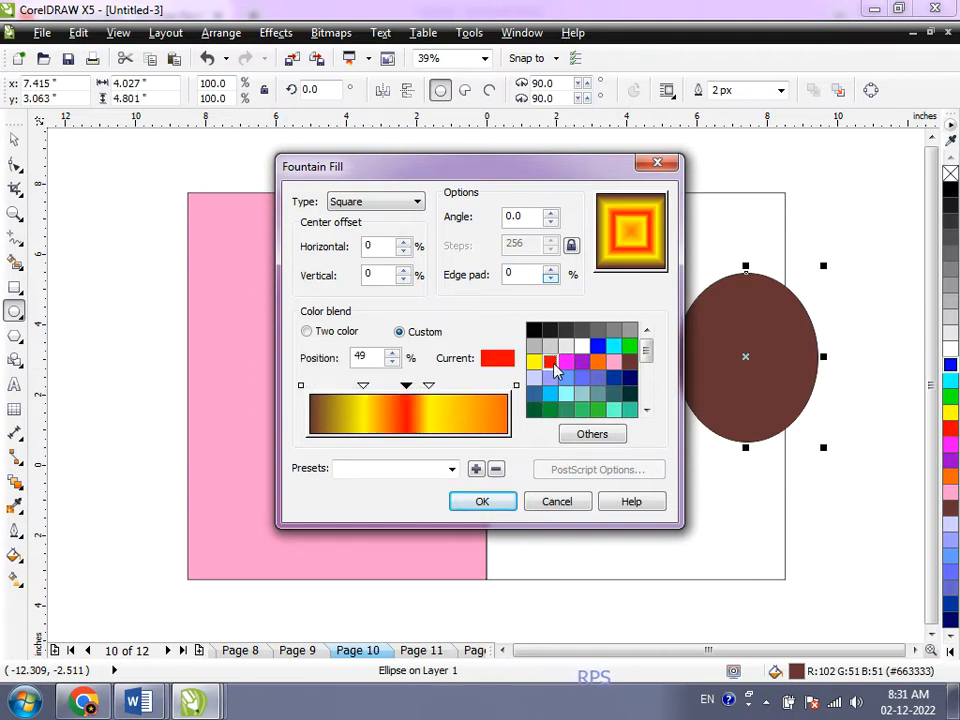
click(493, 506)
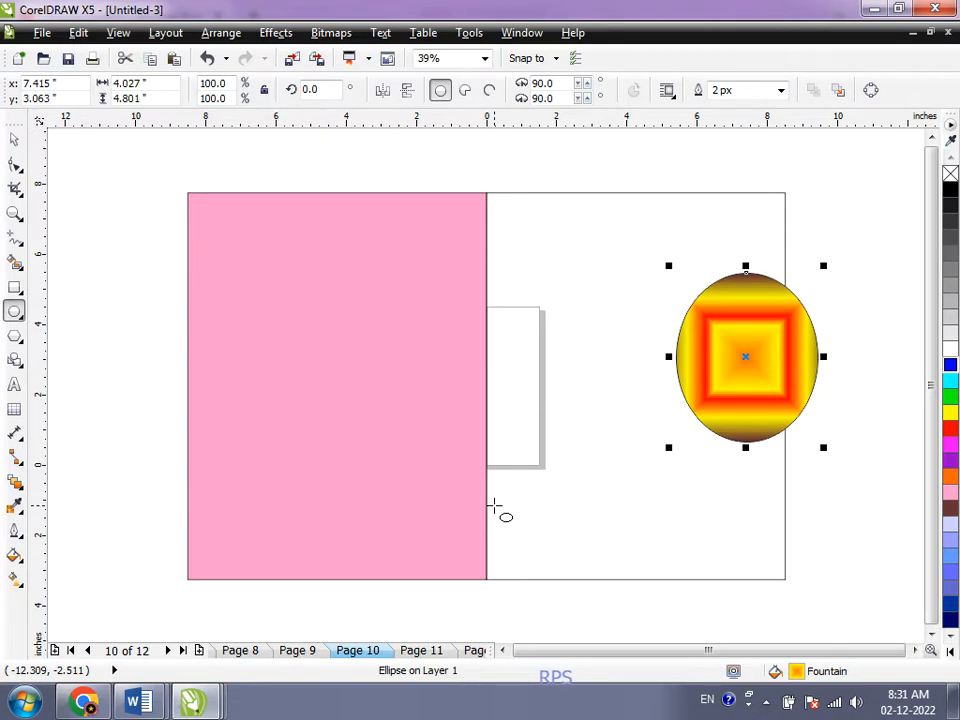
Step: Open the Pattern Fill settings for the ellipse and choose the 2-color maple leaf pattern
click(14, 557)
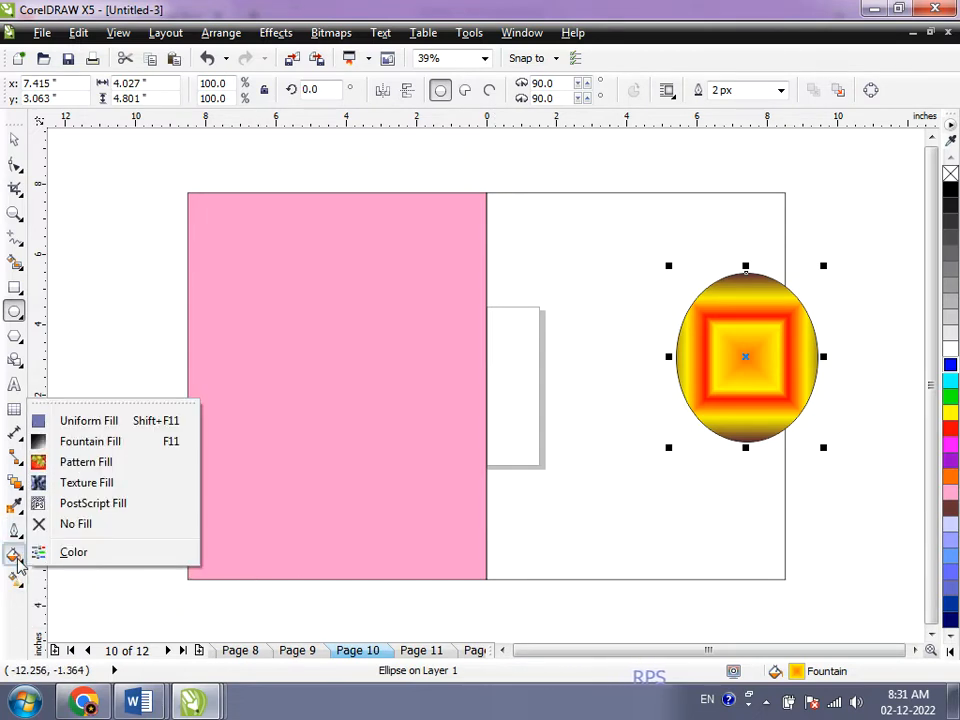
click(118, 466)
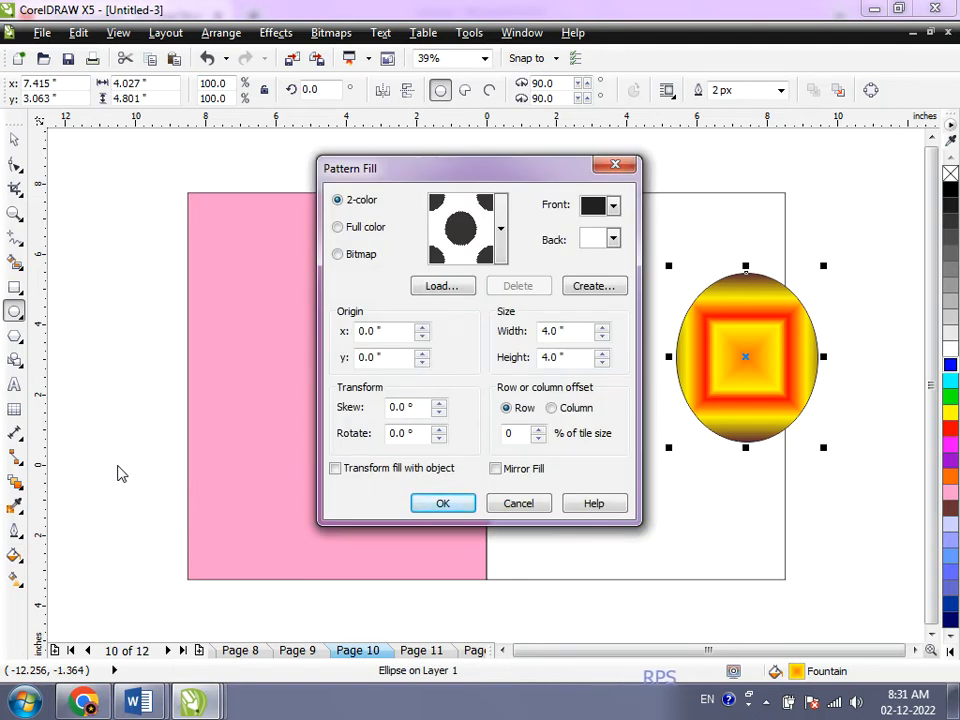
click(503, 225)
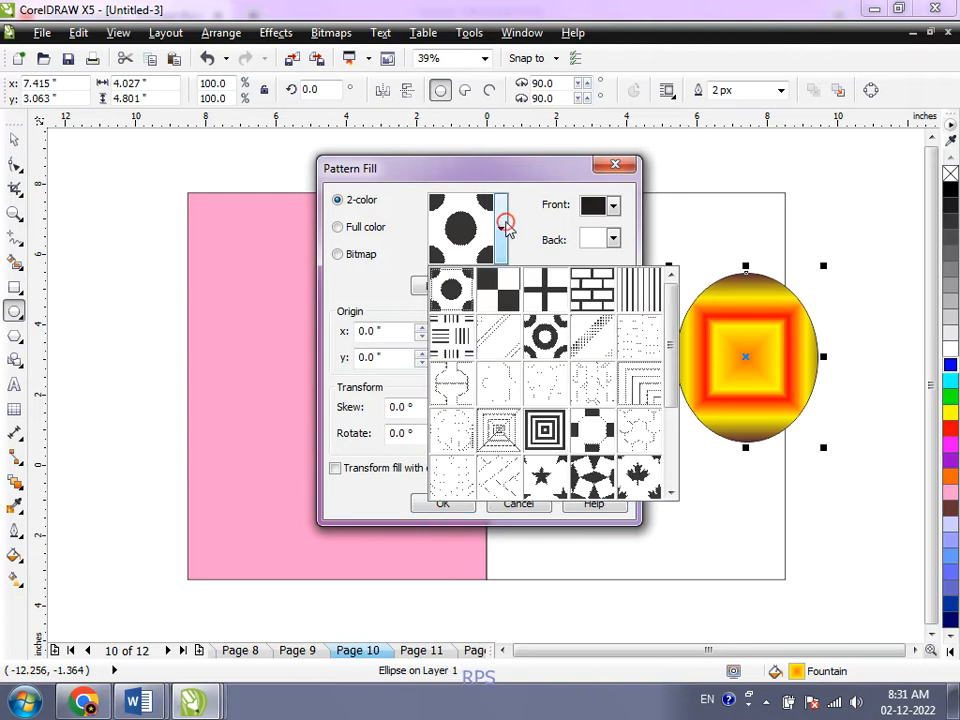
click(636, 479)
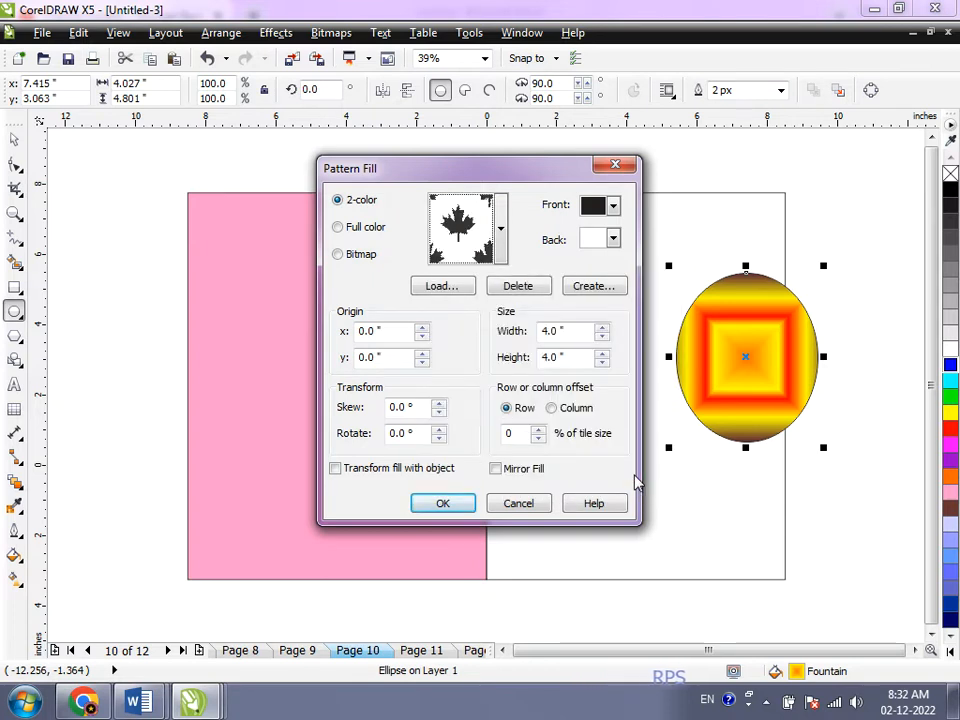
Step: Try reducing the pattern tile's width in small increments to about 3.5 in
click(601, 339)
click(601, 339)
click(601, 339)
click(601, 340)
click(601, 340)
click(601, 340)
click(601, 340)
click(601, 340)
click(601, 340)
click(601, 340)
click(601, 340)
click(601, 340)
click(601, 340)
click(601, 340)
click(601, 340)
click(601, 340)
click(601, 340)
click(601, 340)
click(601, 340)
click(601, 340)
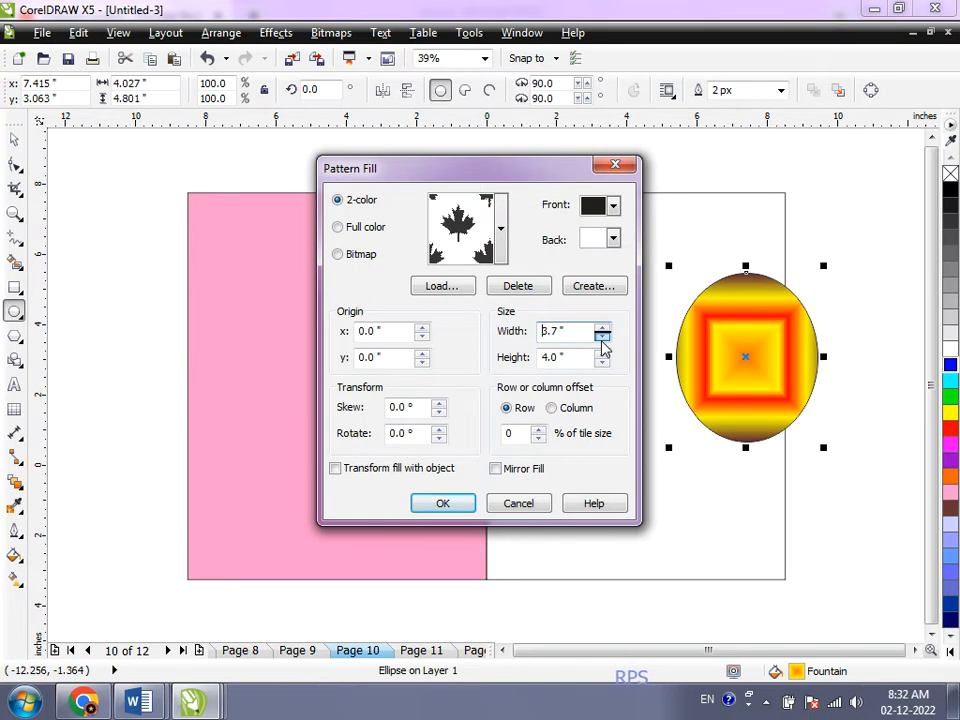
click(601, 340)
click(601, 340)
click(601, 340)
click(601, 340)
click(601, 340)
click(601, 340)
click(601, 340)
click(601, 340)
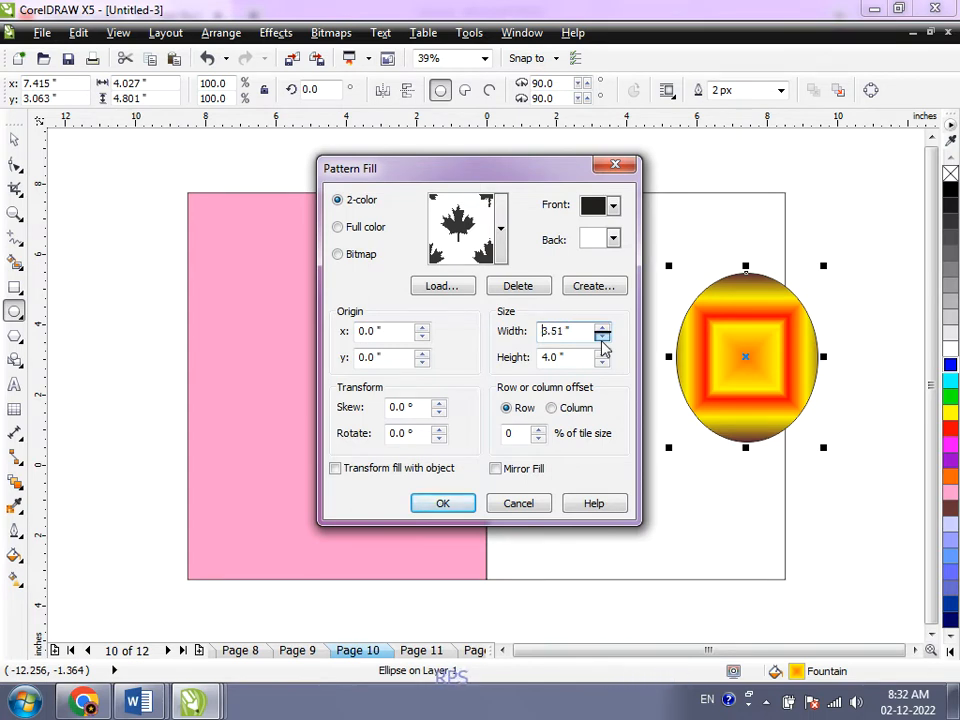
click(601, 340)
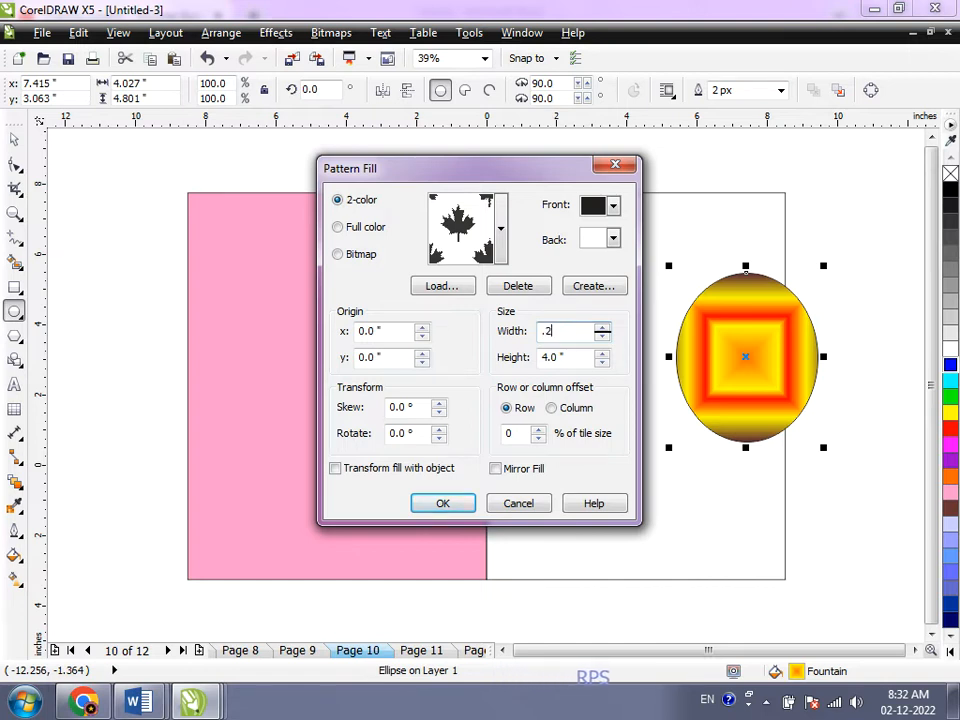
Step: Set the pattern tile's width and height to 0.2 in and apply the leaf pattern to the ellipse
text(.2)
key(Tab)
text(0.2)
key(Tab)
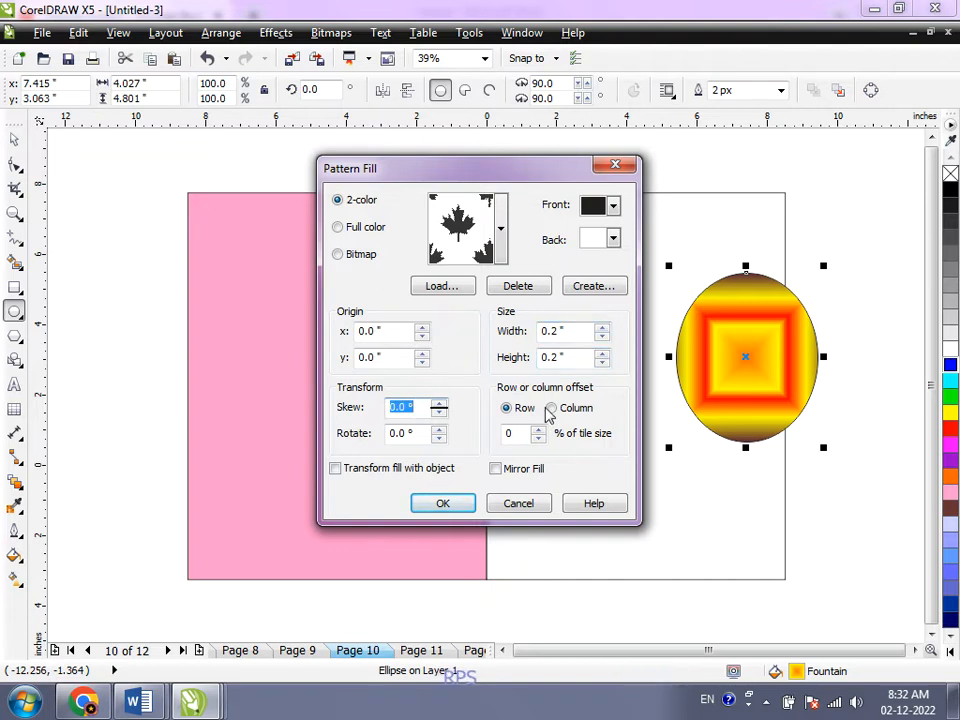
click(472, 508)
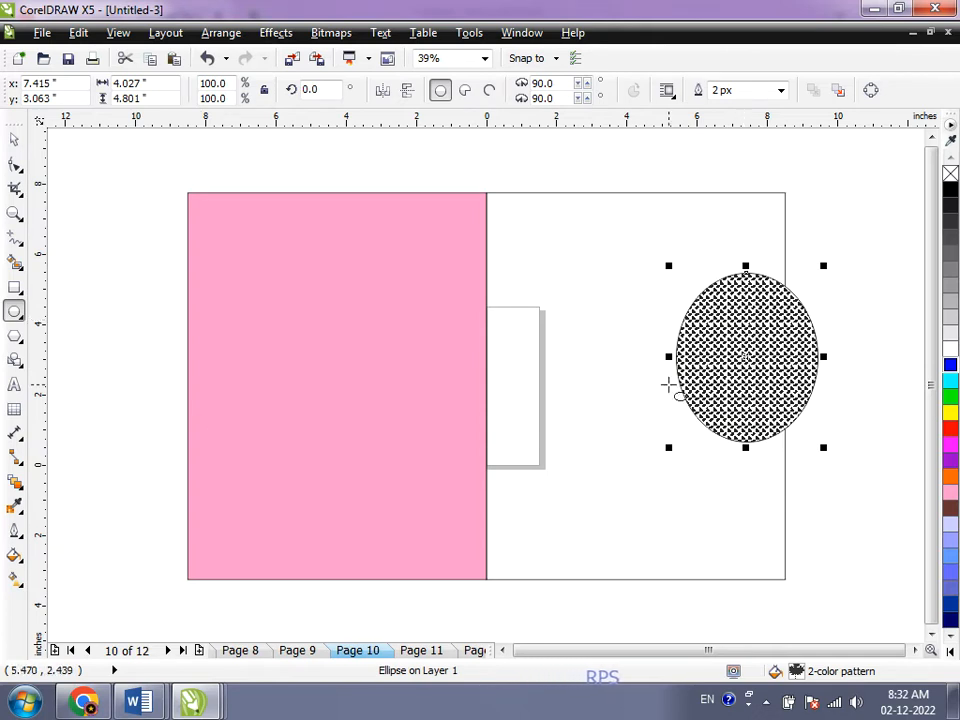
Step: Reopen the ellipse's pattern fill, set the tile's width and height to 0.5 in, and apply it
click(15, 560)
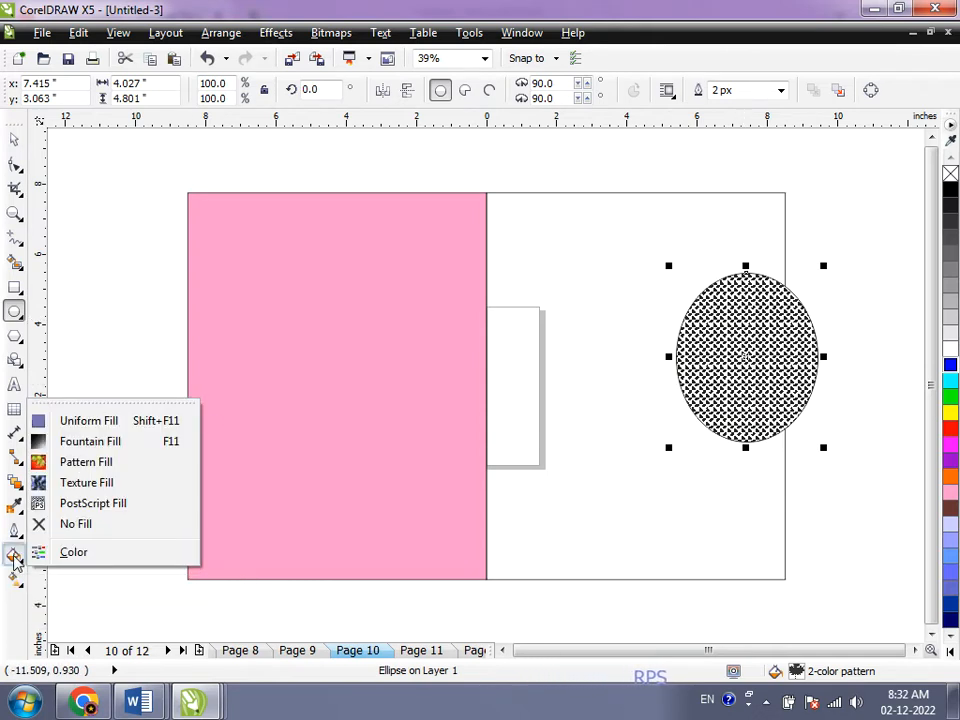
click(90, 461)
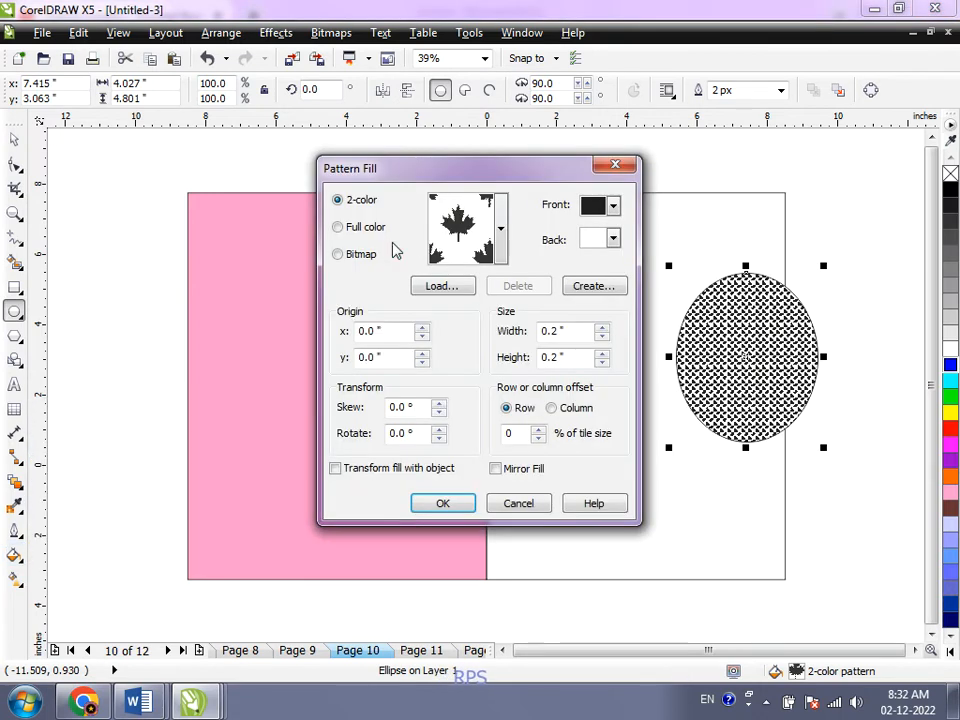
click(571, 334)
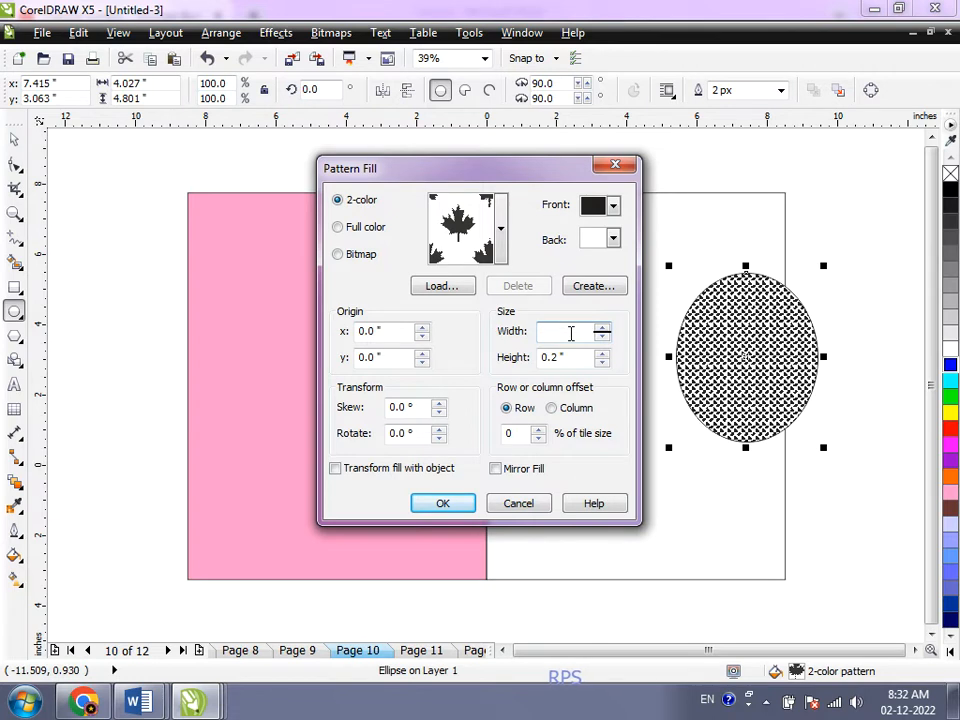
text(.5)
key(Tab)
text(.5)
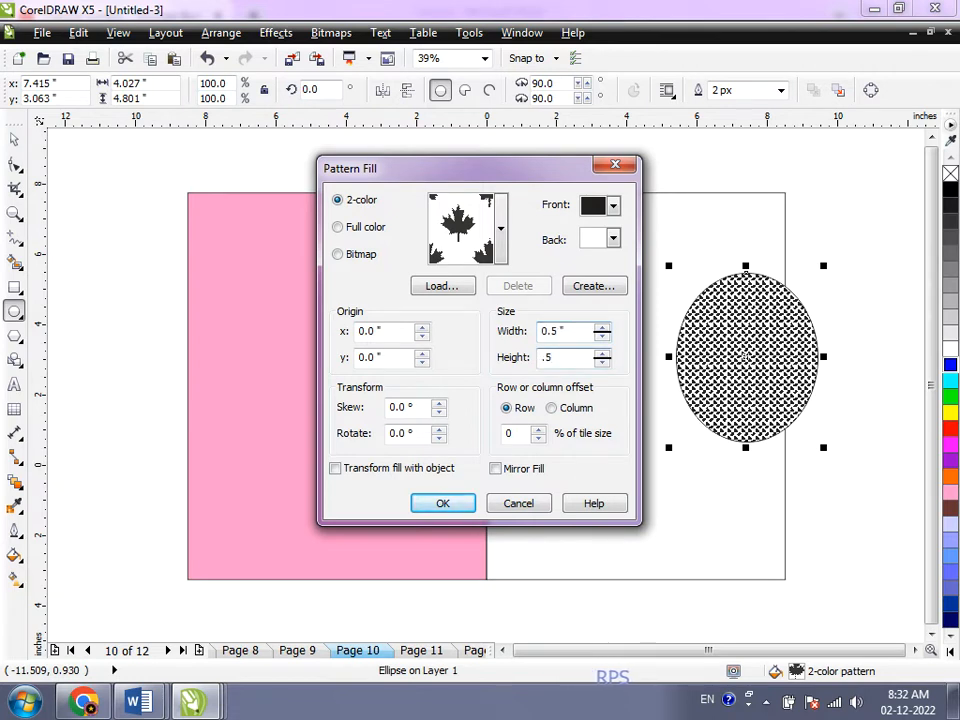
key(Return)
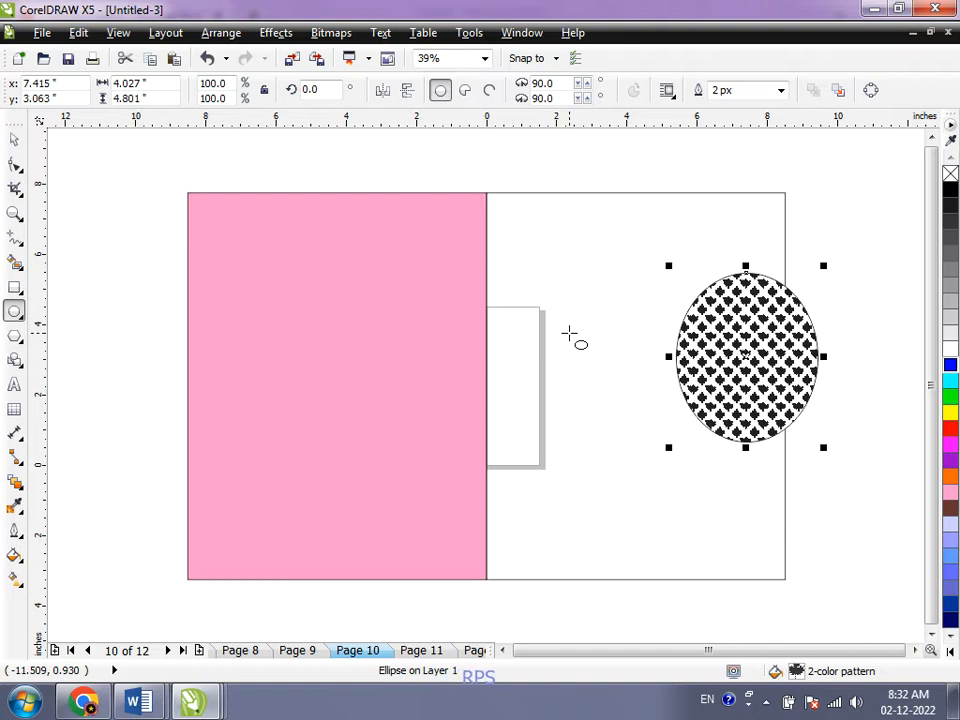
Step: Reopen the ellipse's pattern fill, view the Full color type, and switch the pattern type to Bitmap
scroll(568, 333, up, 1)
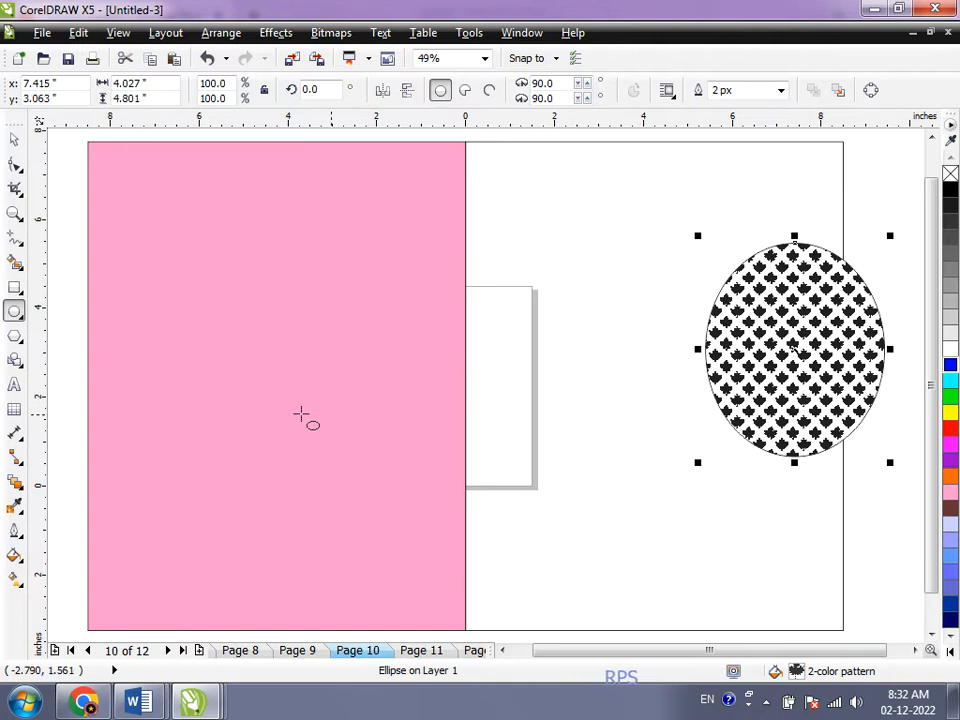
click(16, 553)
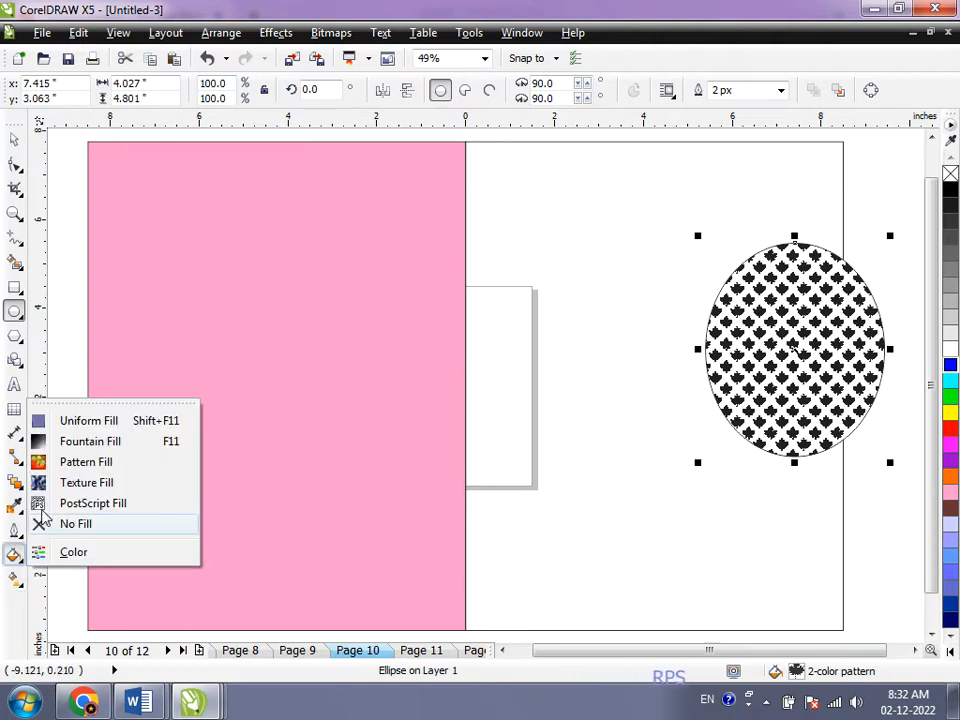
click(77, 459)
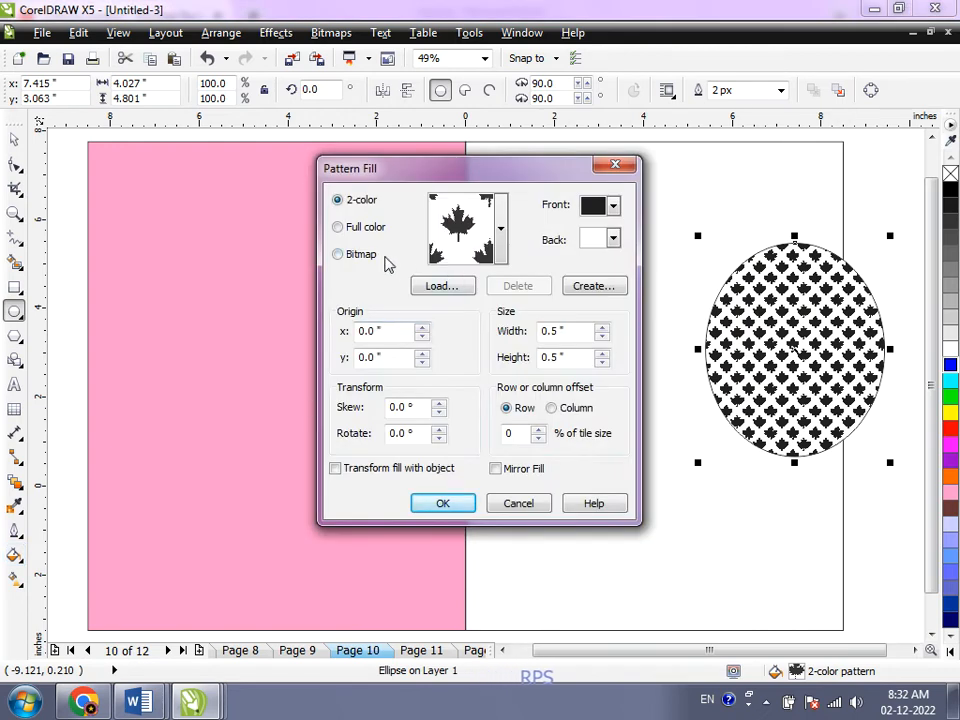
click(343, 229)
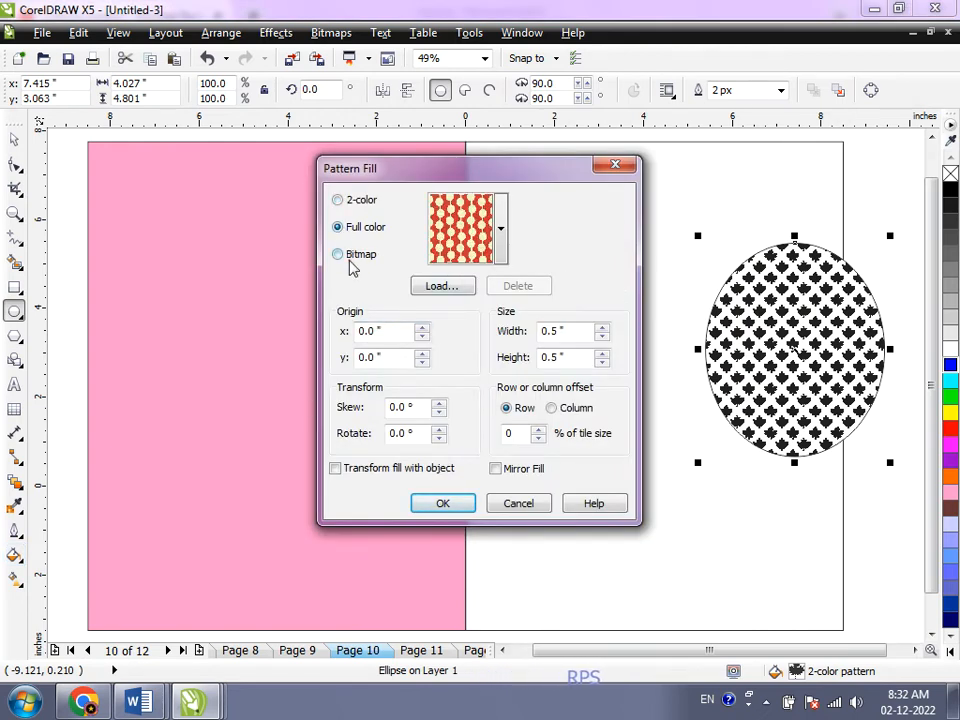
click(350, 257)
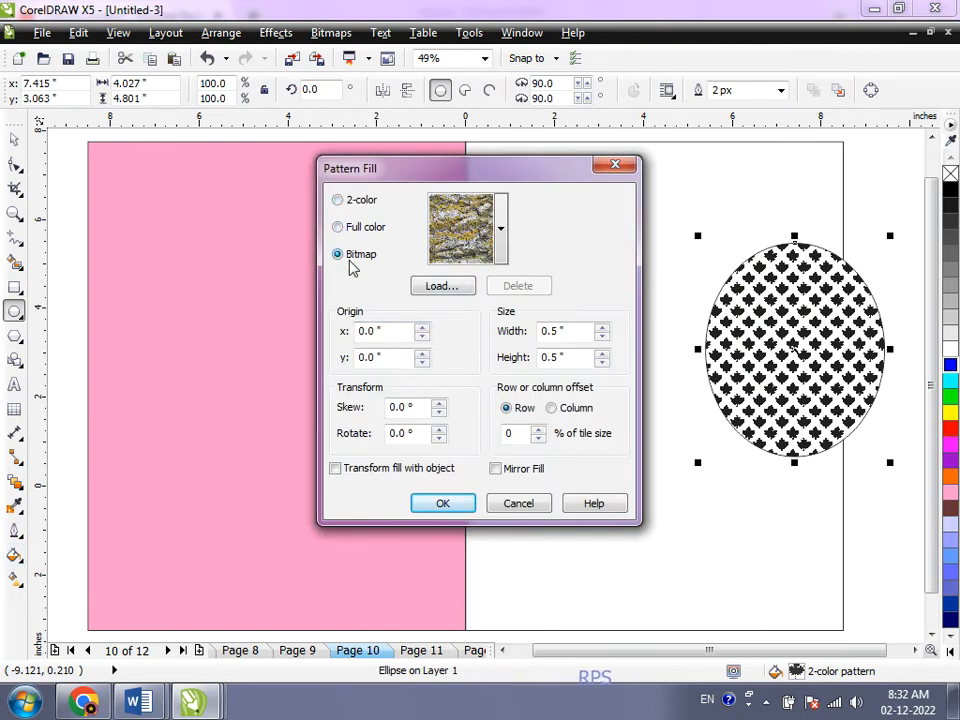
Step: Load the "a logo" image from the Pictures library as the bitmap pattern and apply it to the ellipse
click(433, 287)
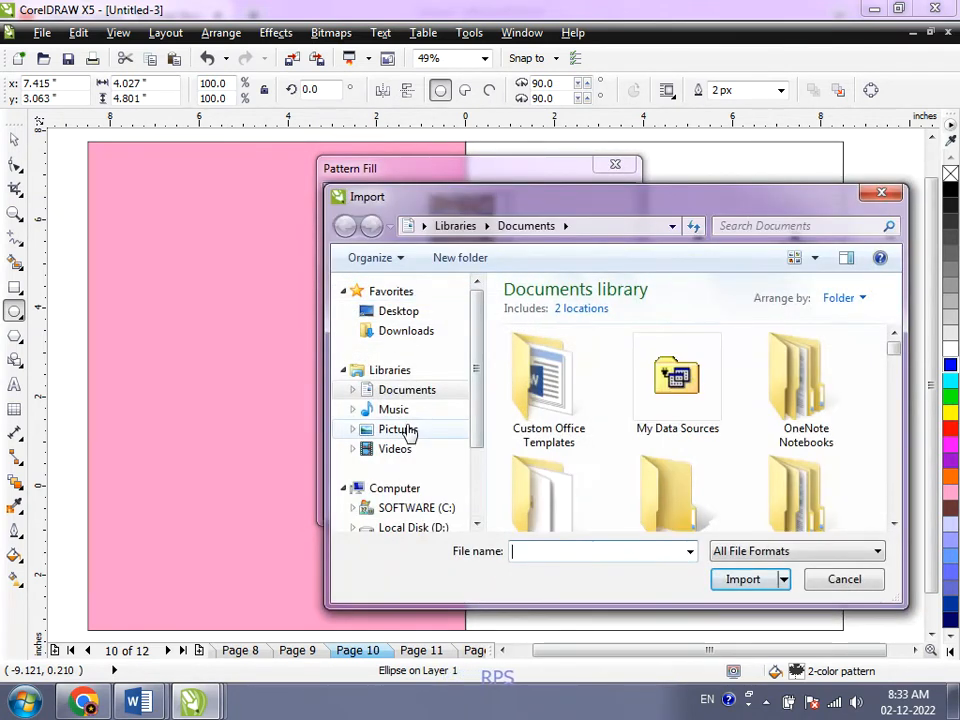
click(405, 429)
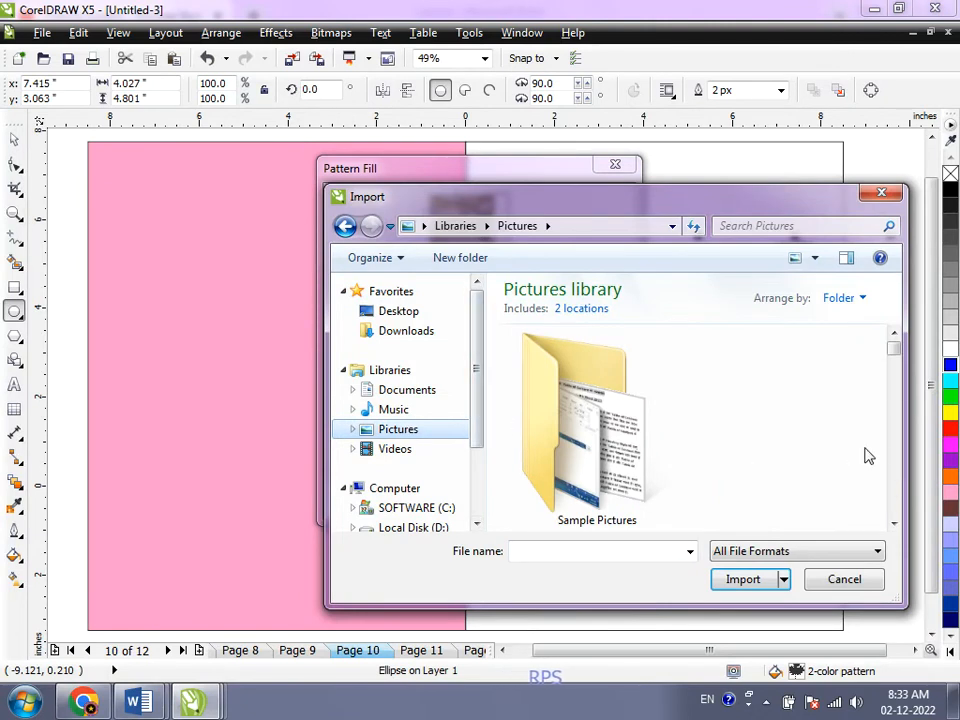
scroll(894, 452, down, 3)
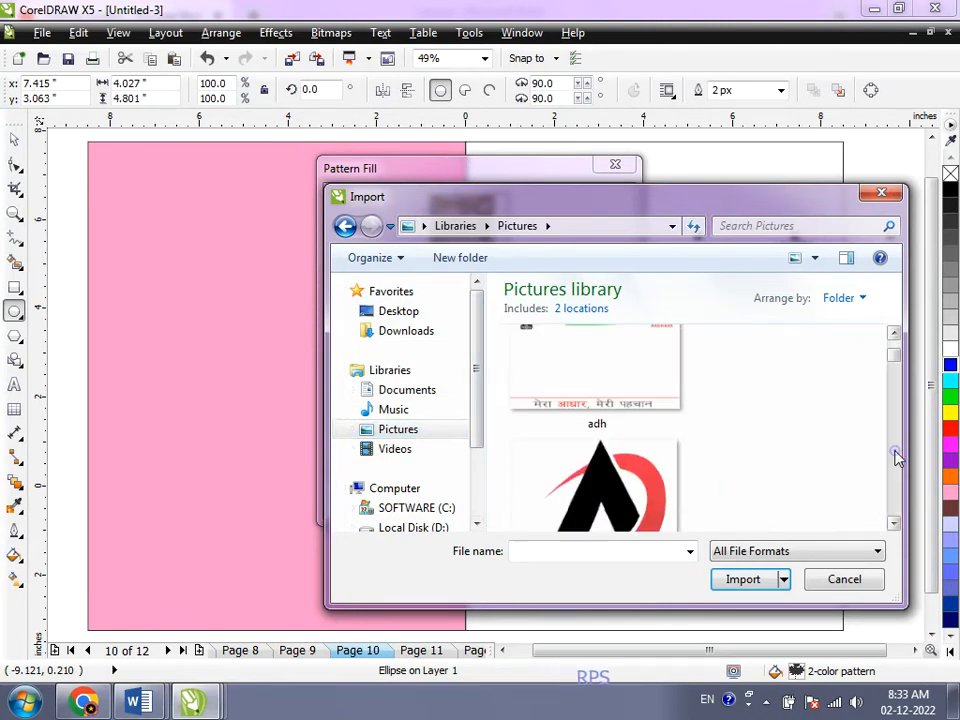
scroll(895, 440, up, 2)
scroll(714, 439, up, 2)
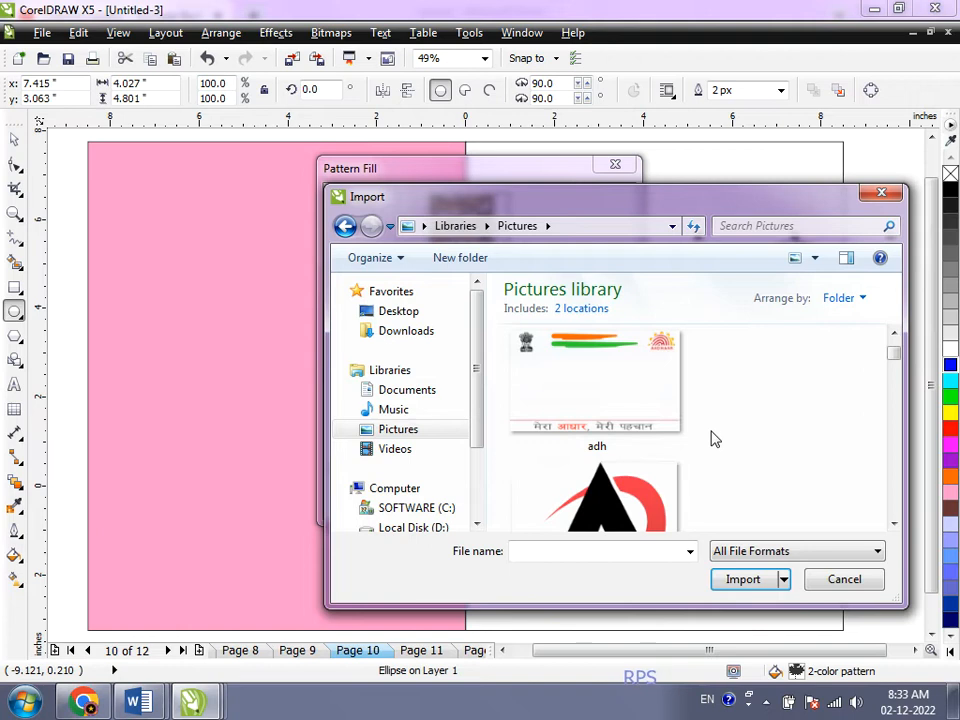
click(647, 485)
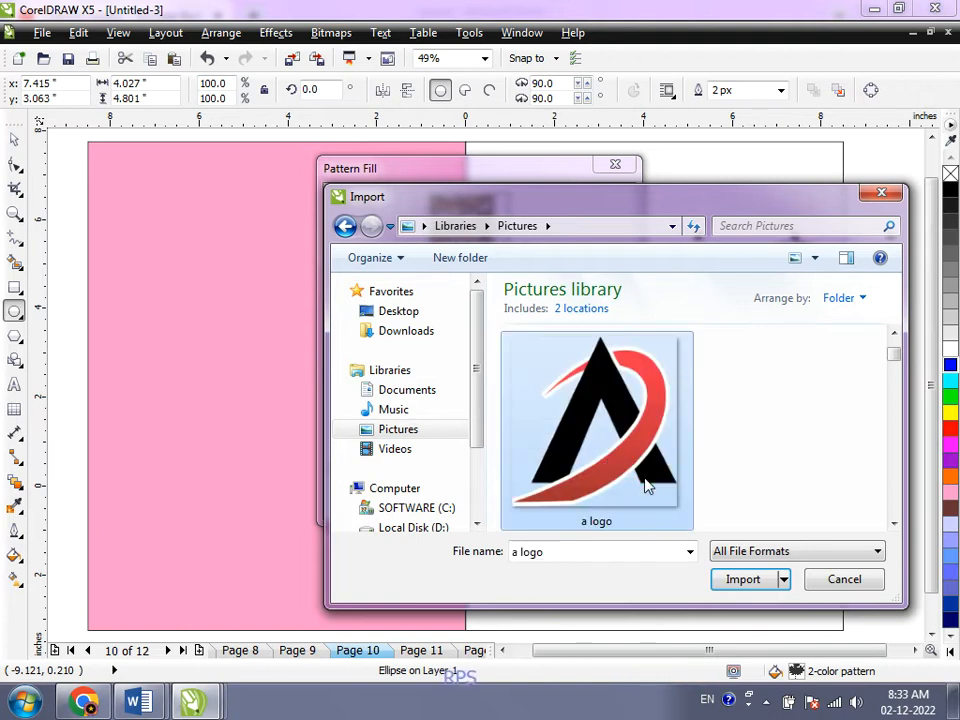
click(747, 586)
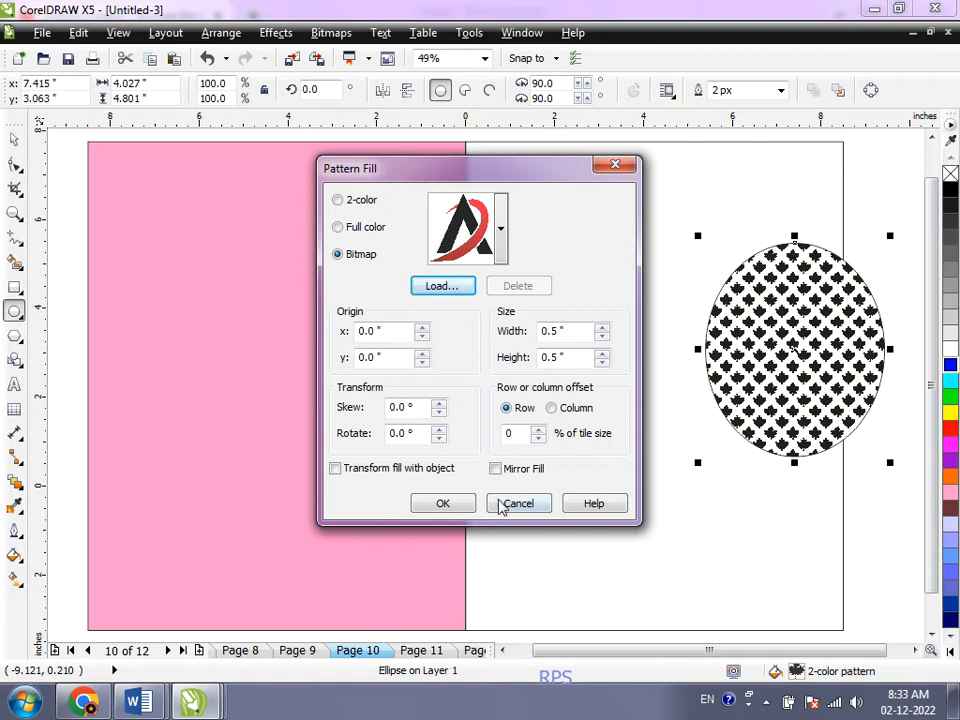
click(466, 504)
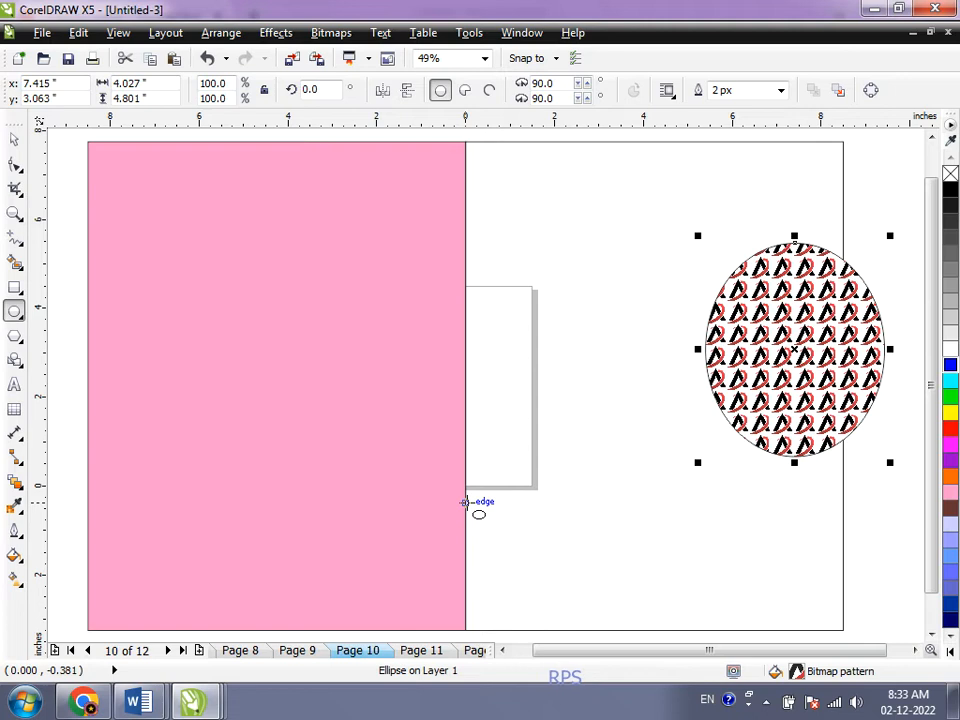
Step: Open the Texture Fill settings for the ellipse, preview several Samples 5 textures, and select Blur Rainbow
click(14, 556)
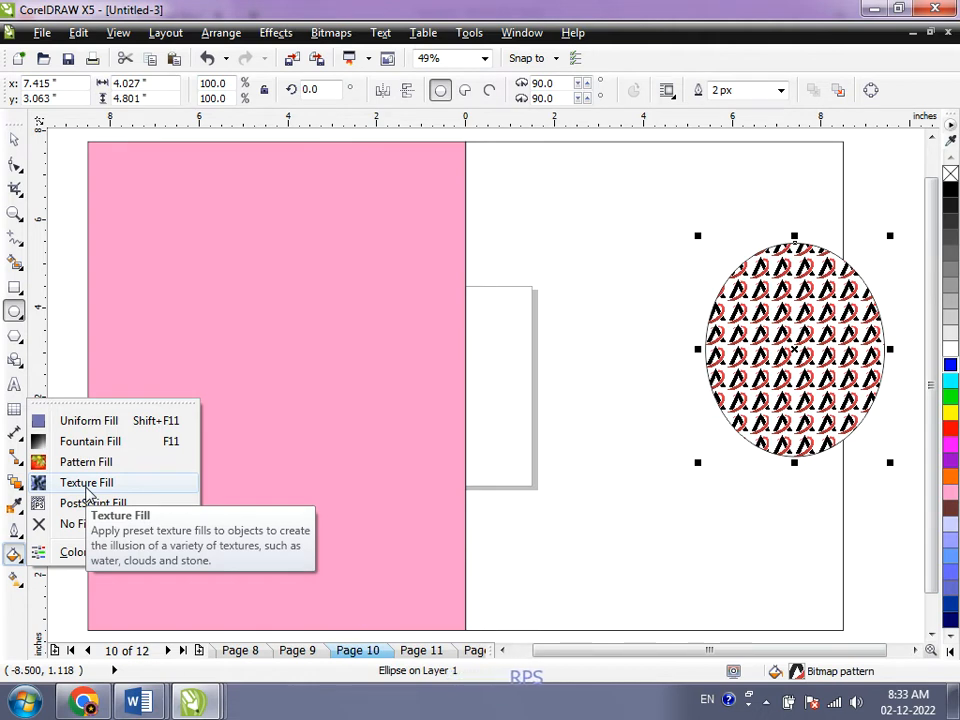
click(86, 488)
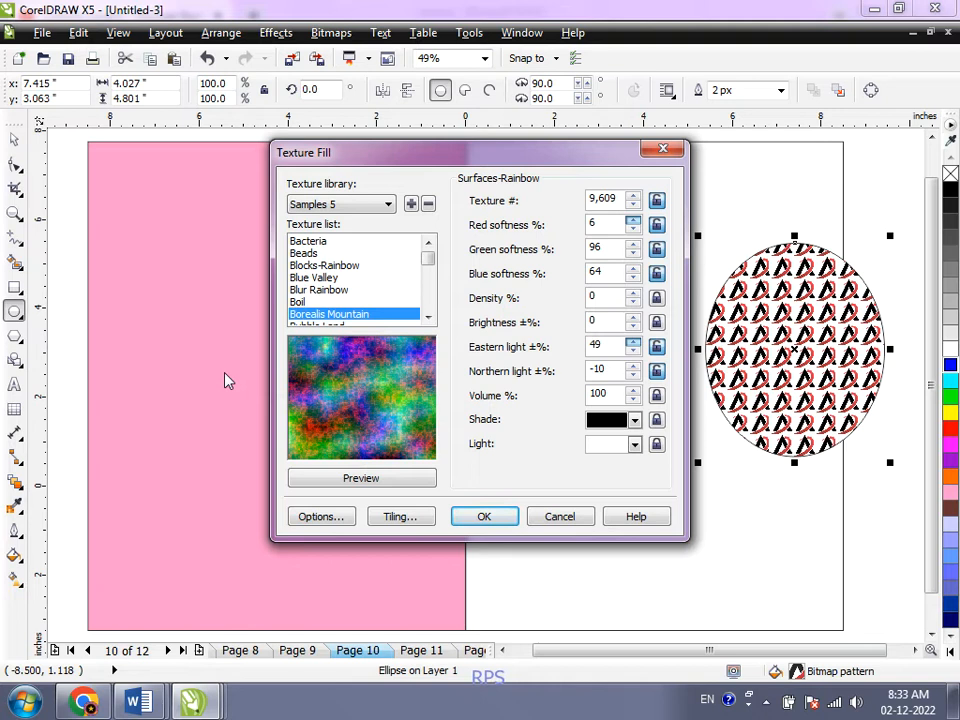
click(321, 242)
click(320, 256)
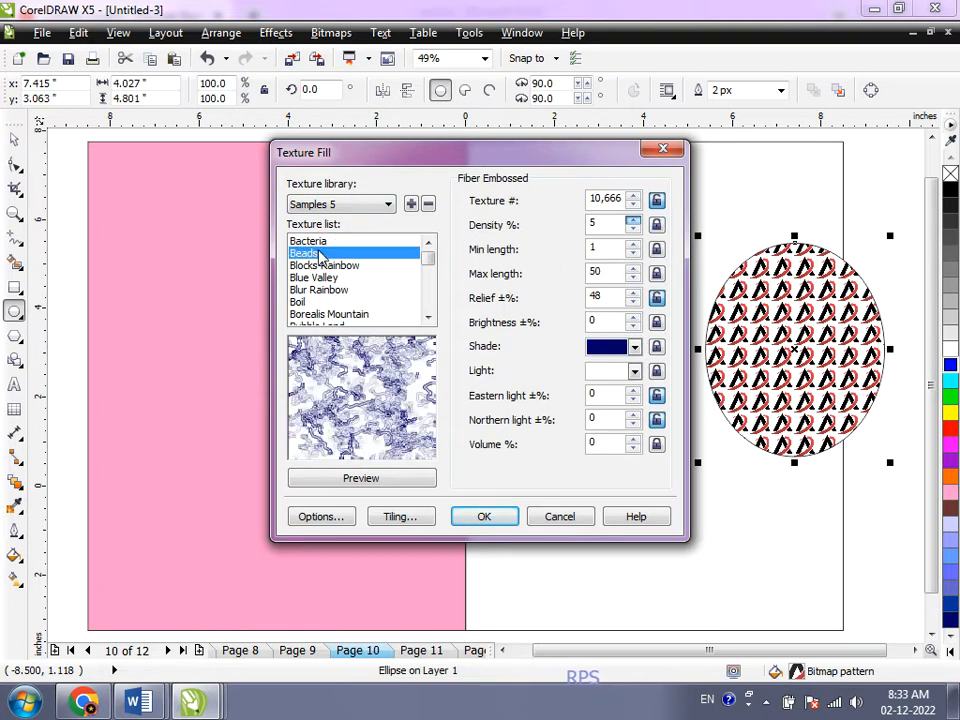
click(318, 269)
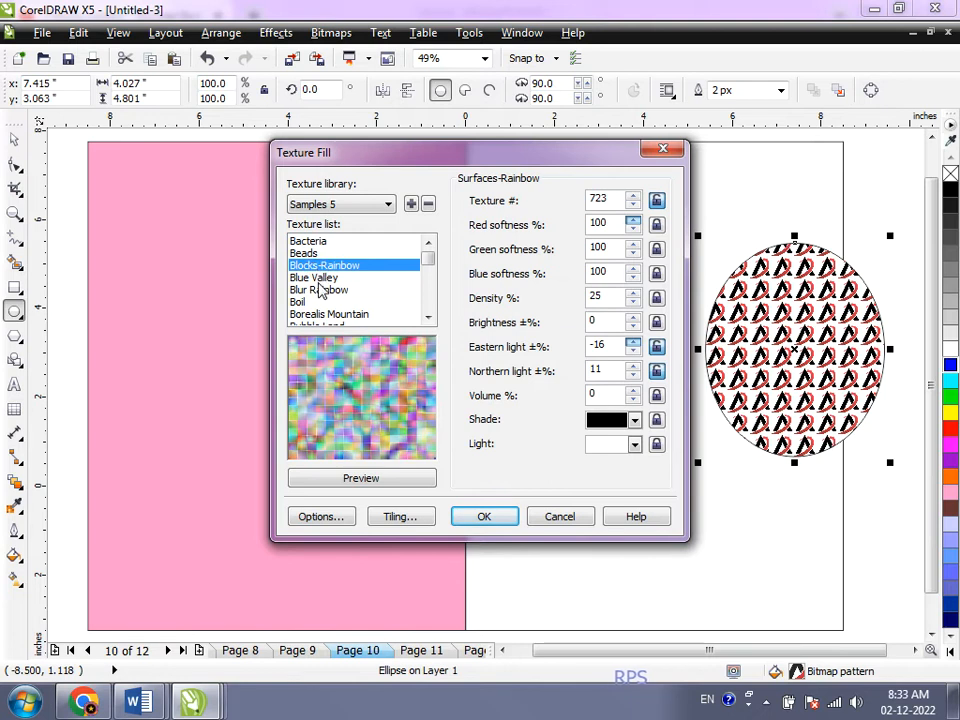
click(319, 281)
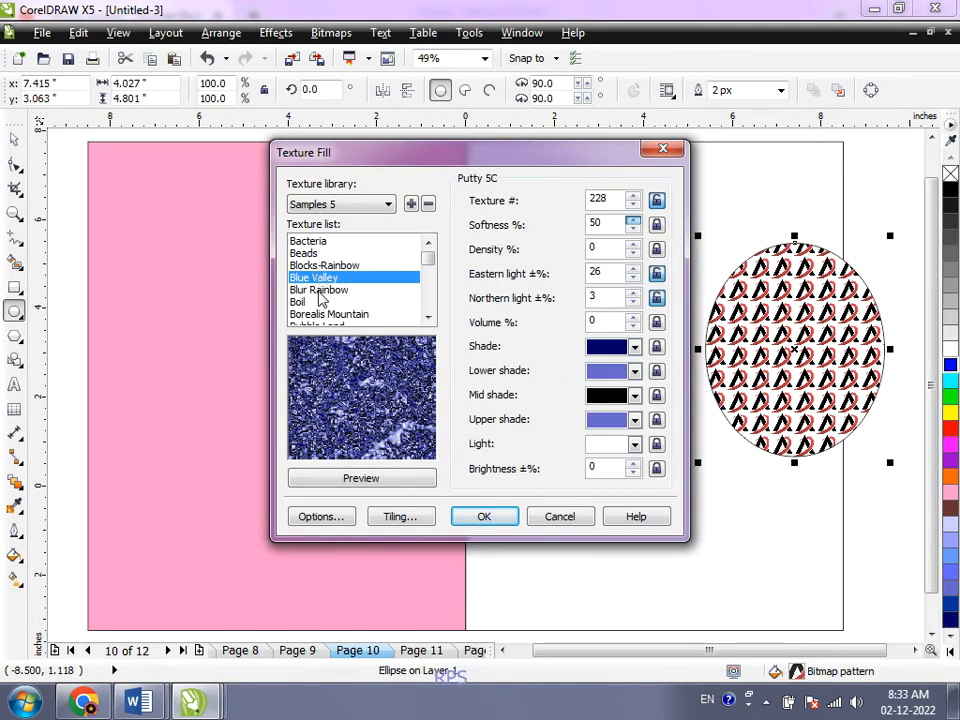
click(320, 290)
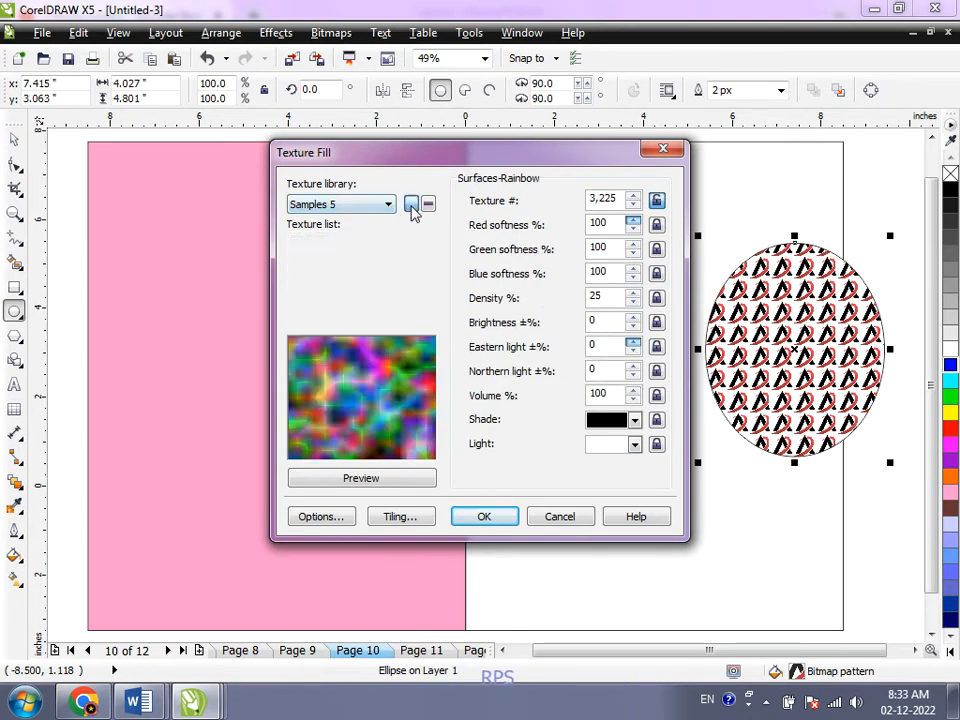
Step: Save the Blur Rainbow texture into the Samples 6 library
click(410, 204)
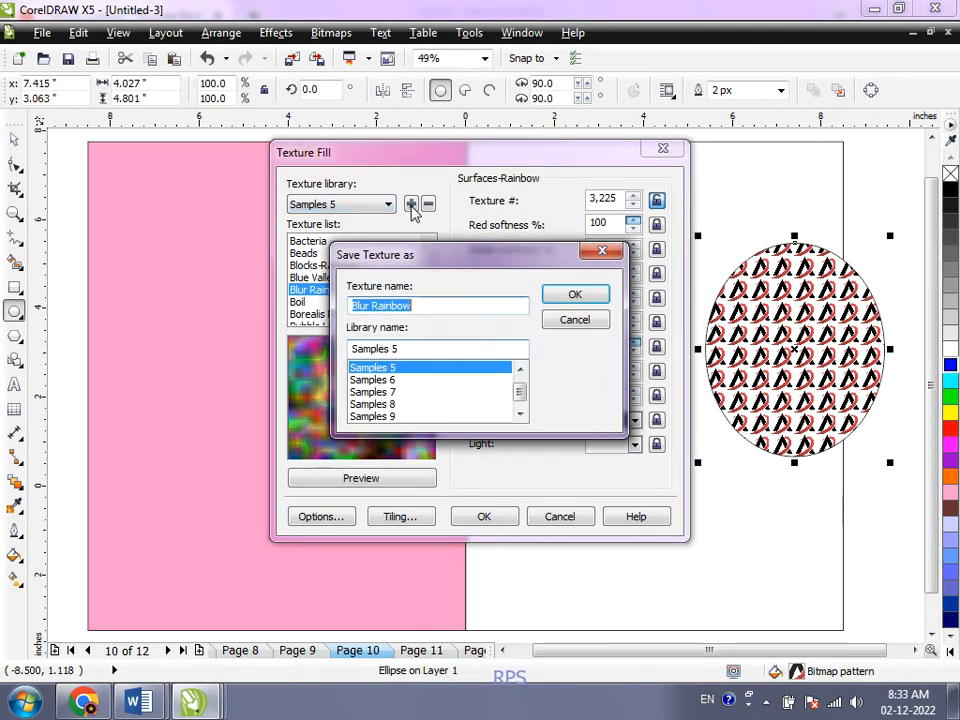
click(375, 380)
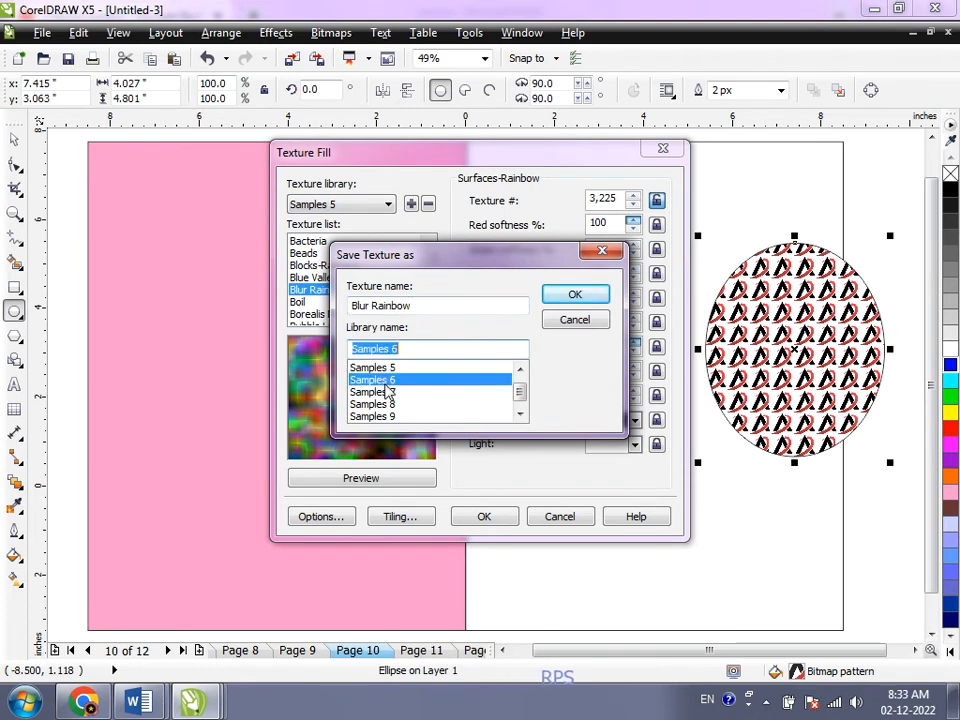
click(575, 297)
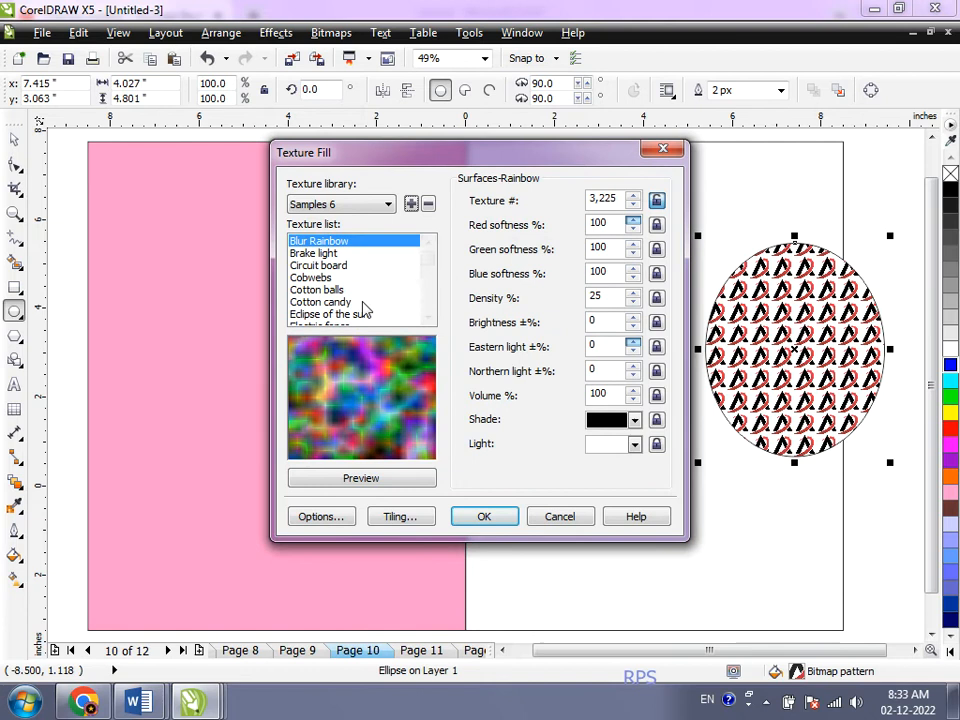
Step: Browse the Samples 6 textures, select Cobwebs, generate a new variation of it, and apply it to the ellipse
click(330, 254)
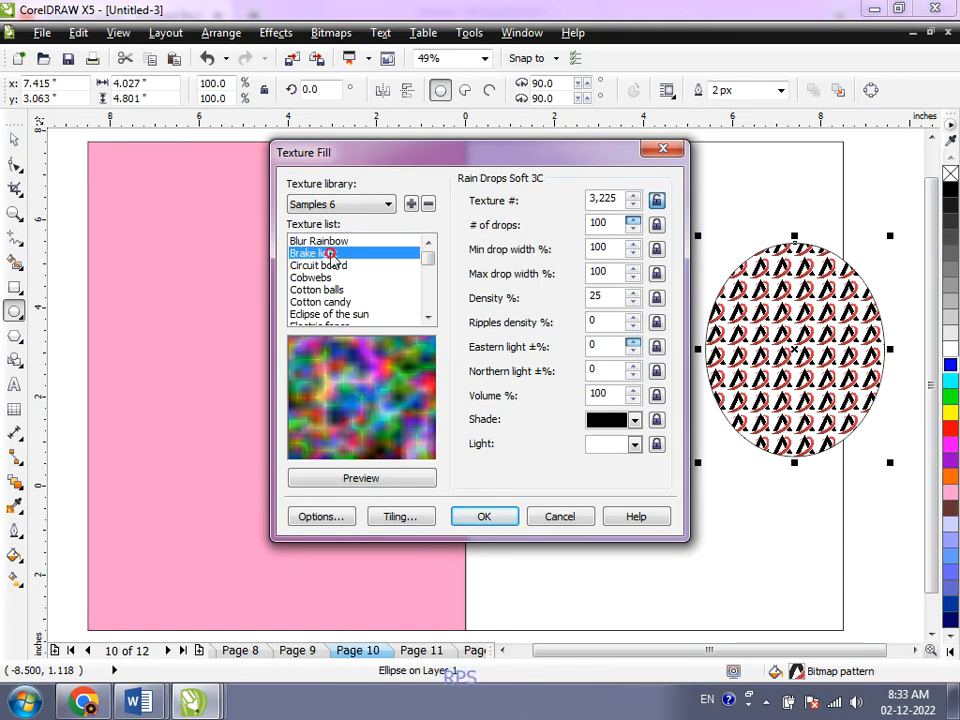
click(330, 290)
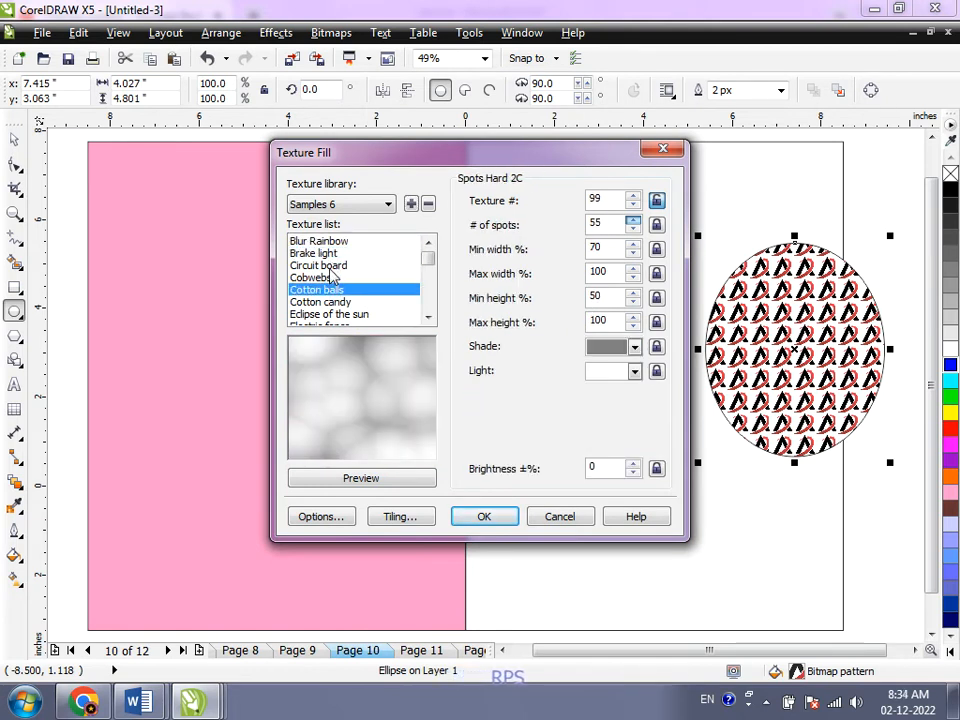
click(331, 266)
click(330, 278)
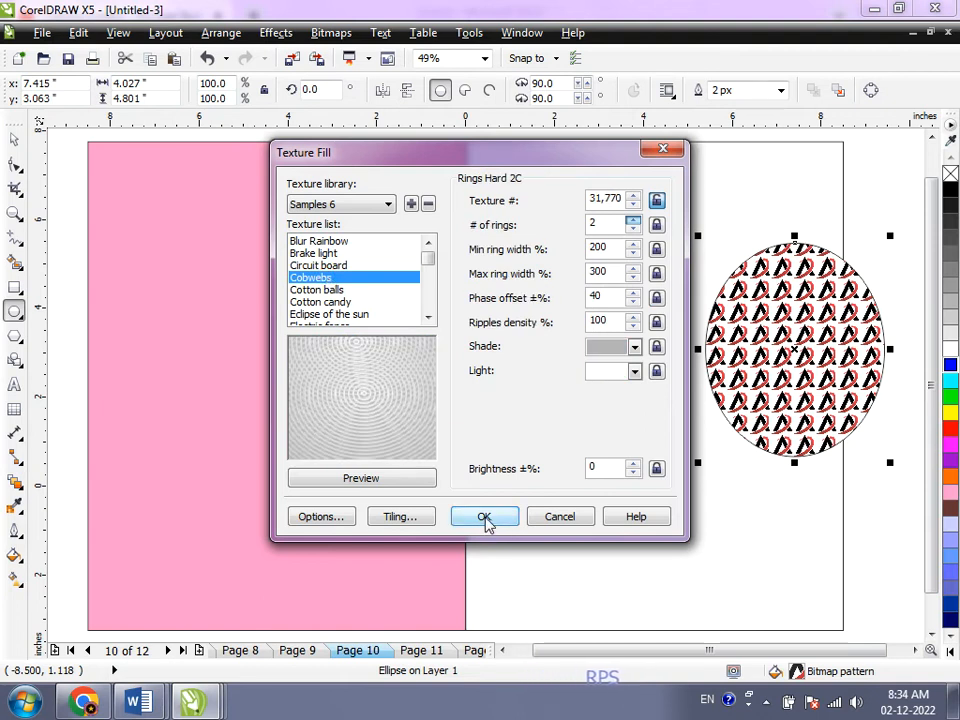
click(405, 484)
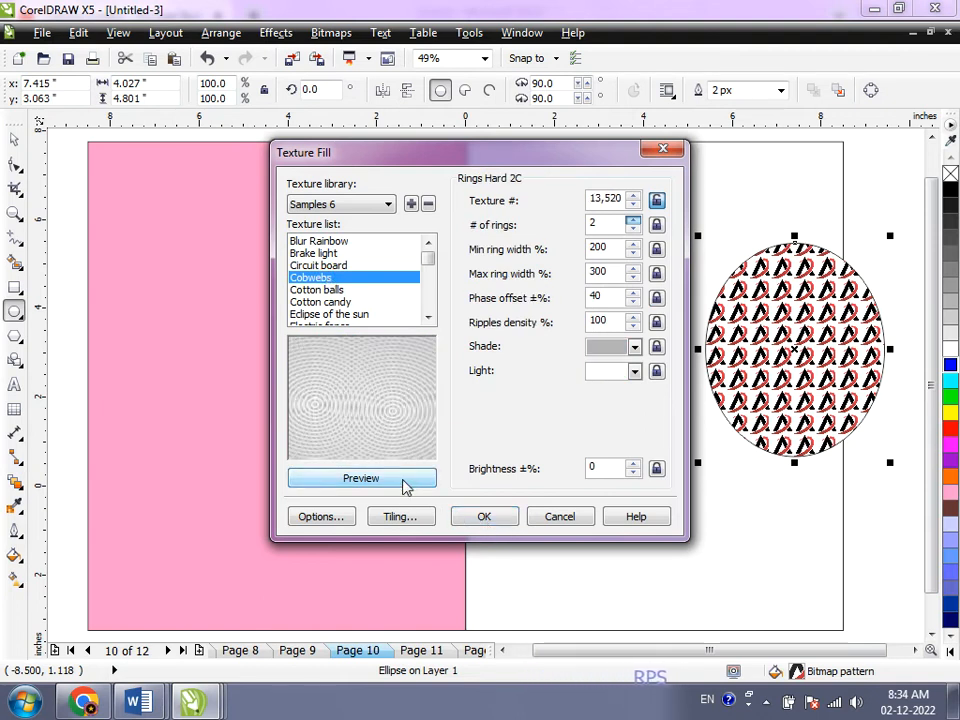
click(483, 518)
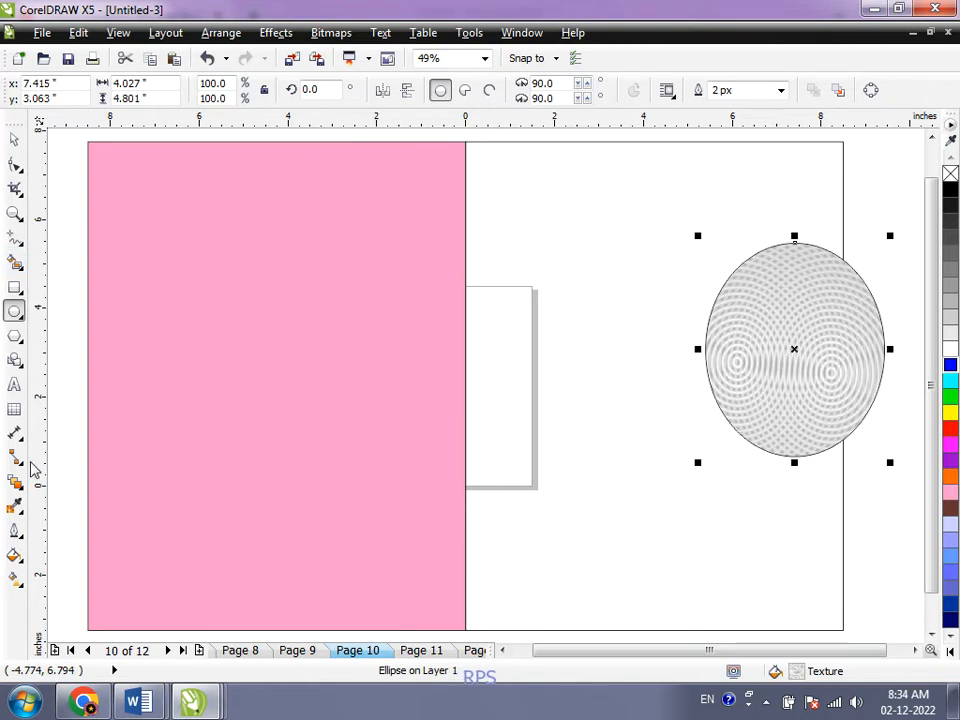
Step: Reopen the ellipse's texture fill, switch to the Styles library, preview Biology2 5C and Flames, and select the Fiber texture
click(14, 553)
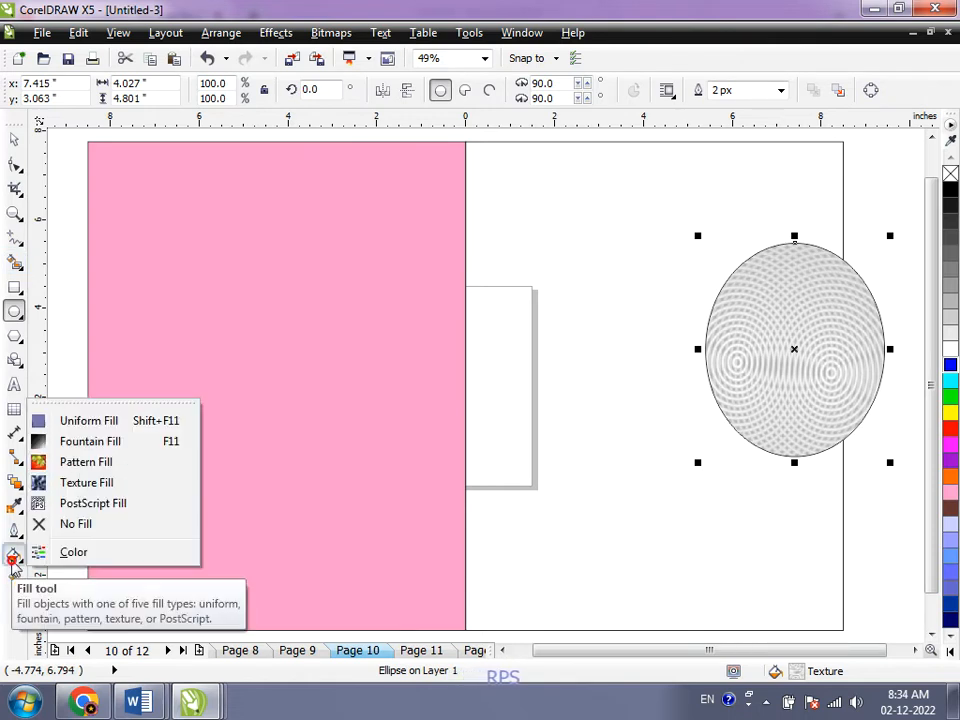
click(112, 486)
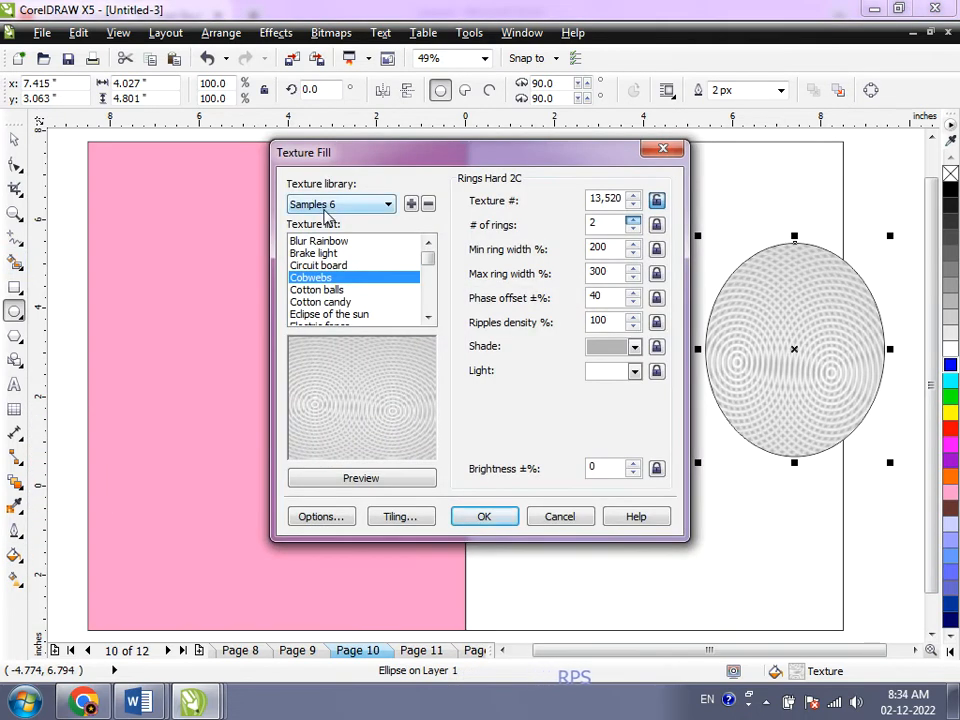
click(324, 208)
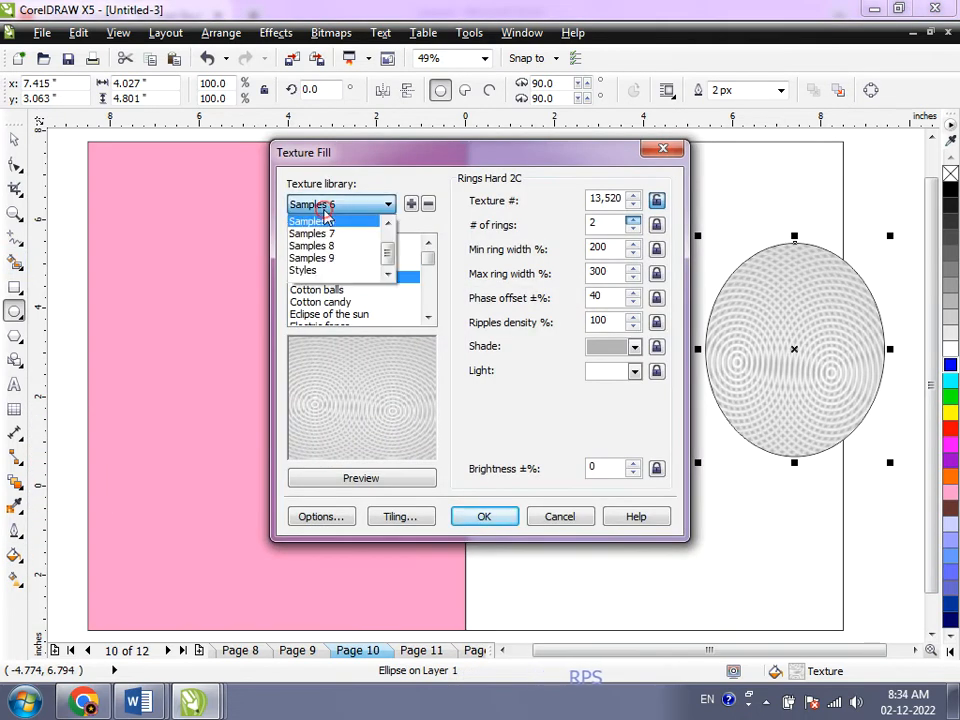
click(306, 270)
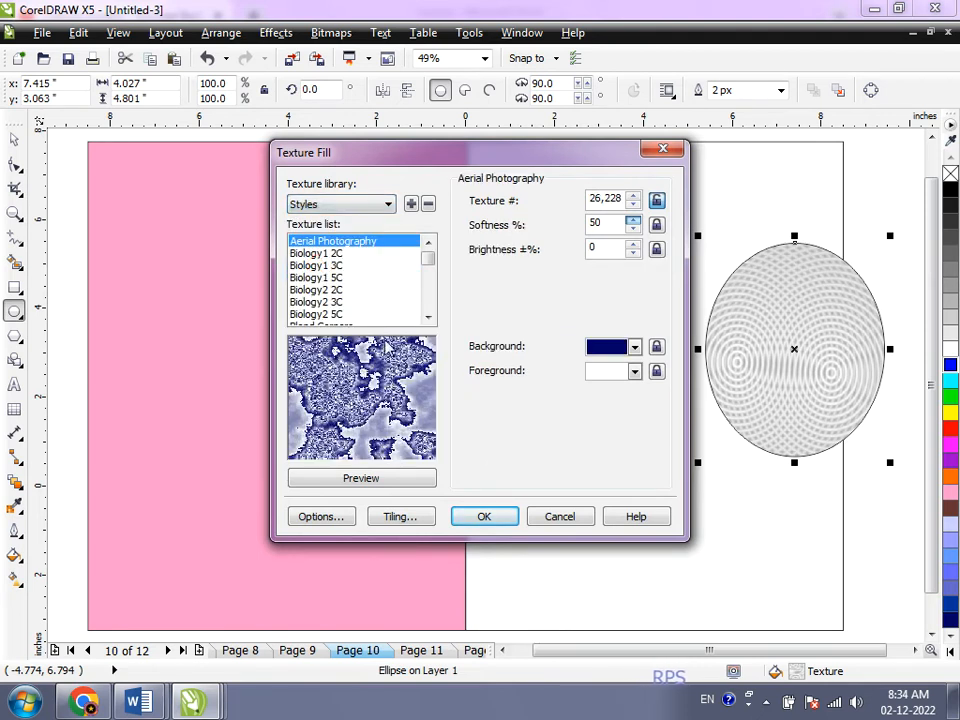
click(318, 301)
click(330, 316)
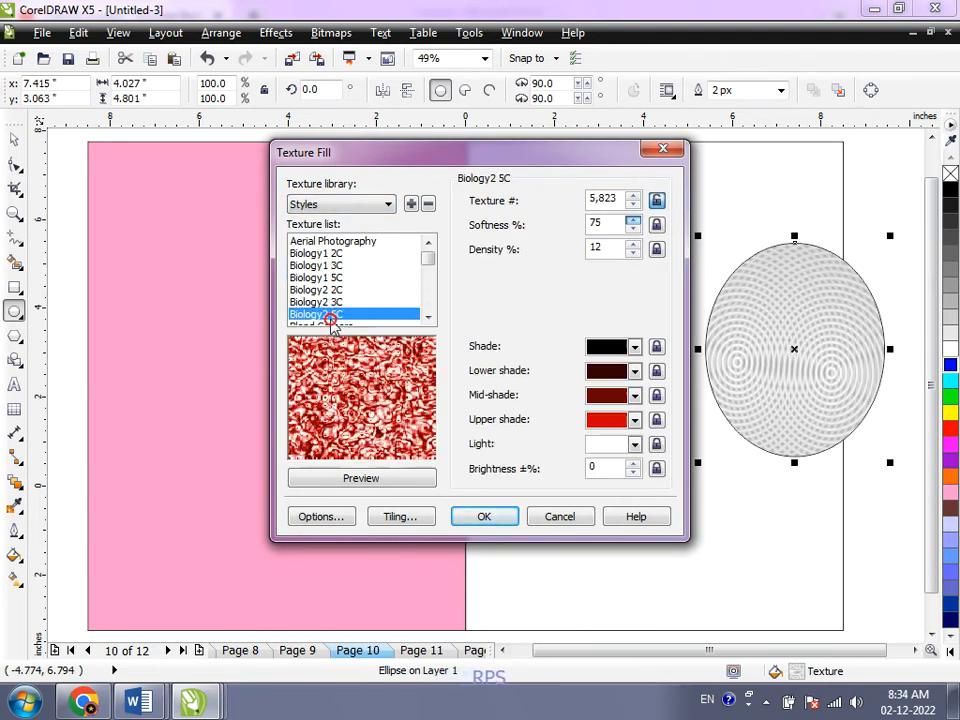
scroll(429, 315, down, 5)
scroll(429, 315, down, 2)
click(320, 301)
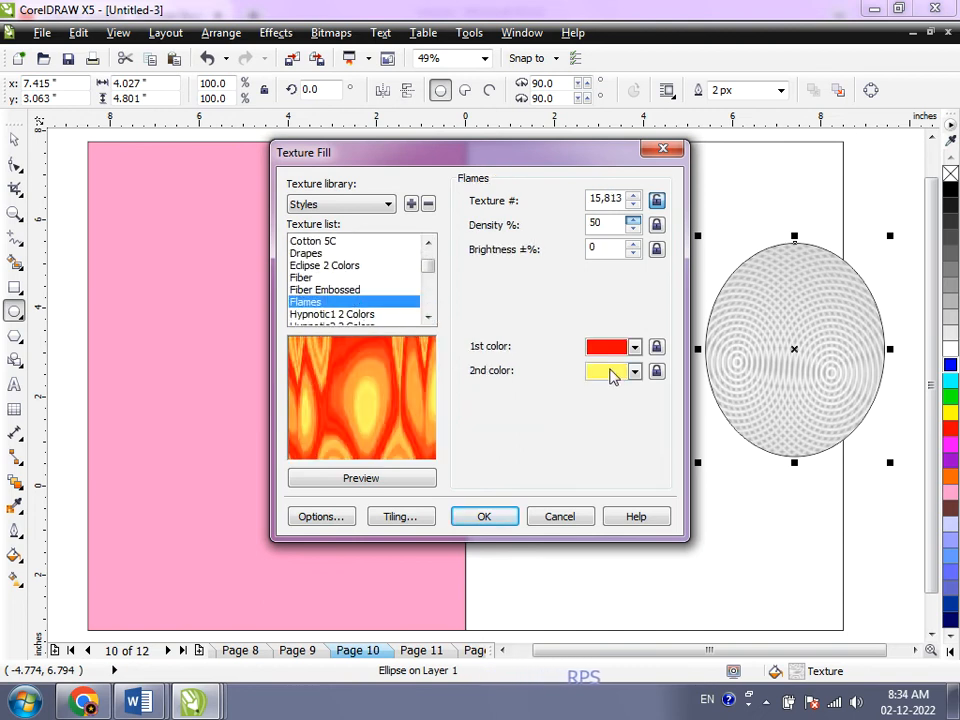
click(300, 278)
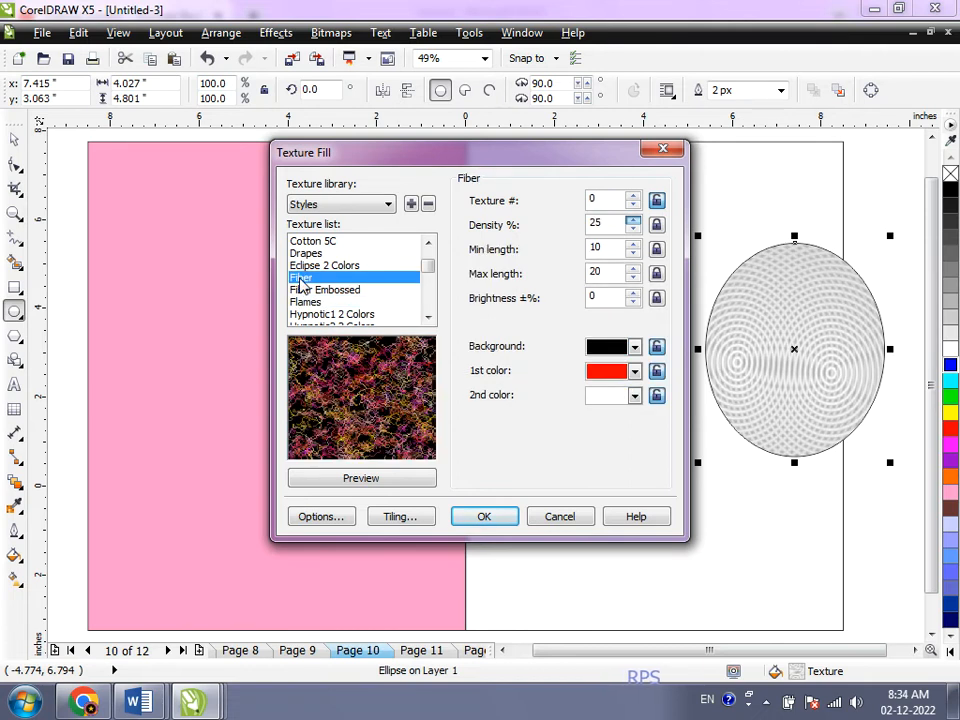
Step: Set the Fiber texture's background to yellow and its 2nd color to light cyan, and preview the result
click(632, 350)
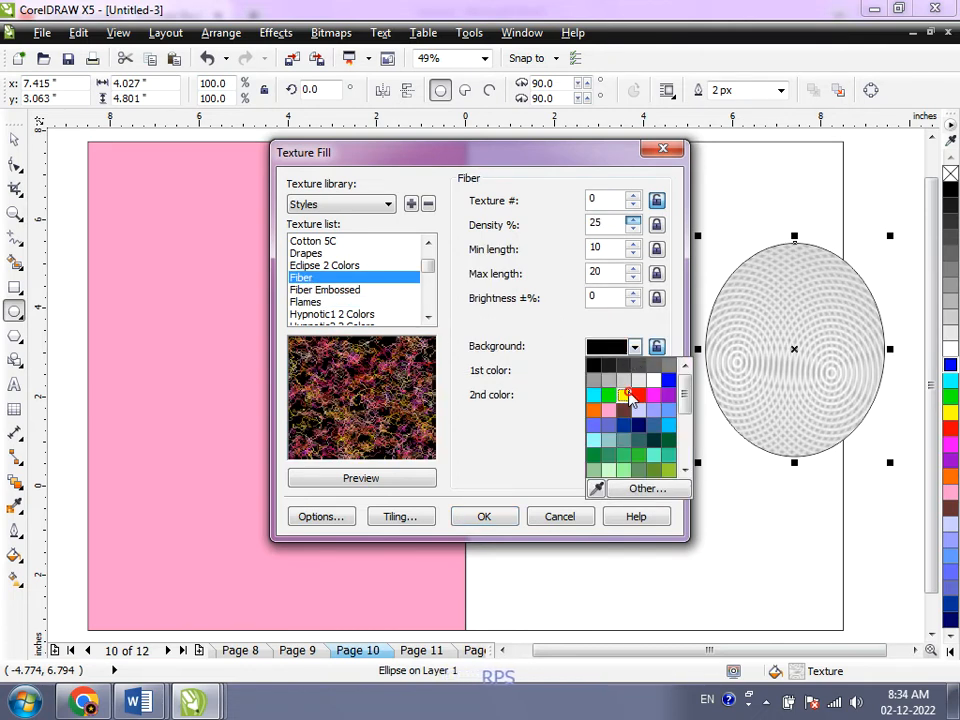
click(628, 393)
click(633, 396)
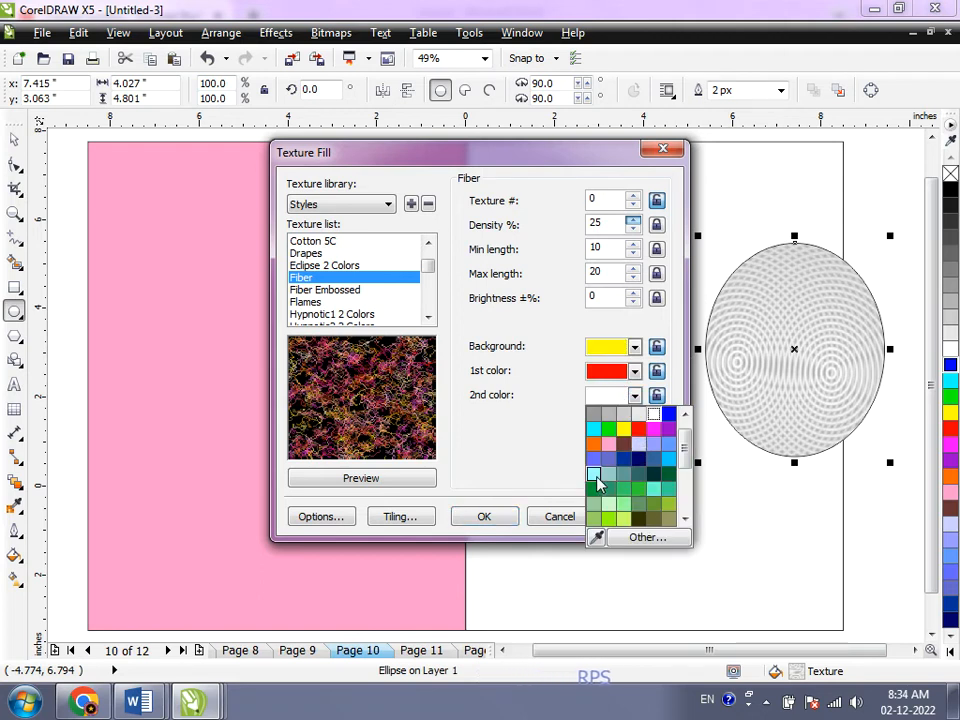
click(595, 482)
click(414, 478)
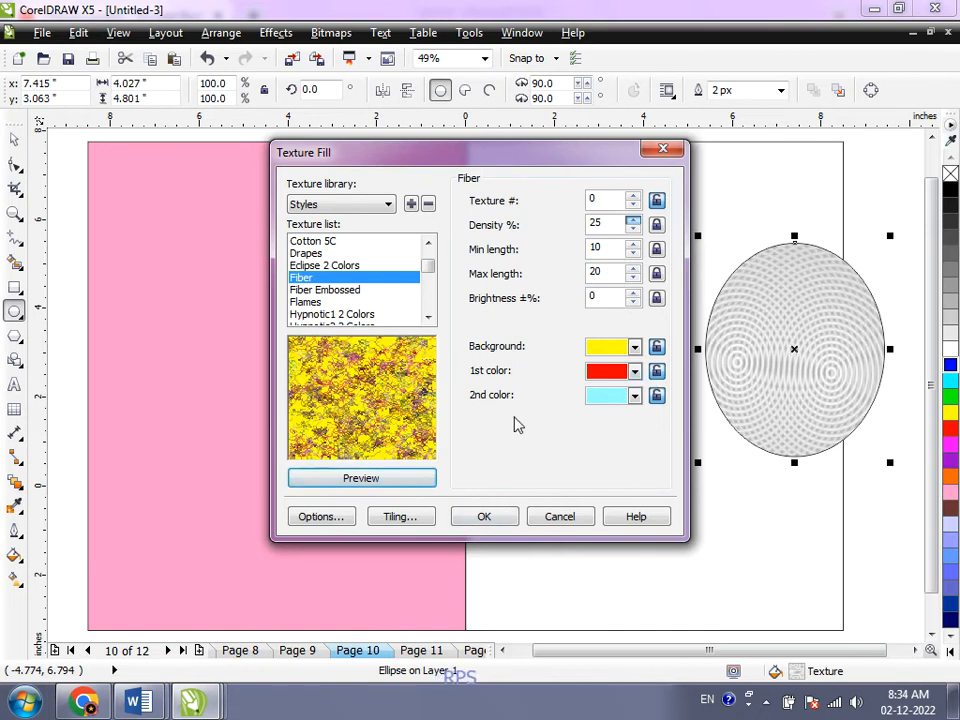
Step: Select the Hypnotic1 2 Colors texture, set its surface color to red, preview it and apply it to the ellipse
click(366, 316)
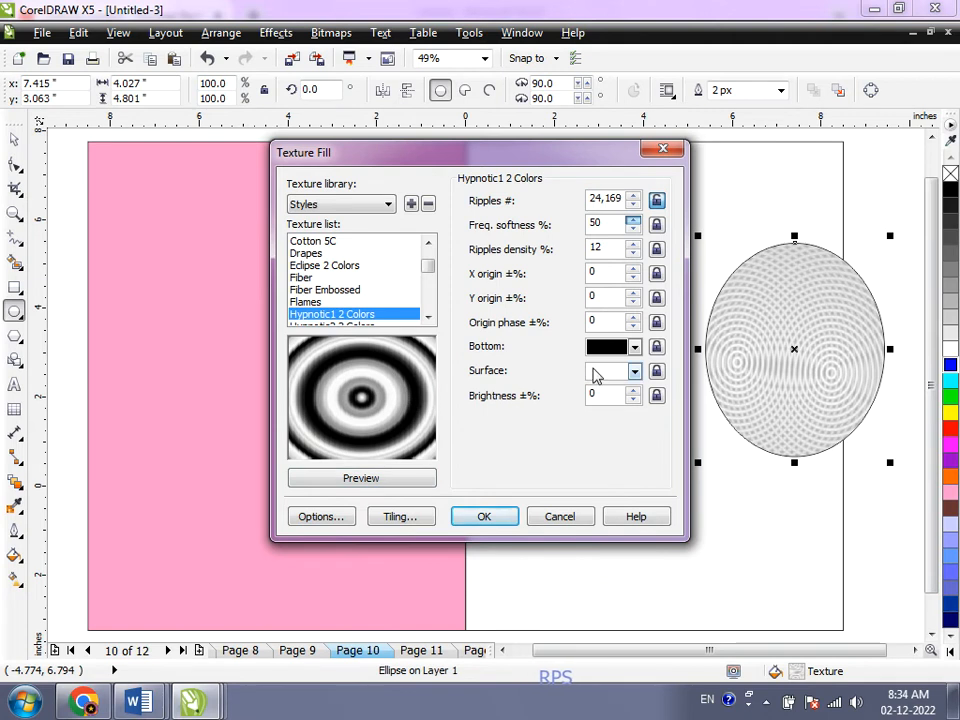
click(633, 372)
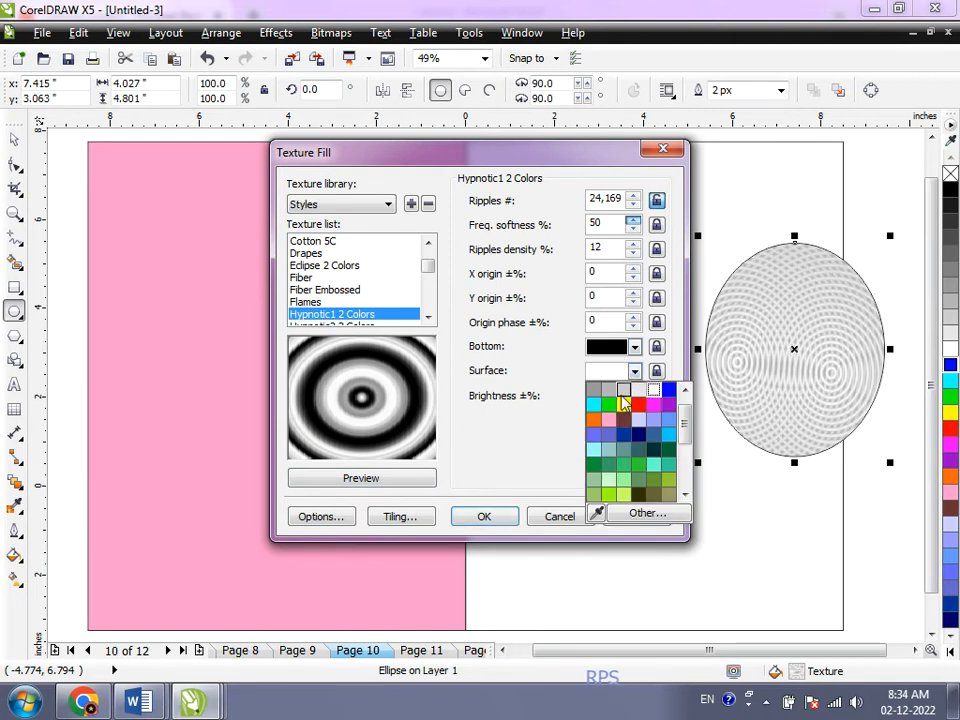
click(634, 400)
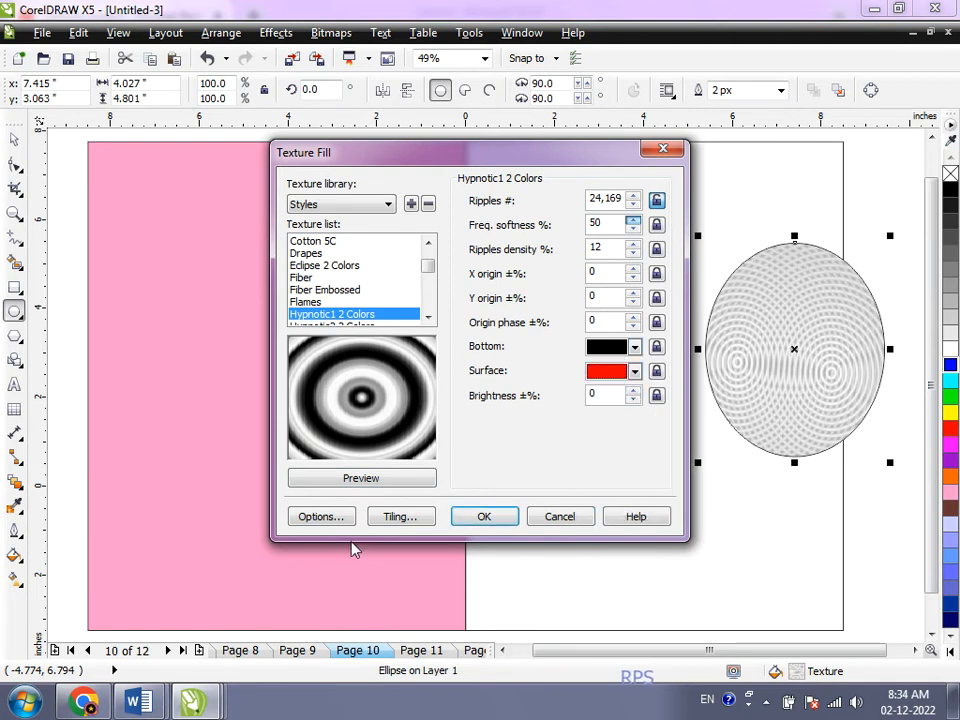
click(360, 479)
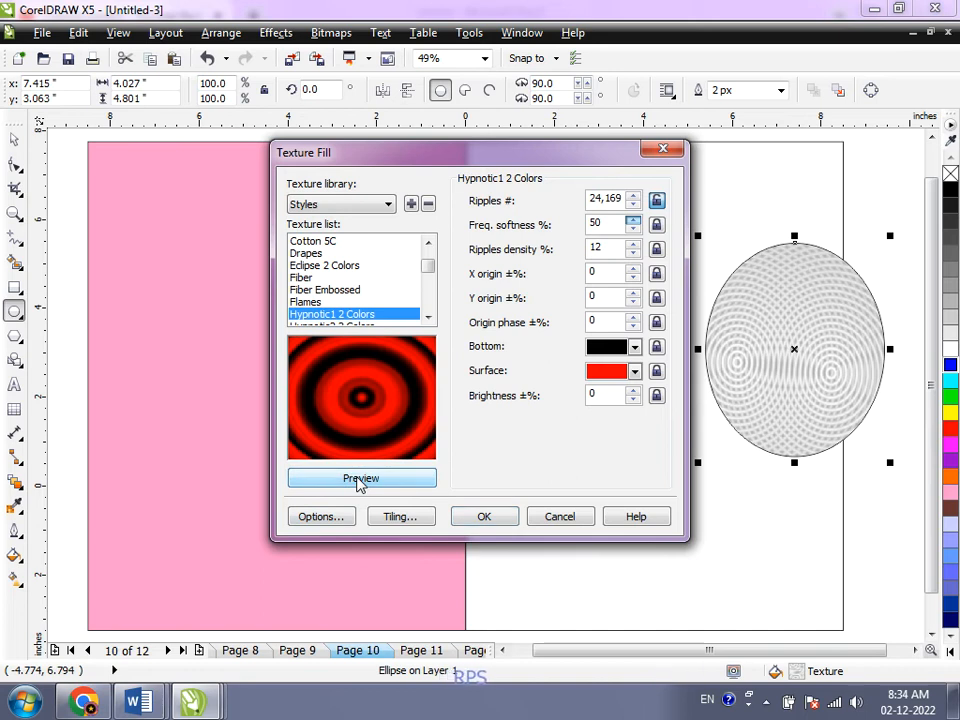
click(478, 522)
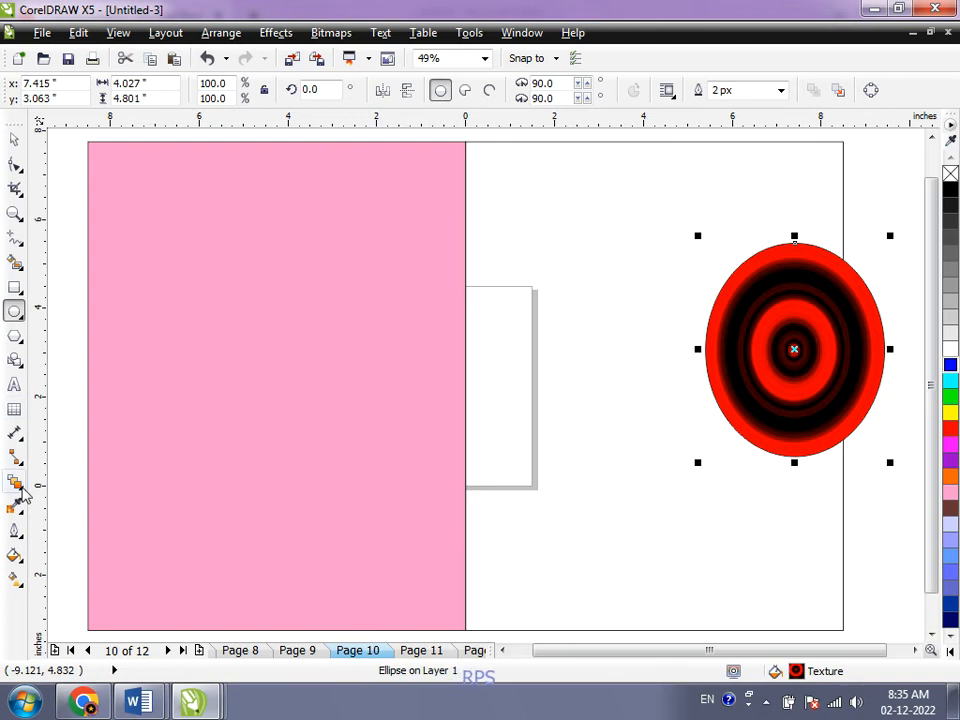
Step: Open the PostScript fill settings for the ellipse, select the Birds texture and turn on the fill preview
click(15, 553)
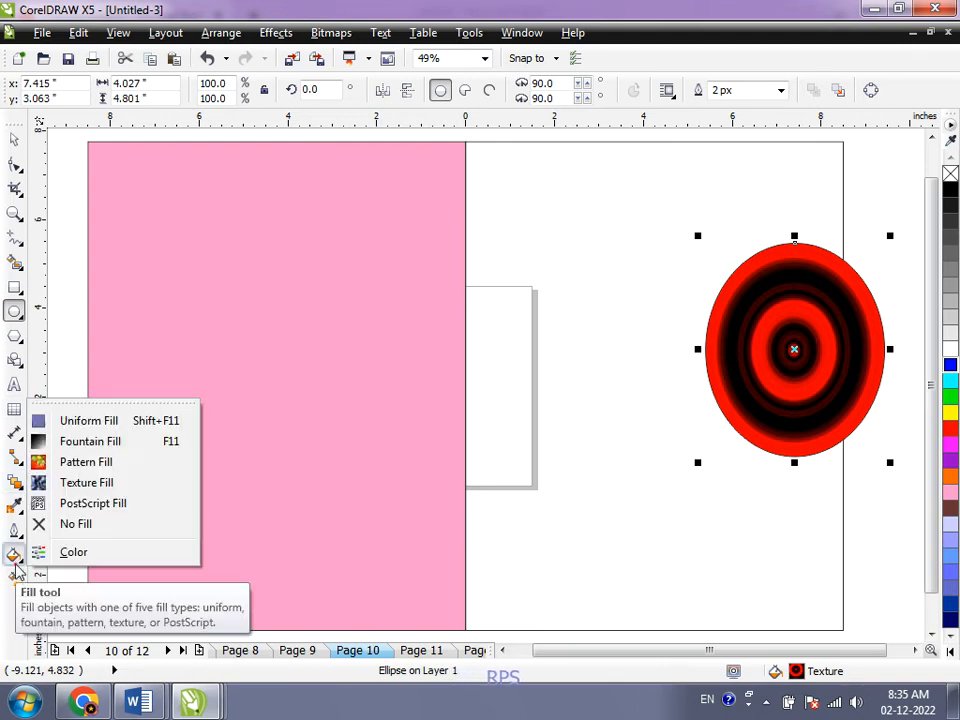
click(91, 503)
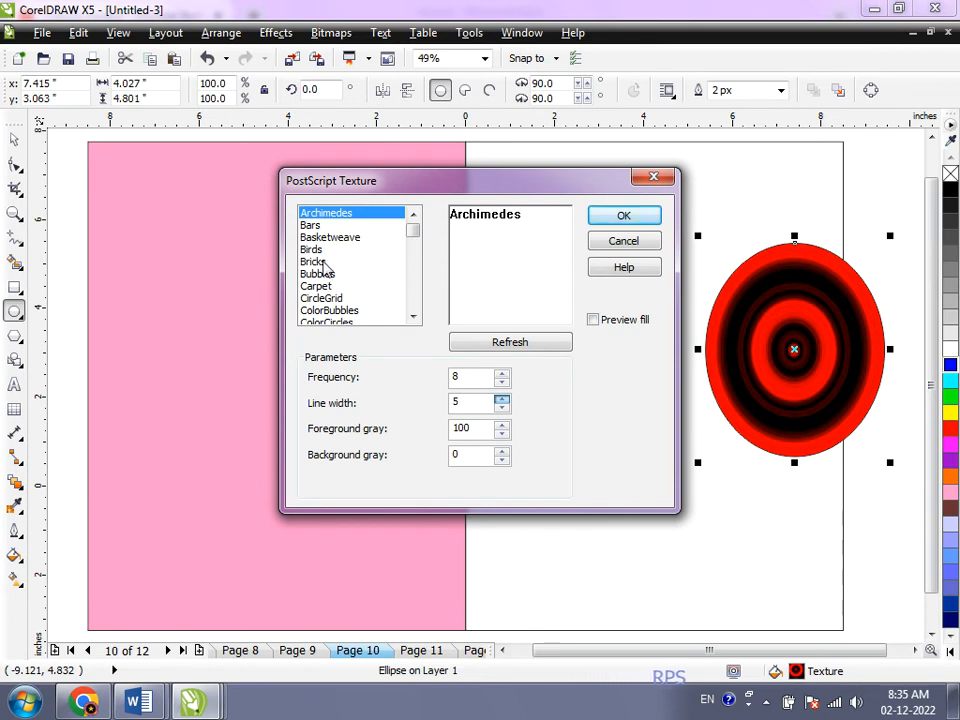
click(327, 238)
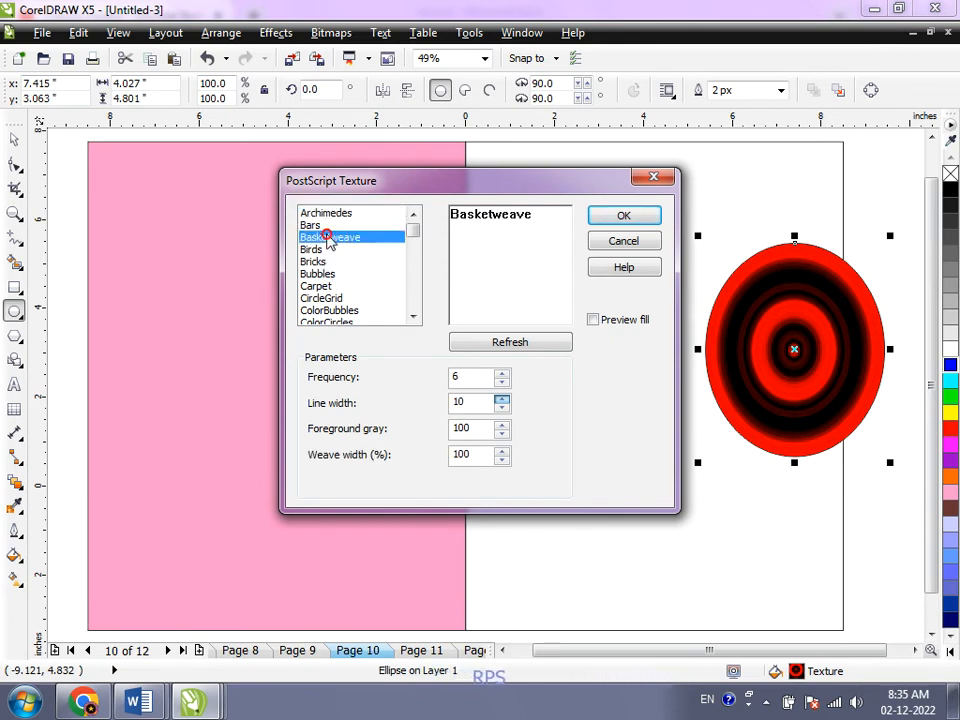
click(318, 250)
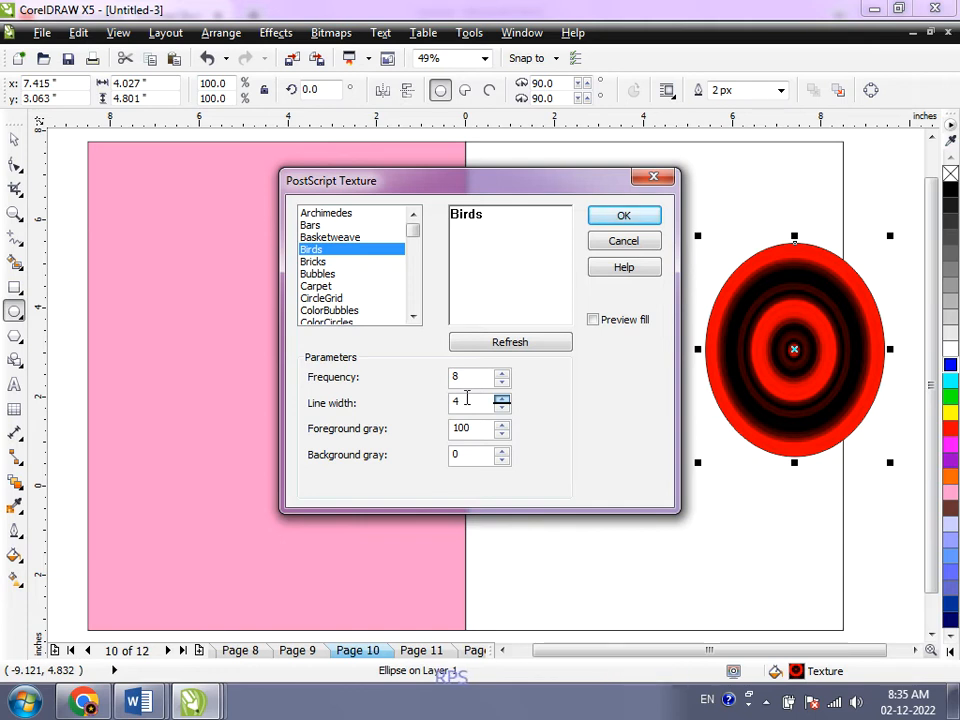
click(518, 343)
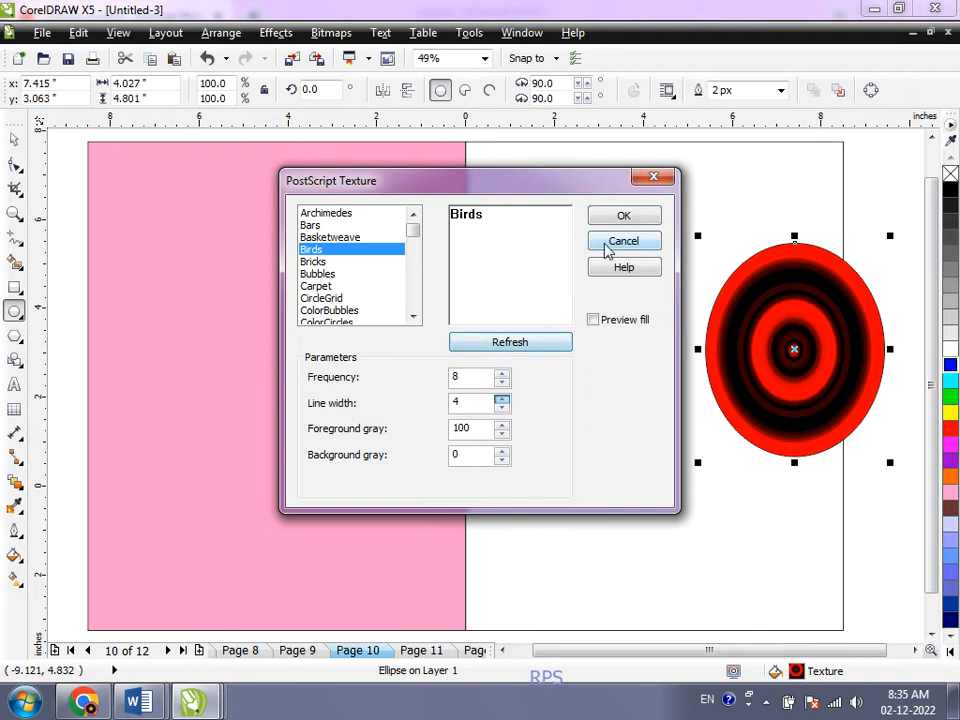
click(593, 318)
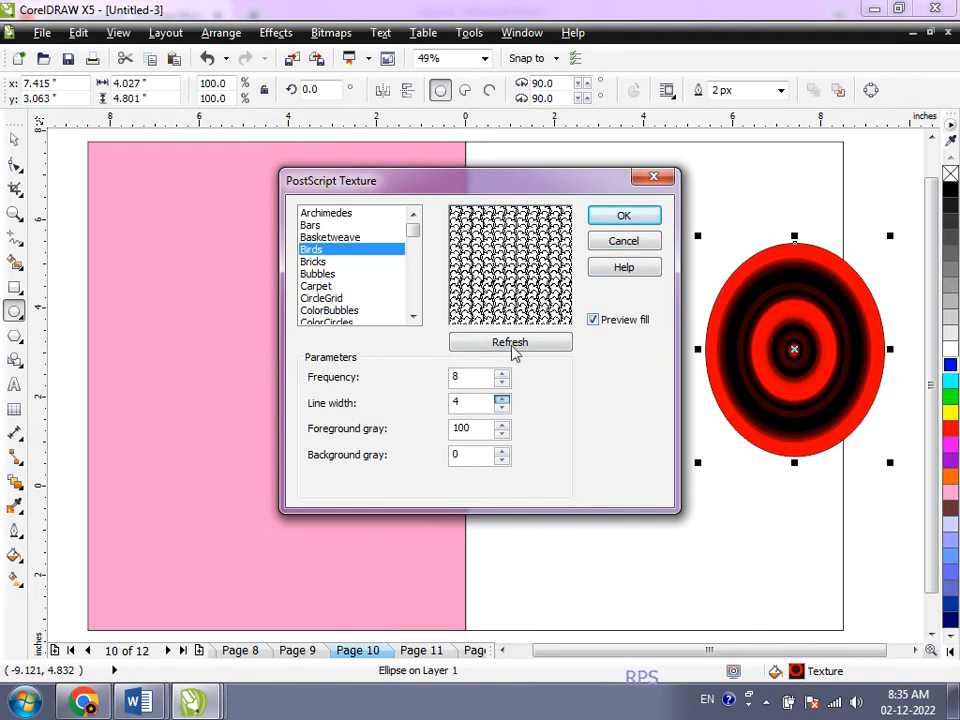
Step: Reduce the Birds texture's frequency to 6 and then to 3, refreshing the preview each time
click(501, 383)
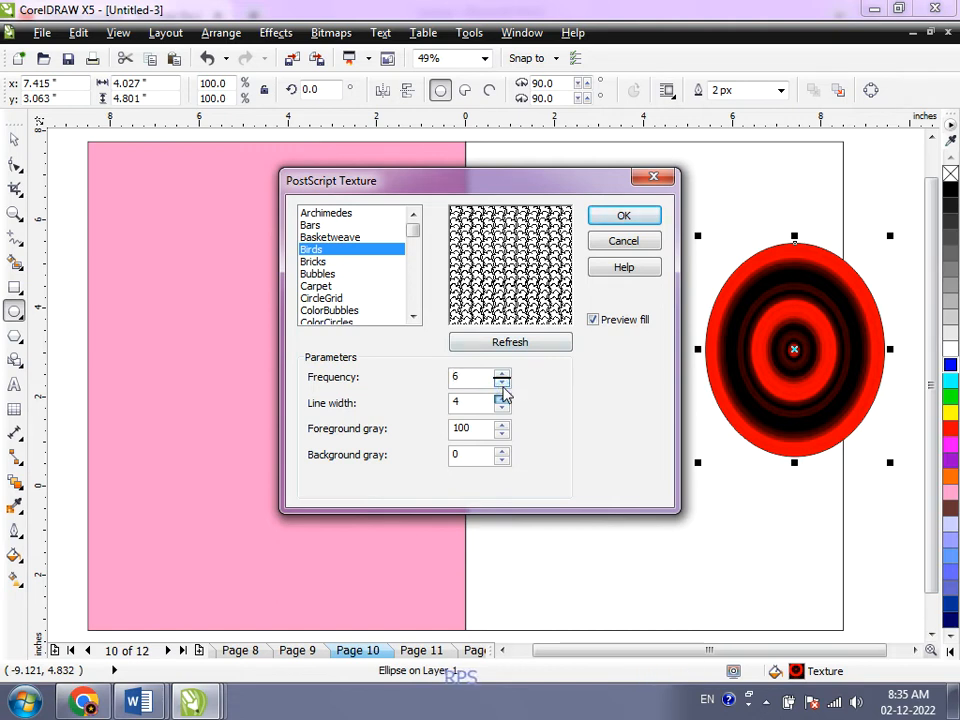
click(508, 342)
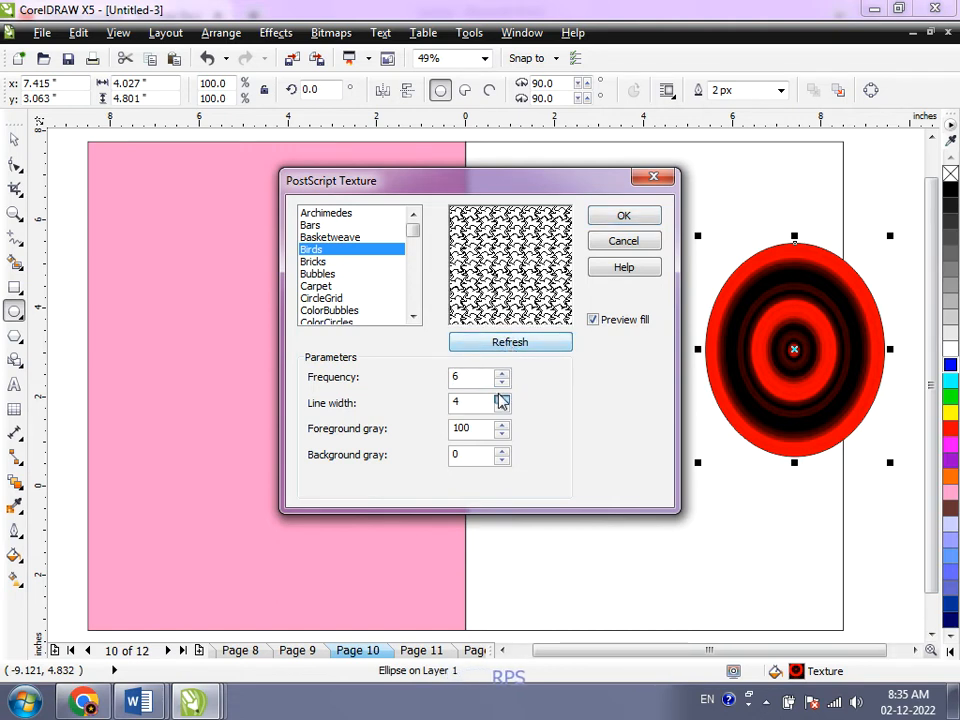
click(501, 382)
click(501, 382)
click(501, 382)
click(508, 342)
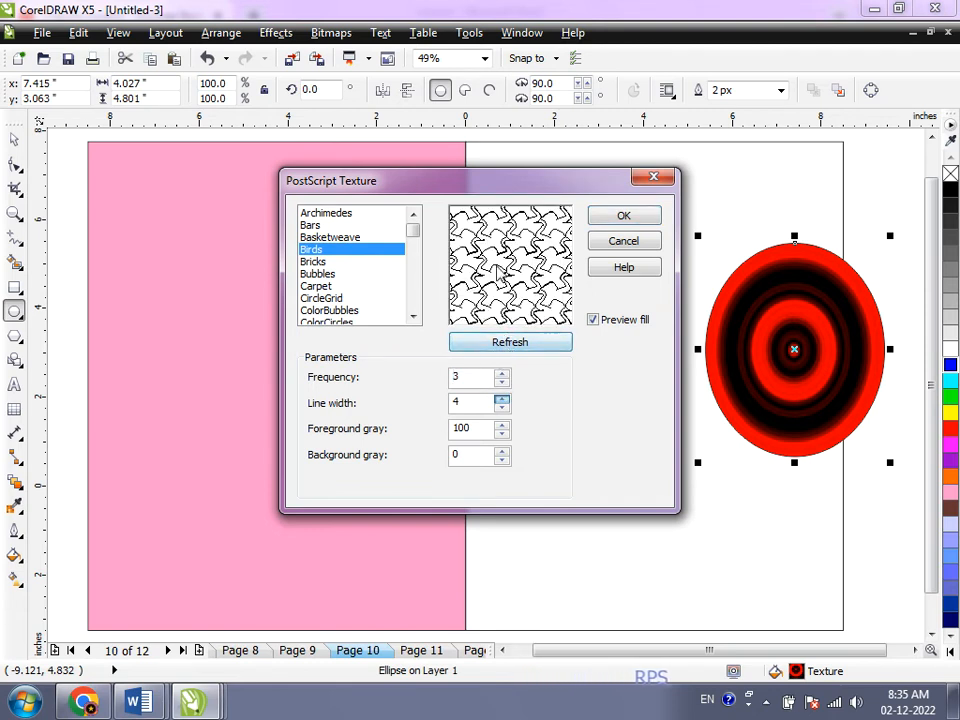
Step: Set the Birds texture's line width to 2 and its frequency to 5, and refresh the preview
click(502, 407)
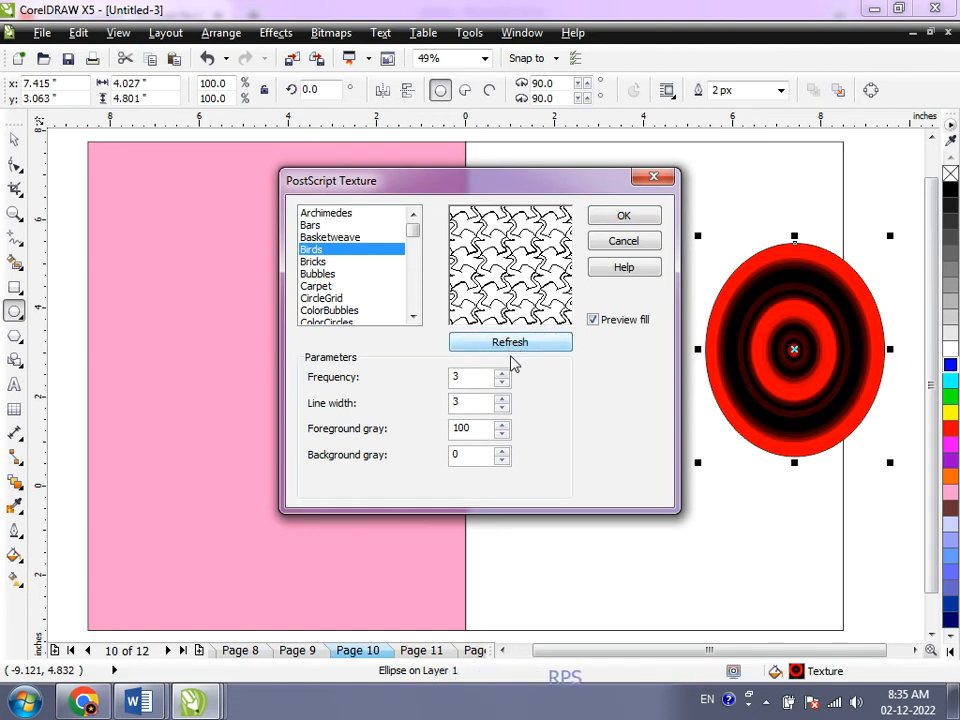
click(503, 408)
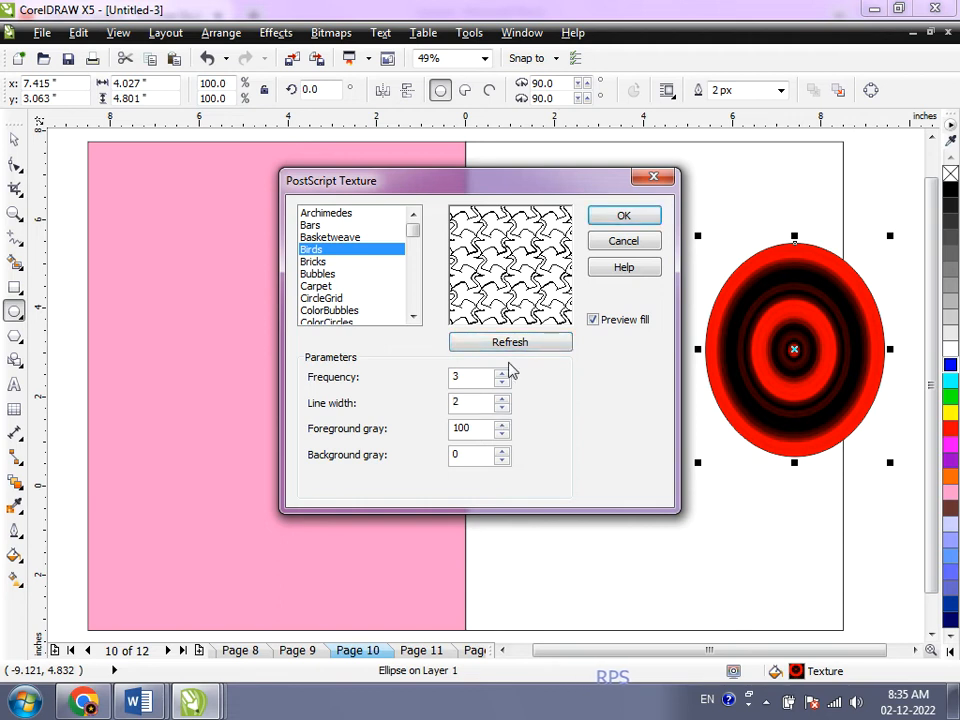
click(502, 373)
click(502, 373)
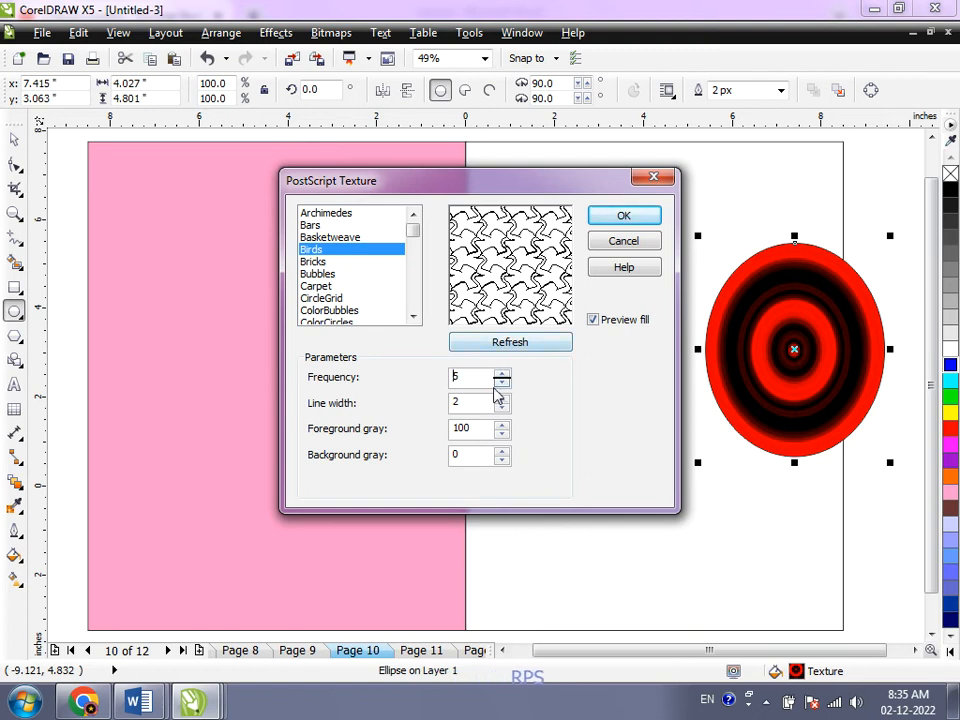
click(509, 343)
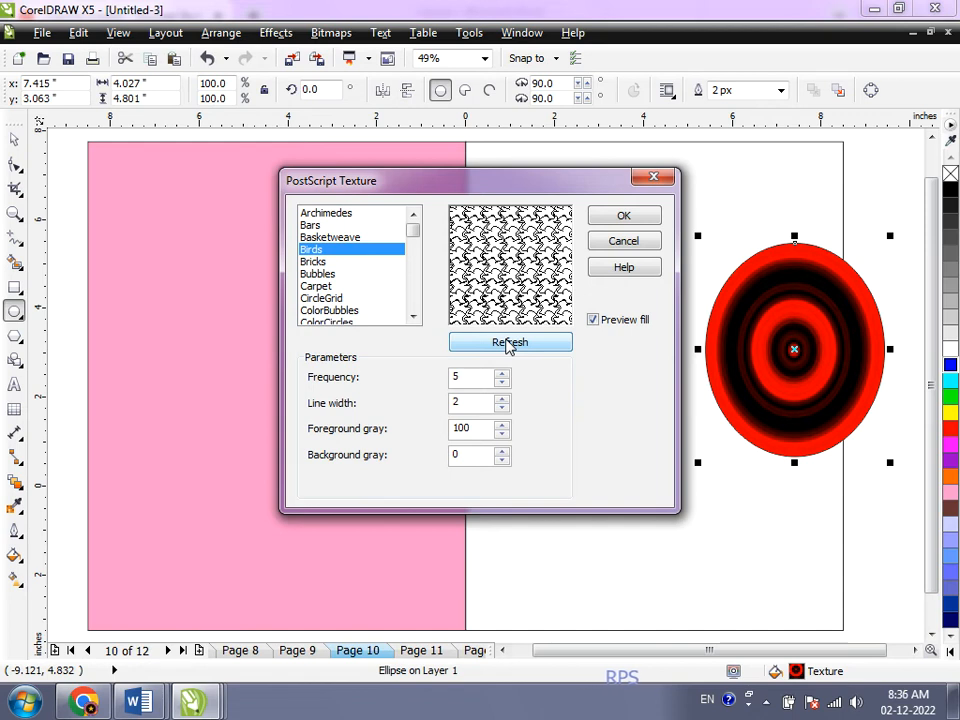
Step: Lower the Birds texture's line width to 1 and its frequency to 1, refreshing the preview after each change
click(502, 408)
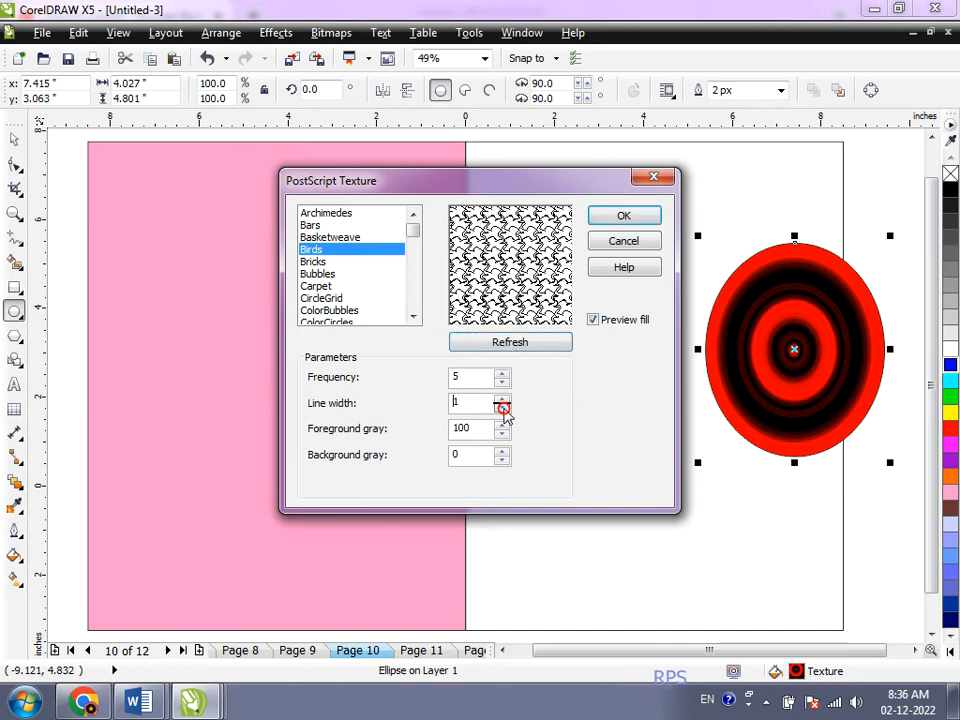
click(510, 345)
click(500, 382)
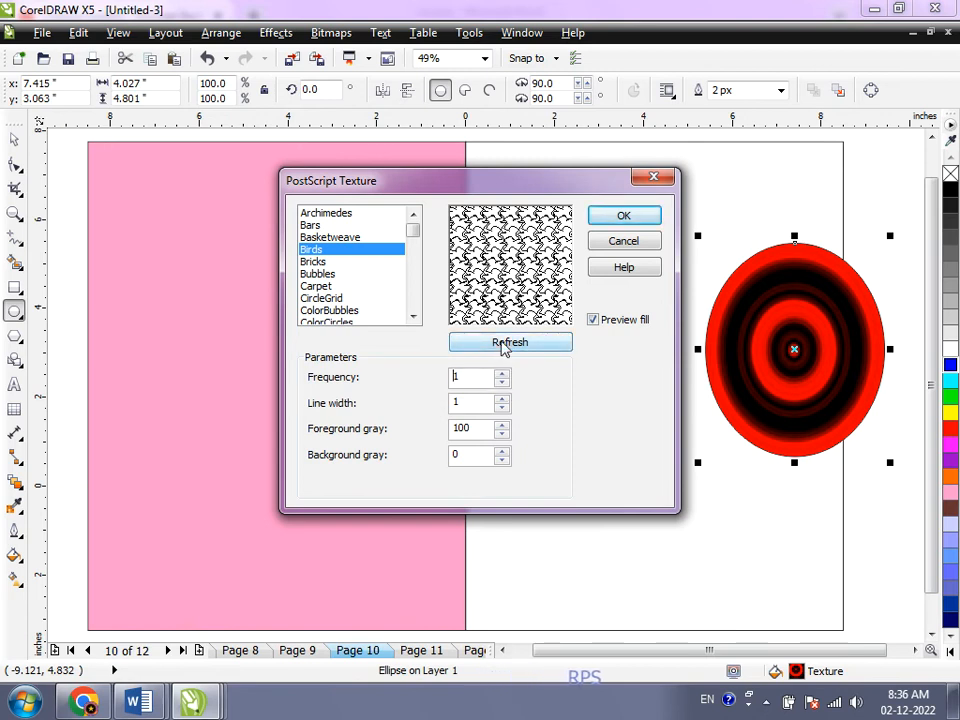
click(505, 344)
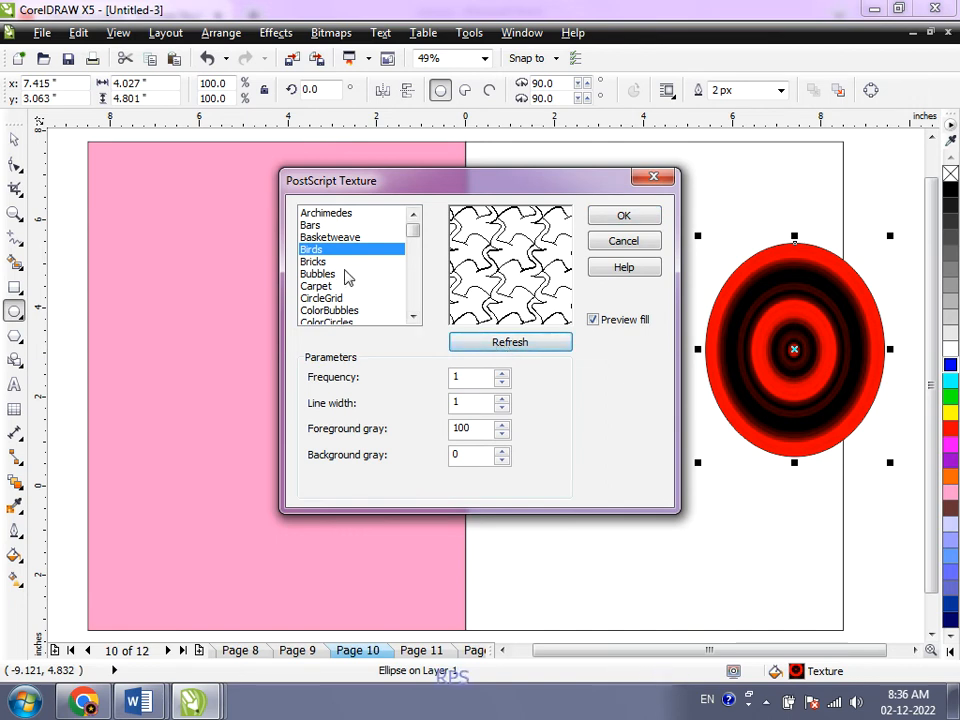
Step: Select the Carpet PostScript texture, set its frequency to 60 dpi, refresh the preview and apply it to the ellipse
click(328, 289)
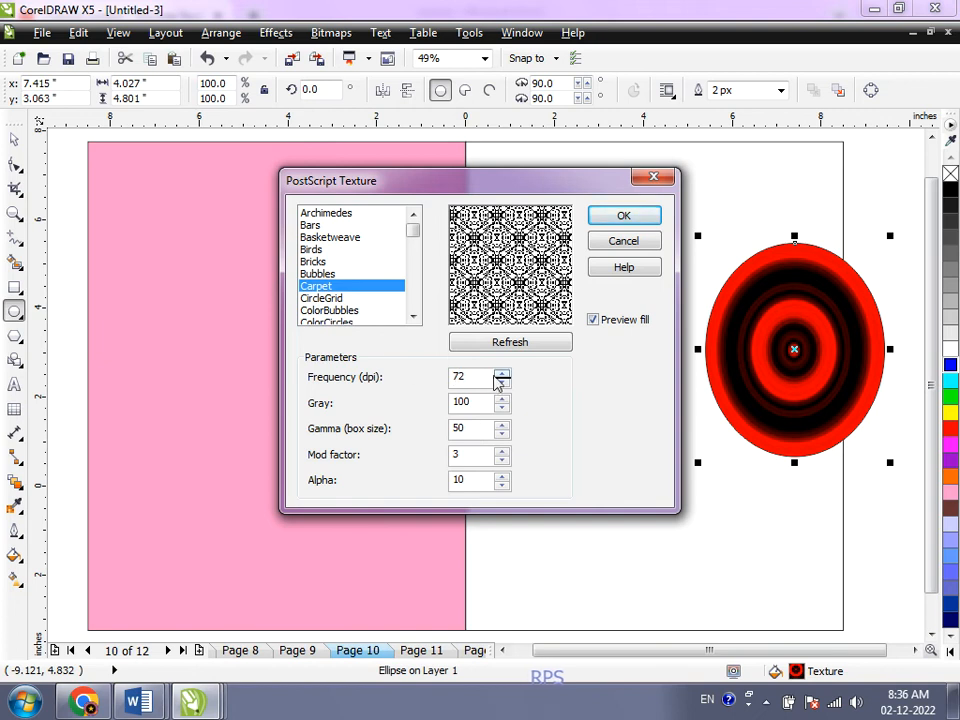
drag(505, 386, 505, 386)
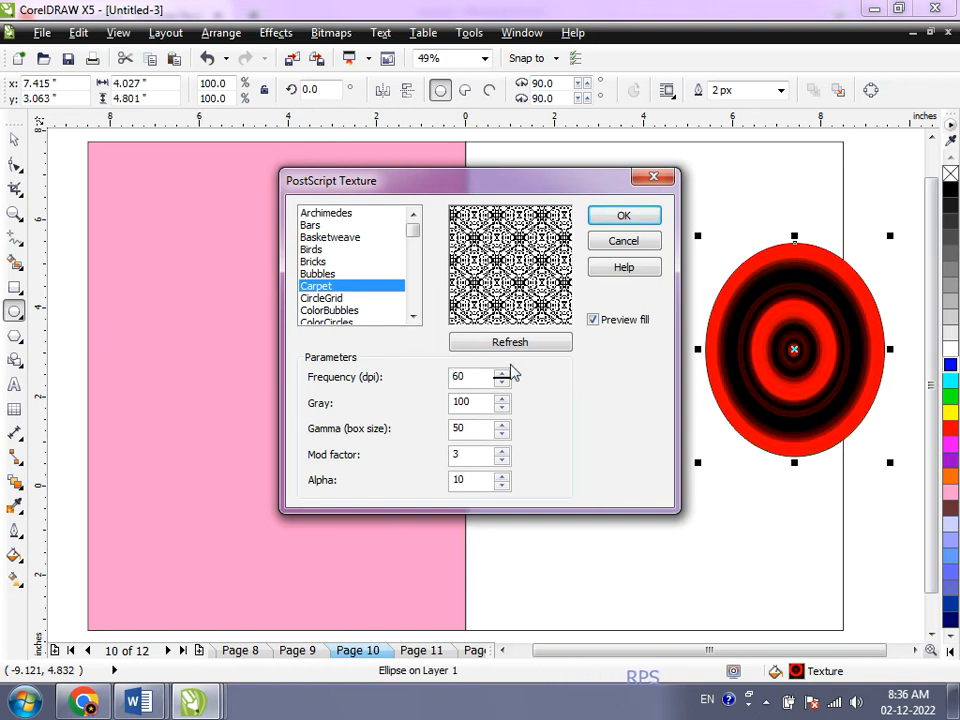
click(515, 347)
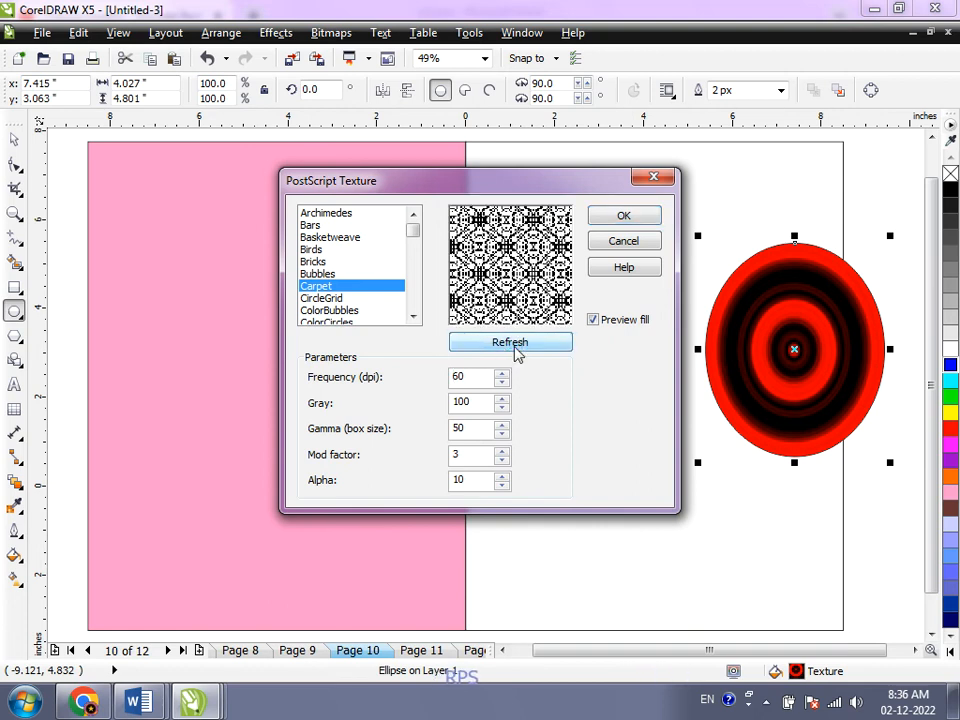
click(626, 216)
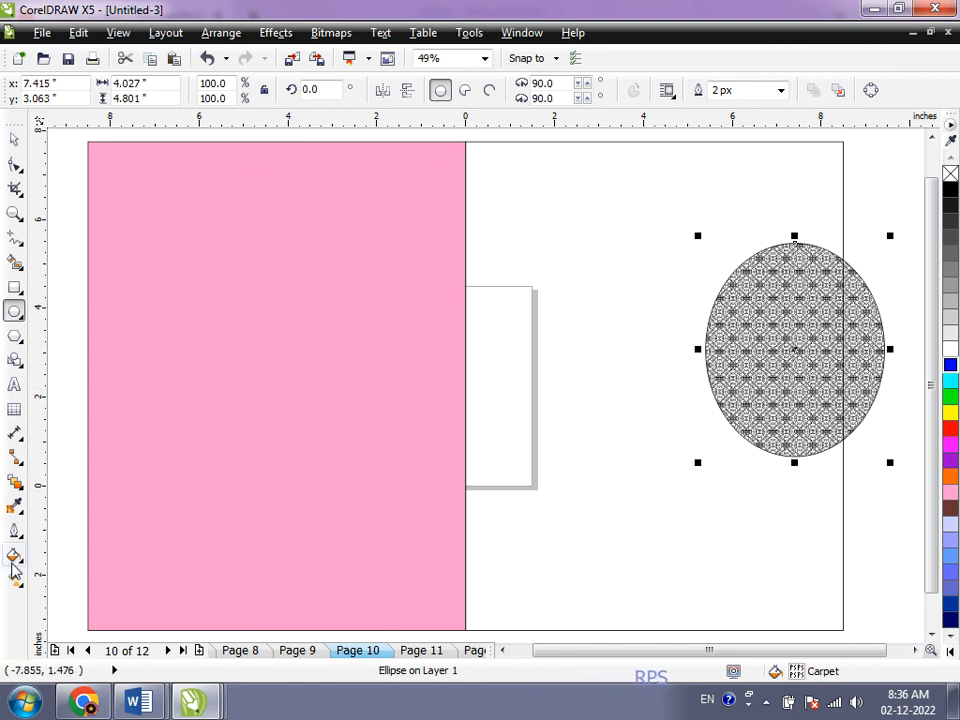
Step: Reopen the ellipse's PostScript fill settings, select the Leaves texture and turn on the fill preview
click(14, 555)
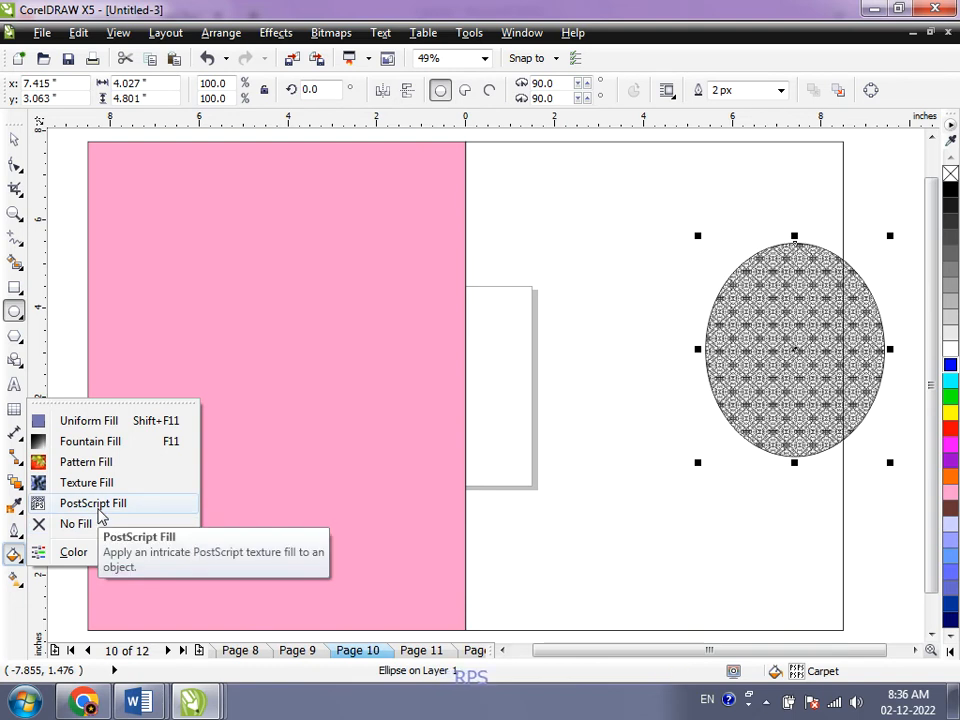
click(99, 510)
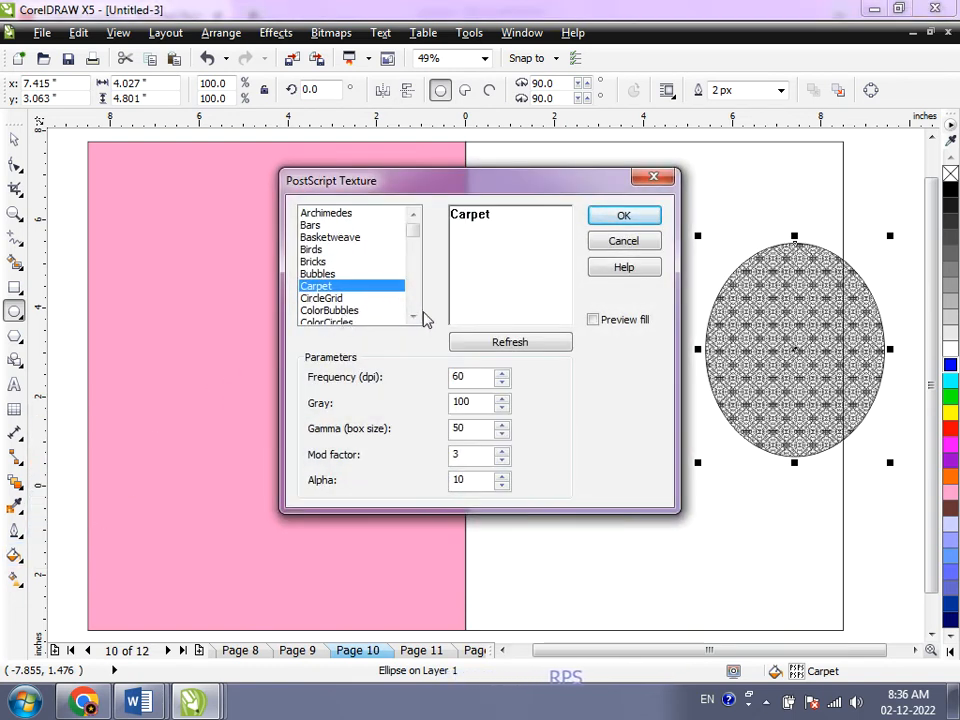
scroll(416, 305, down, 5)
scroll(390, 290, down, 3)
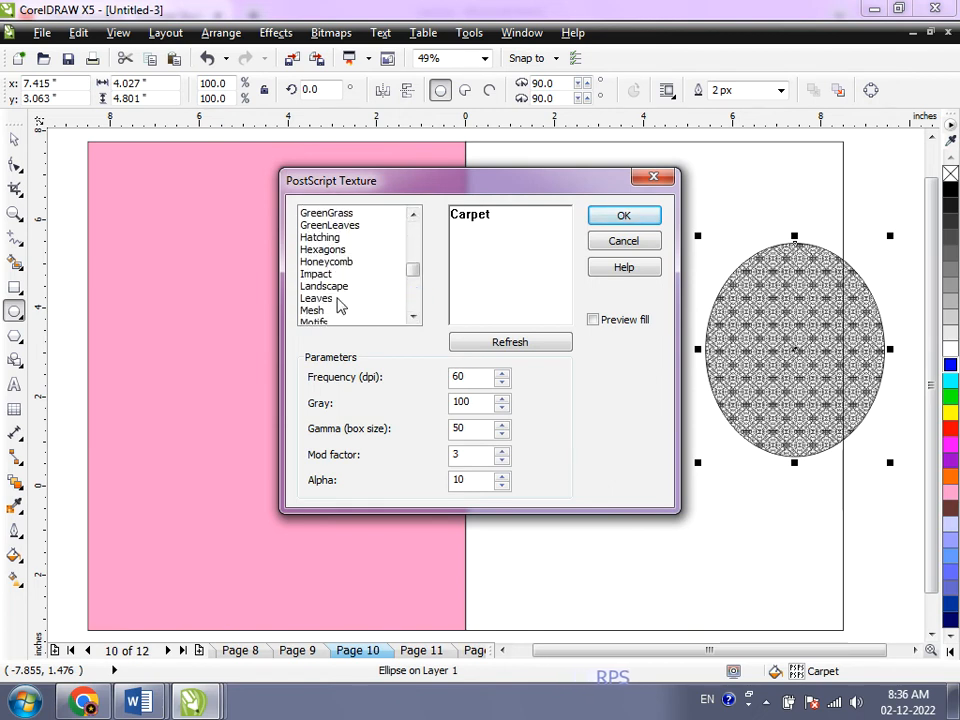
click(338, 300)
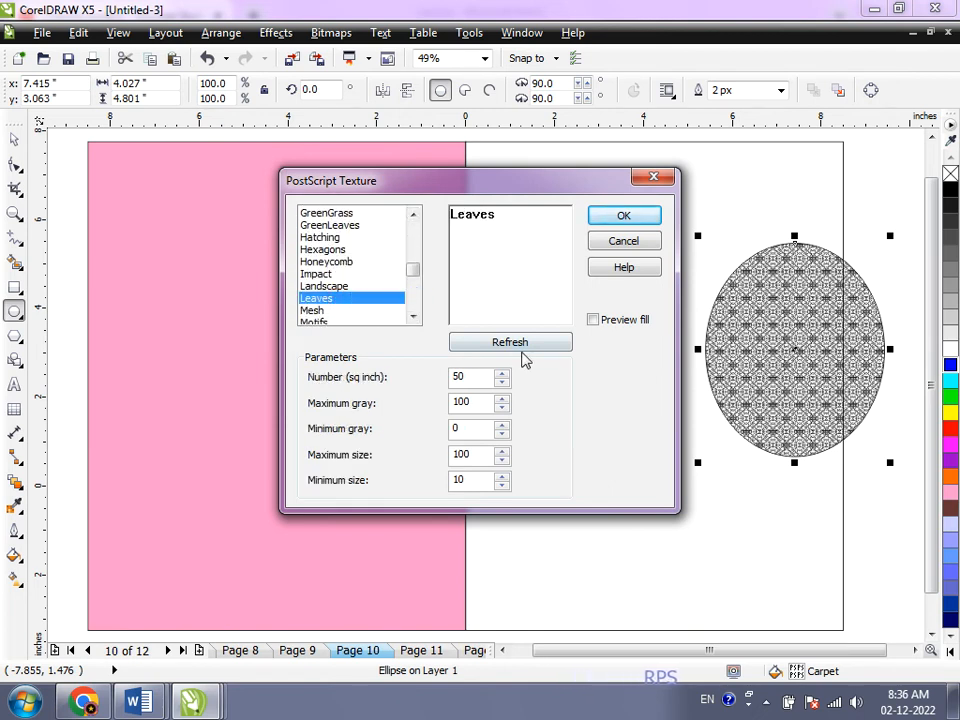
click(593, 320)
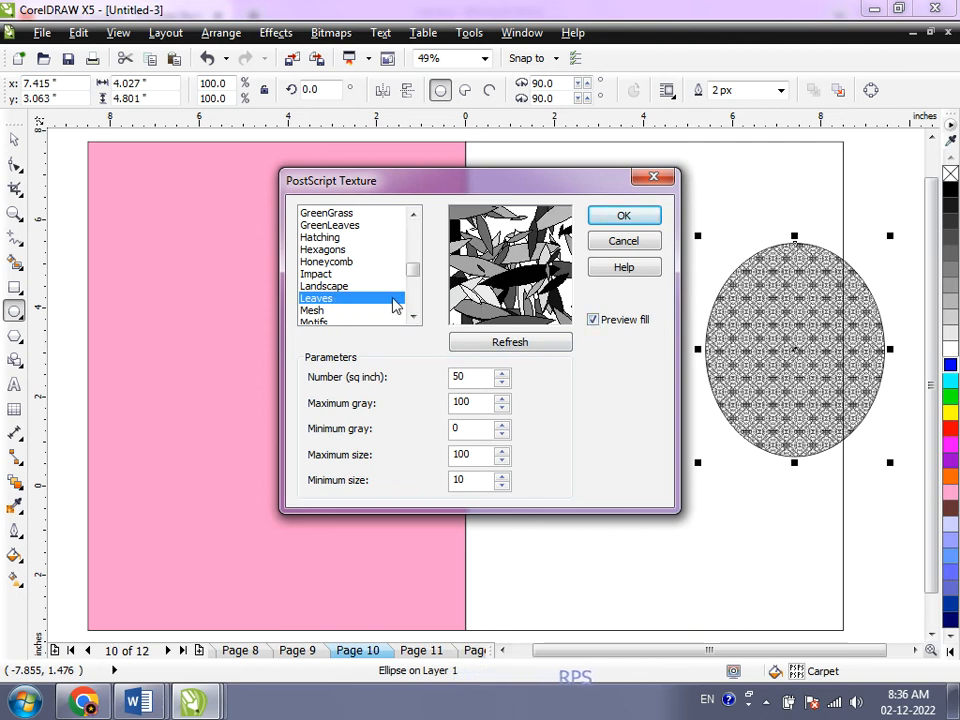
Step: Set the Leaves texture's number per square inch to 19 and refresh the preview
click(500, 383)
drag(500, 383, 500, 383)
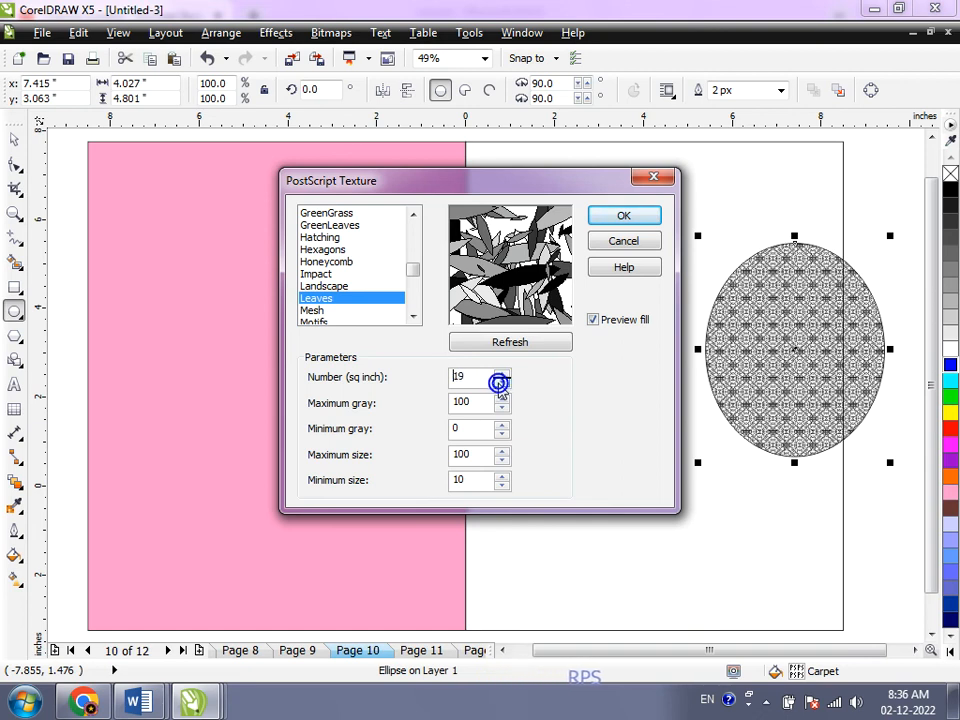
click(509, 343)
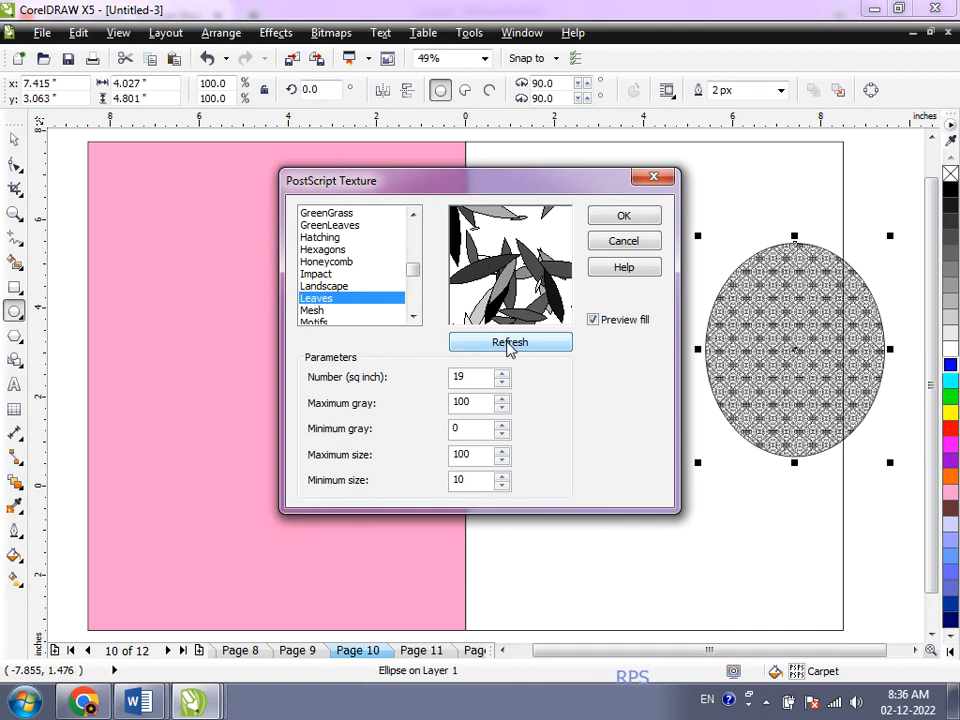
Step: Apply the Leaves PostScript texture to the ellipse and remove the ellipse's fill with No Fill
click(645, 214)
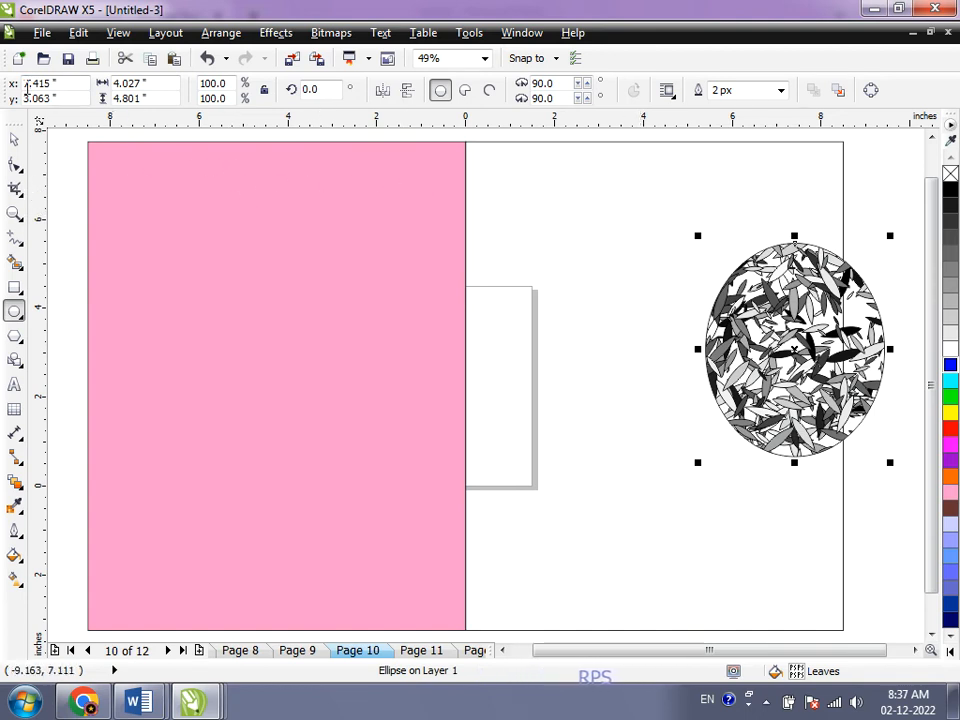
click(15, 555)
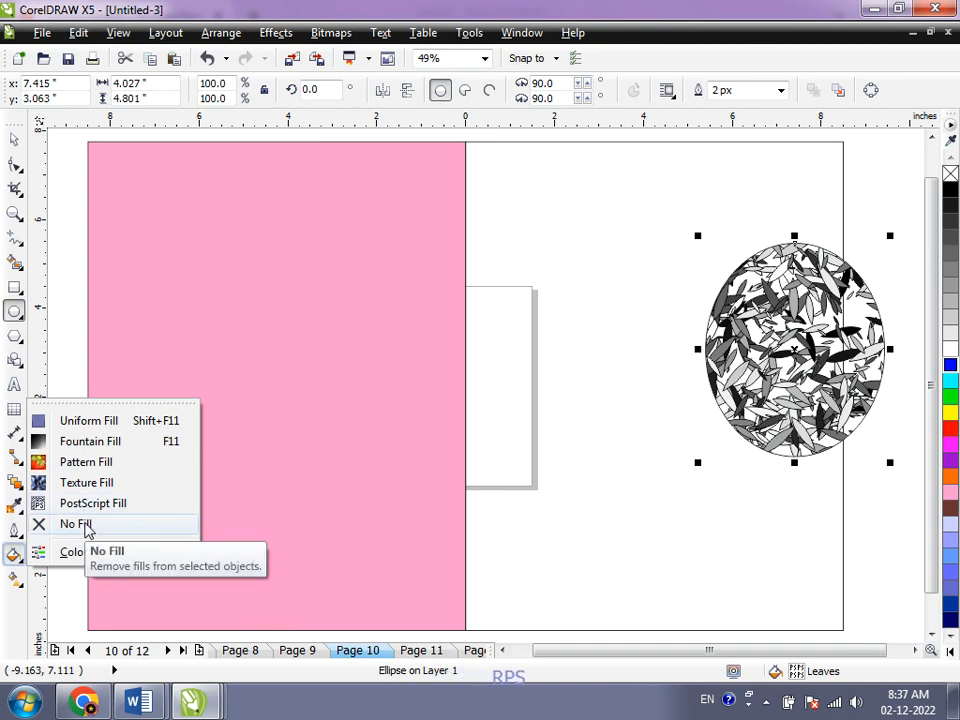
click(86, 527)
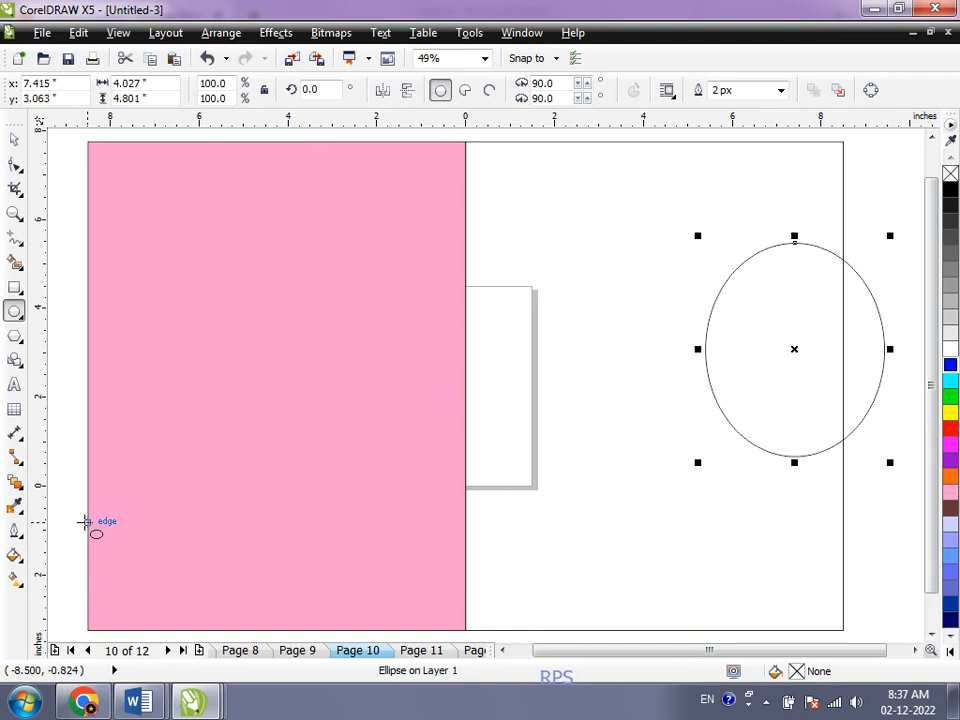
Step: Open the Color docker, mix the RGB color 139, 139, 44 and apply it as the ellipse's fill
click(16, 557)
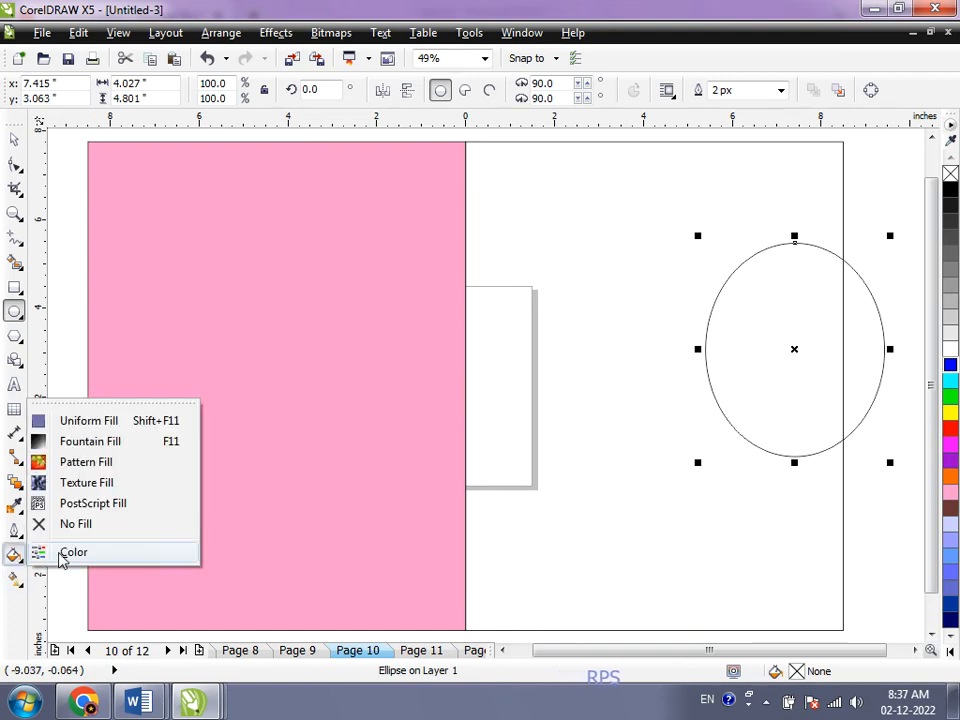
click(64, 553)
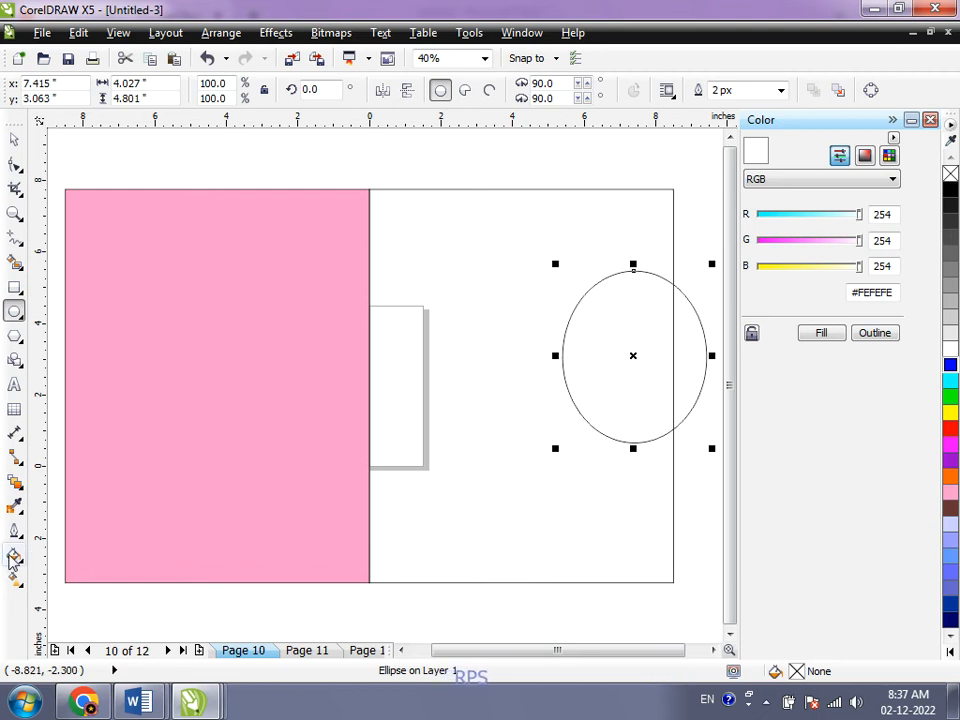
click(14, 556)
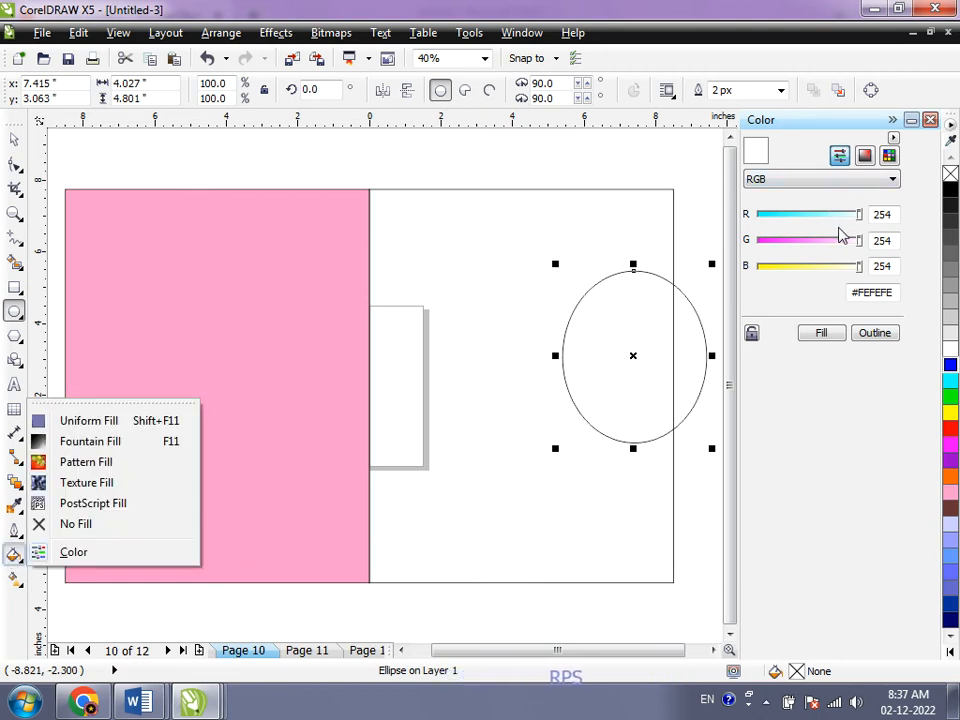
drag(838, 222, 815, 215)
click(814, 242)
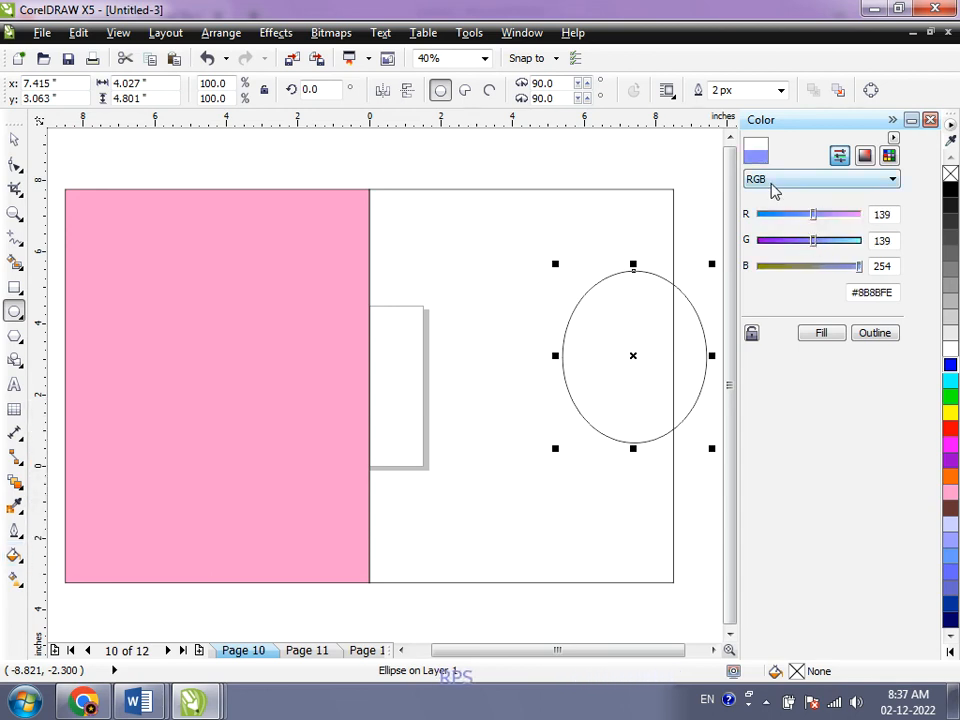
click(778, 268)
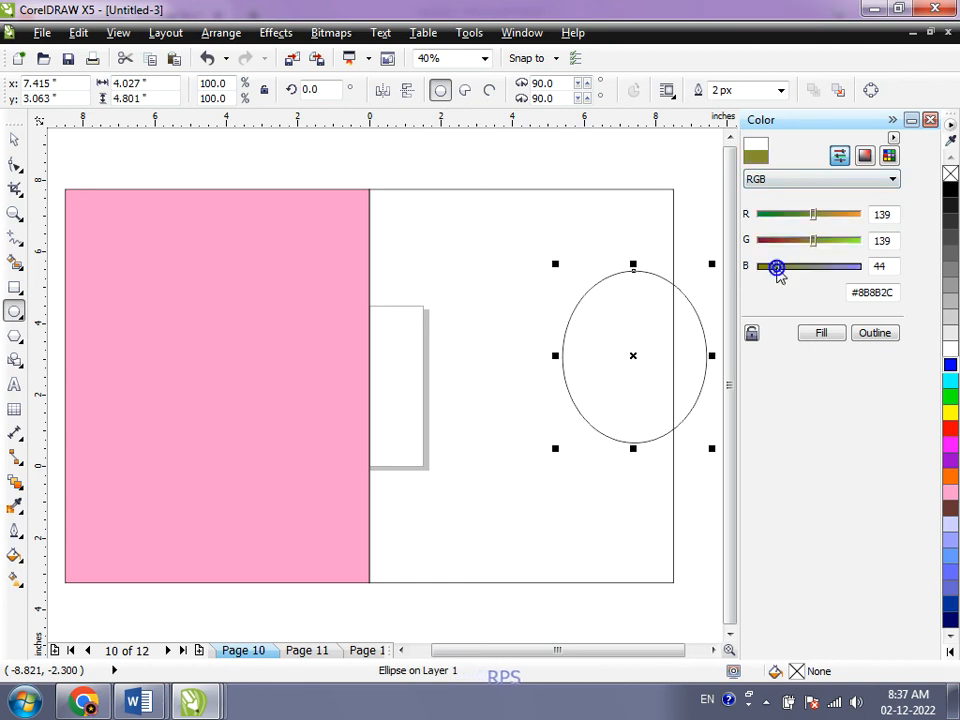
click(819, 334)
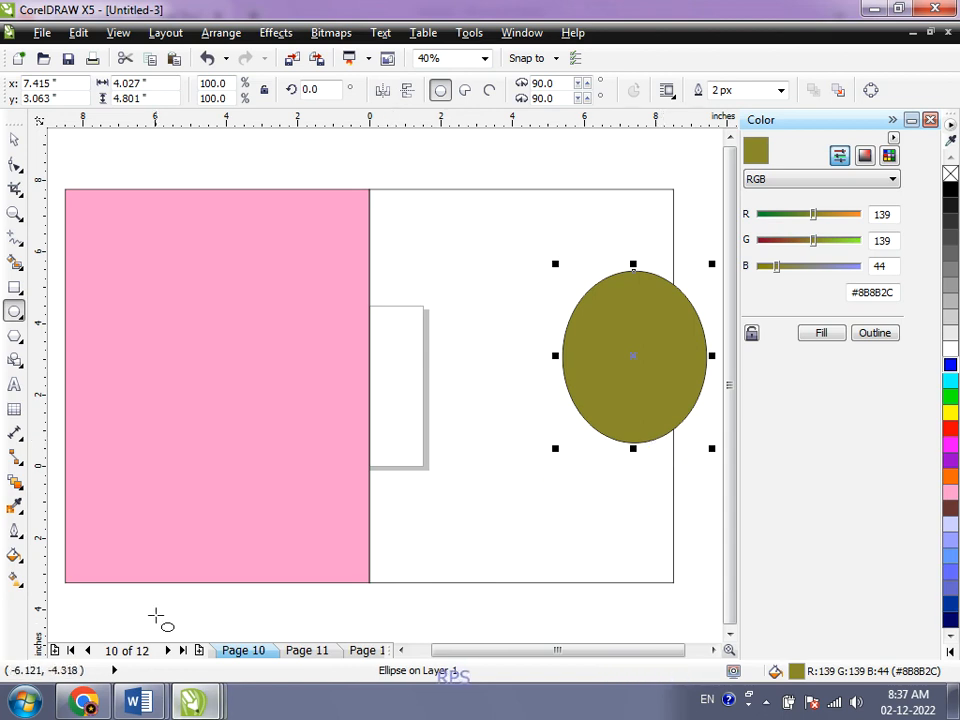
click(15, 557)
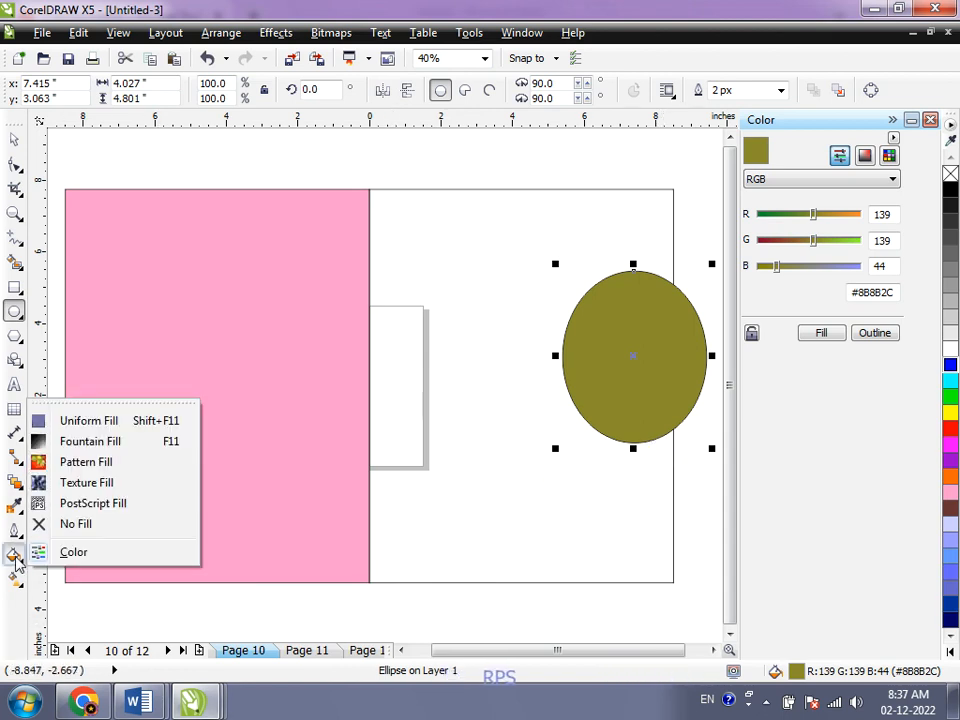